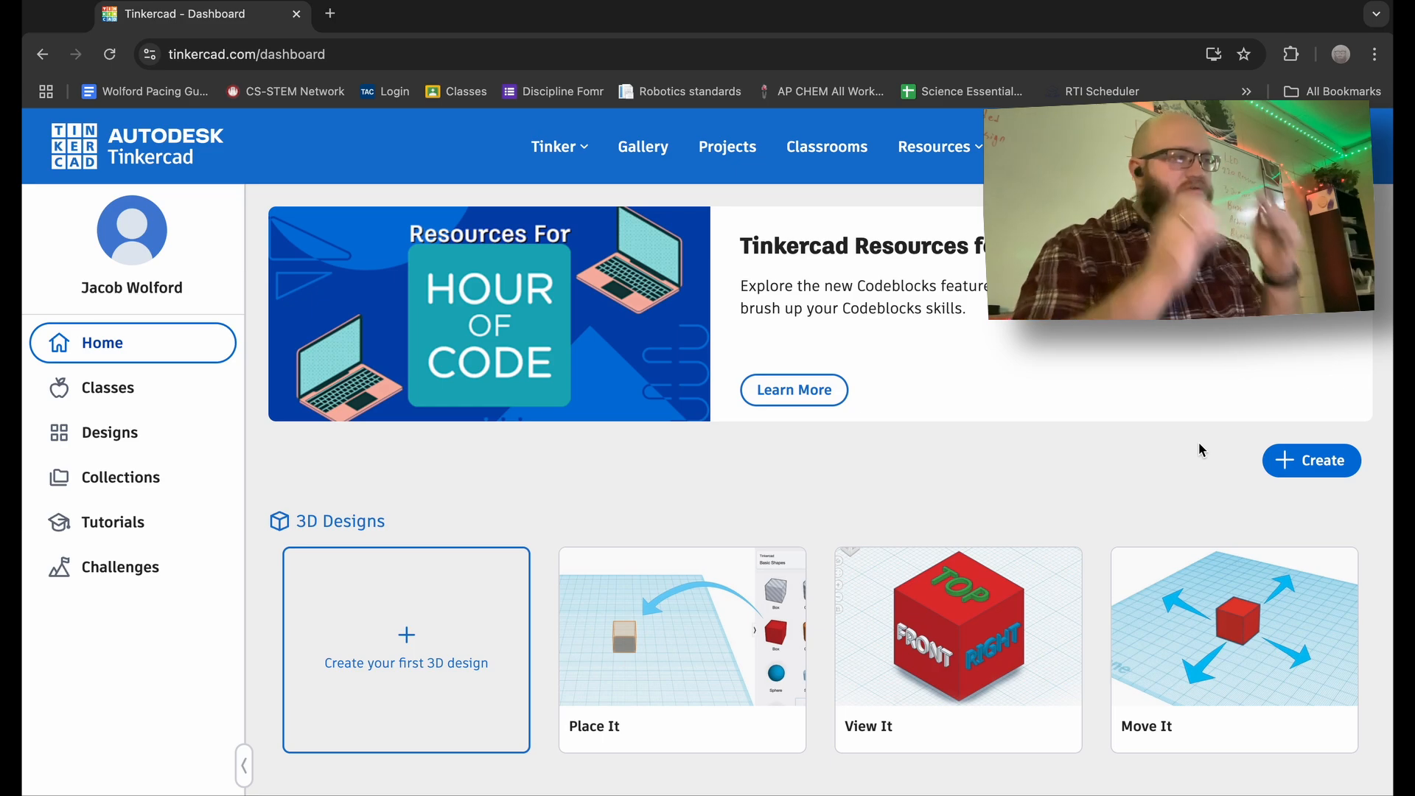
- Start a new Circuits design, 'Tremendous Lahdi-Blorr', and dismiss the micro:bit announcement
{"action": "scroll", "coordinate": [1201, 449], "scroll_direction": "down", "scroll_amount": 1}
{"action": "scroll", "coordinate": [1199, 444], "scroll_direction": "down", "scroll_amount": 3}
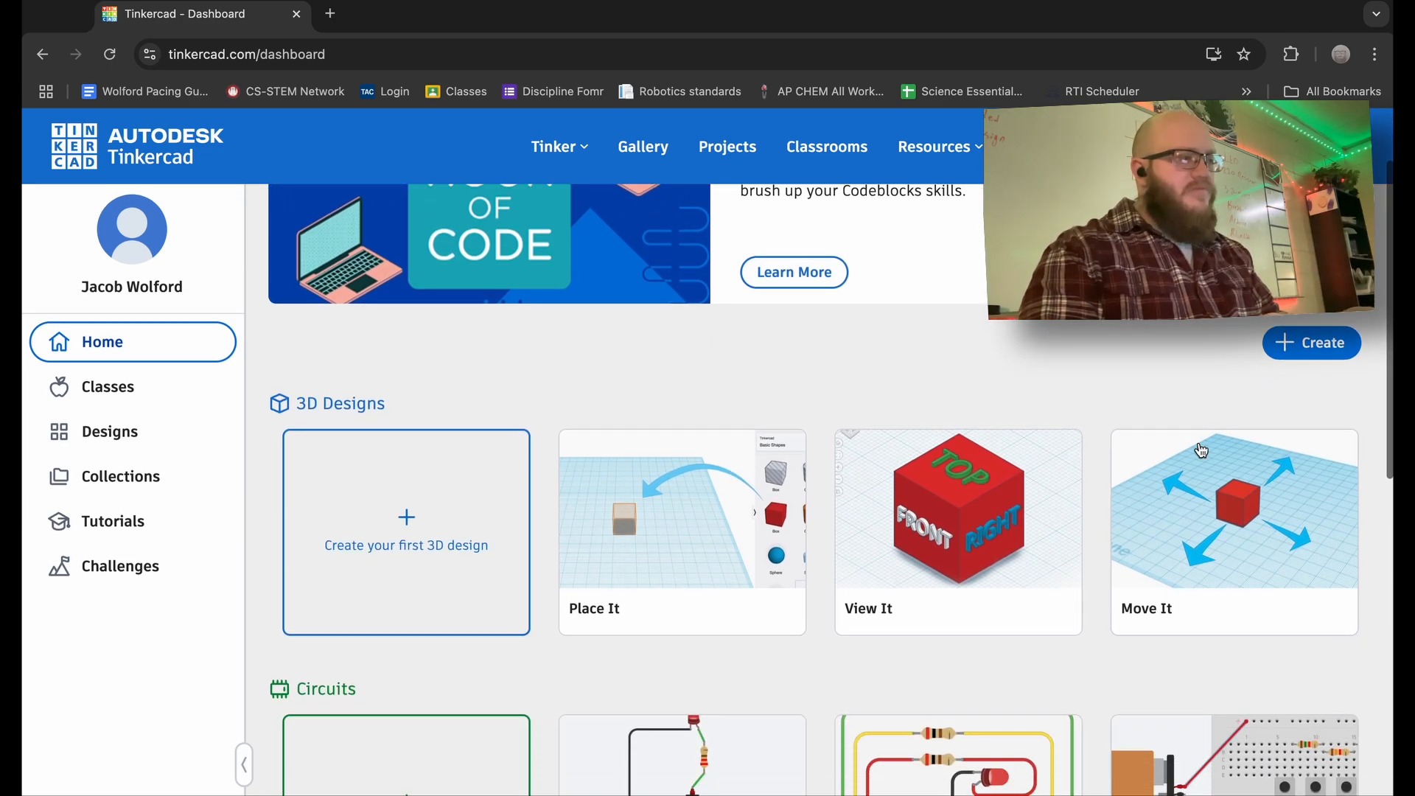
{"action": "scroll", "coordinate": [1200, 448], "scroll_direction": "down", "scroll_amount": 2}
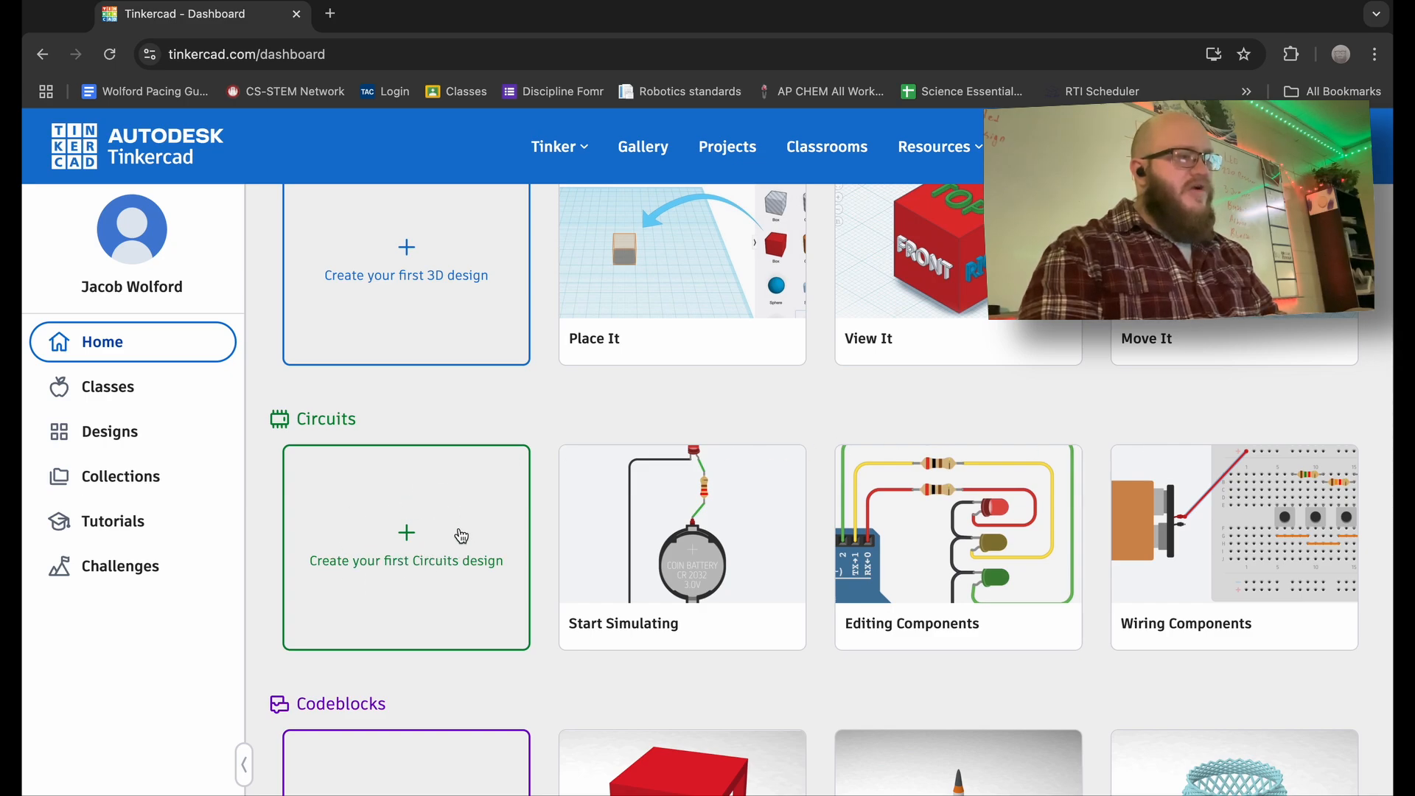
{"action": "left_click", "coordinate": [410, 536]}
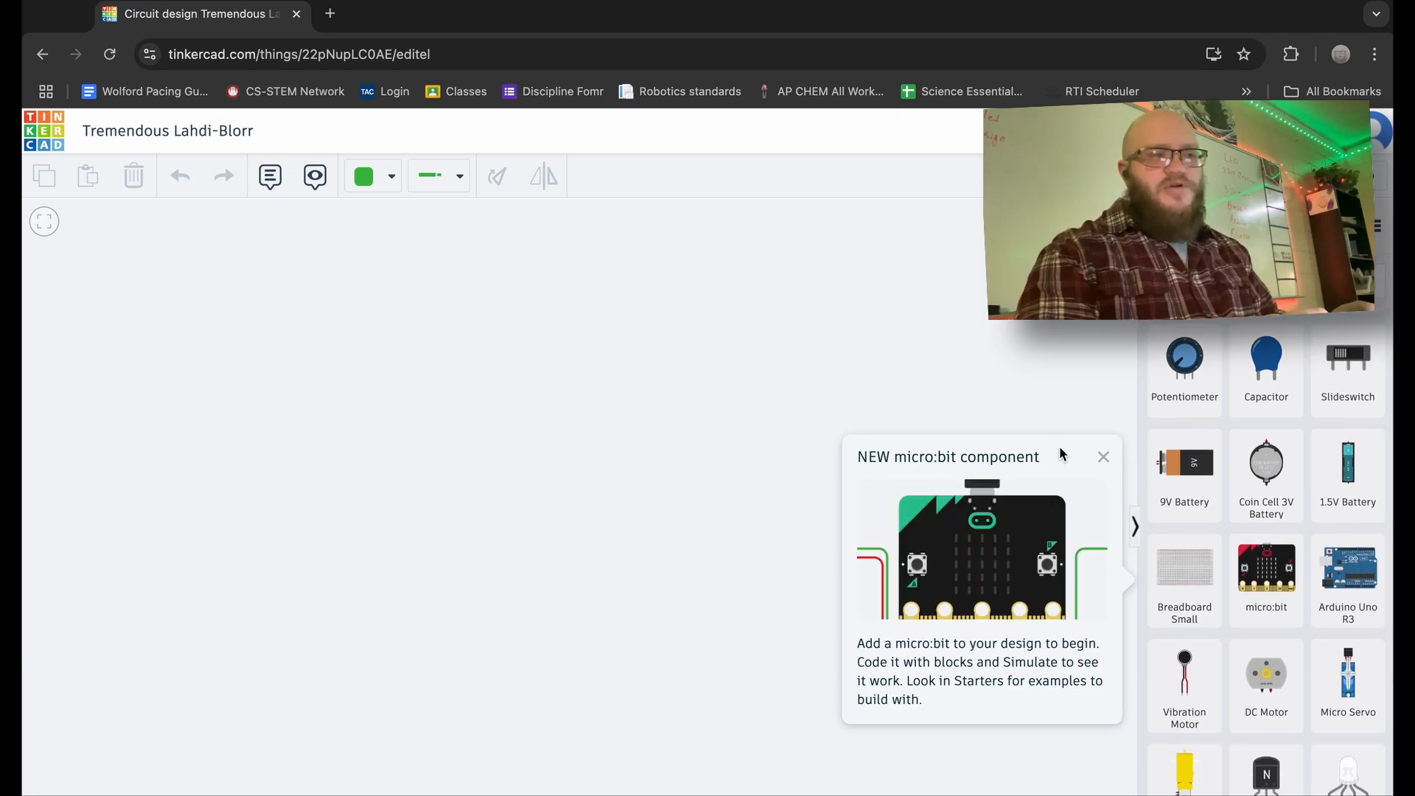
{"action": "left_click", "coordinate": [1104, 458]}
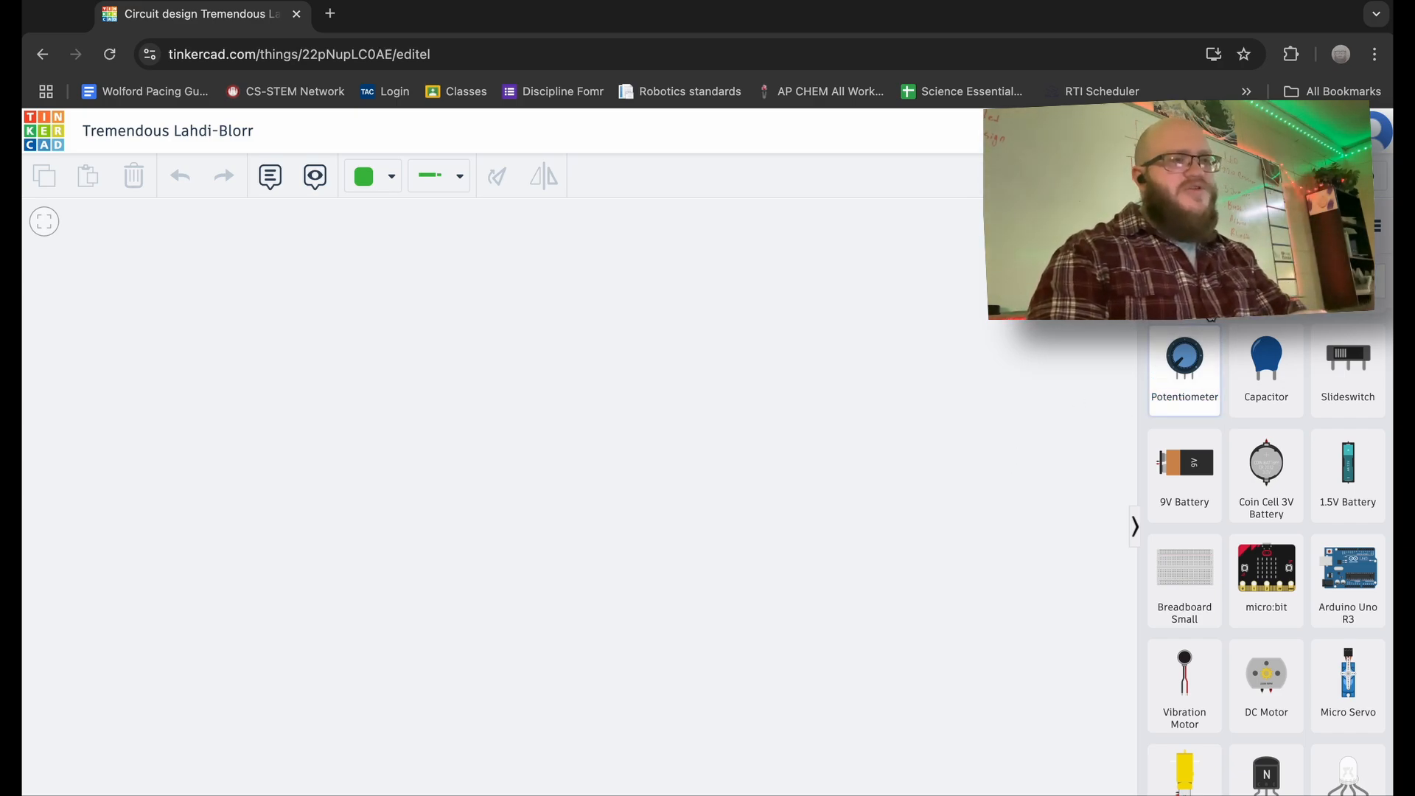
{"action": "scroll", "coordinate": [1237, 329], "scroll_direction": "up", "scroll_amount": 1}
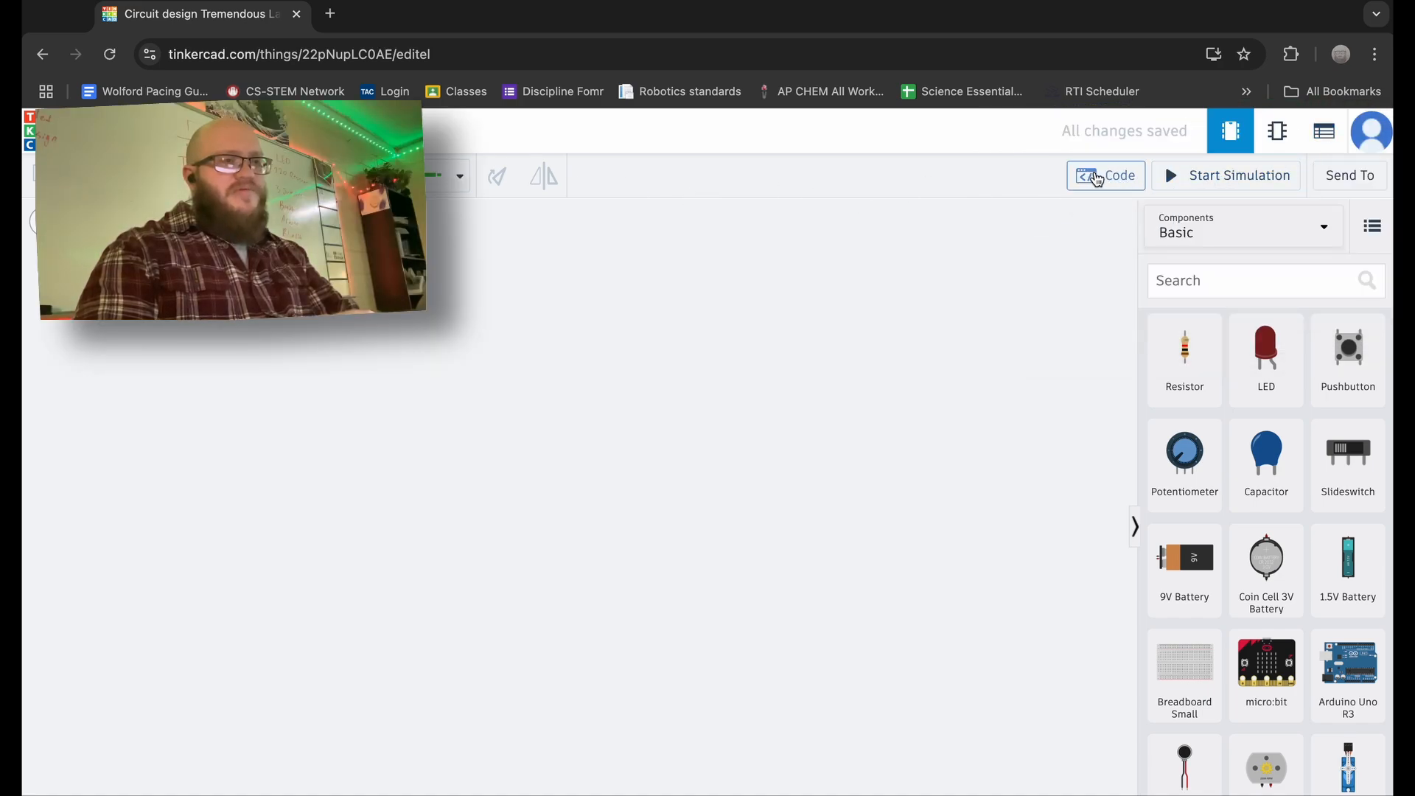
{"action": "left_click", "coordinate": [1096, 179]}
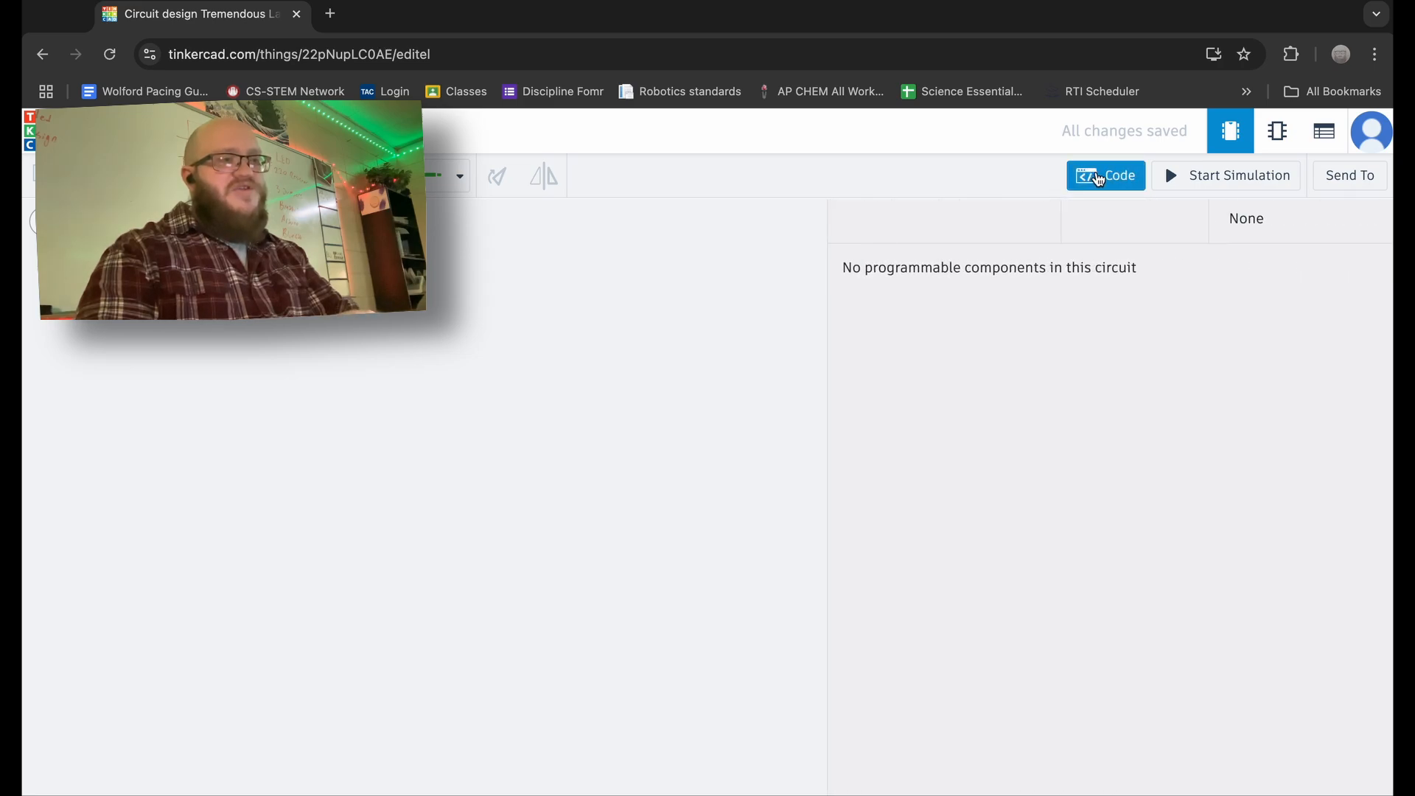
{"action": "left_click", "coordinate": [1098, 179]}
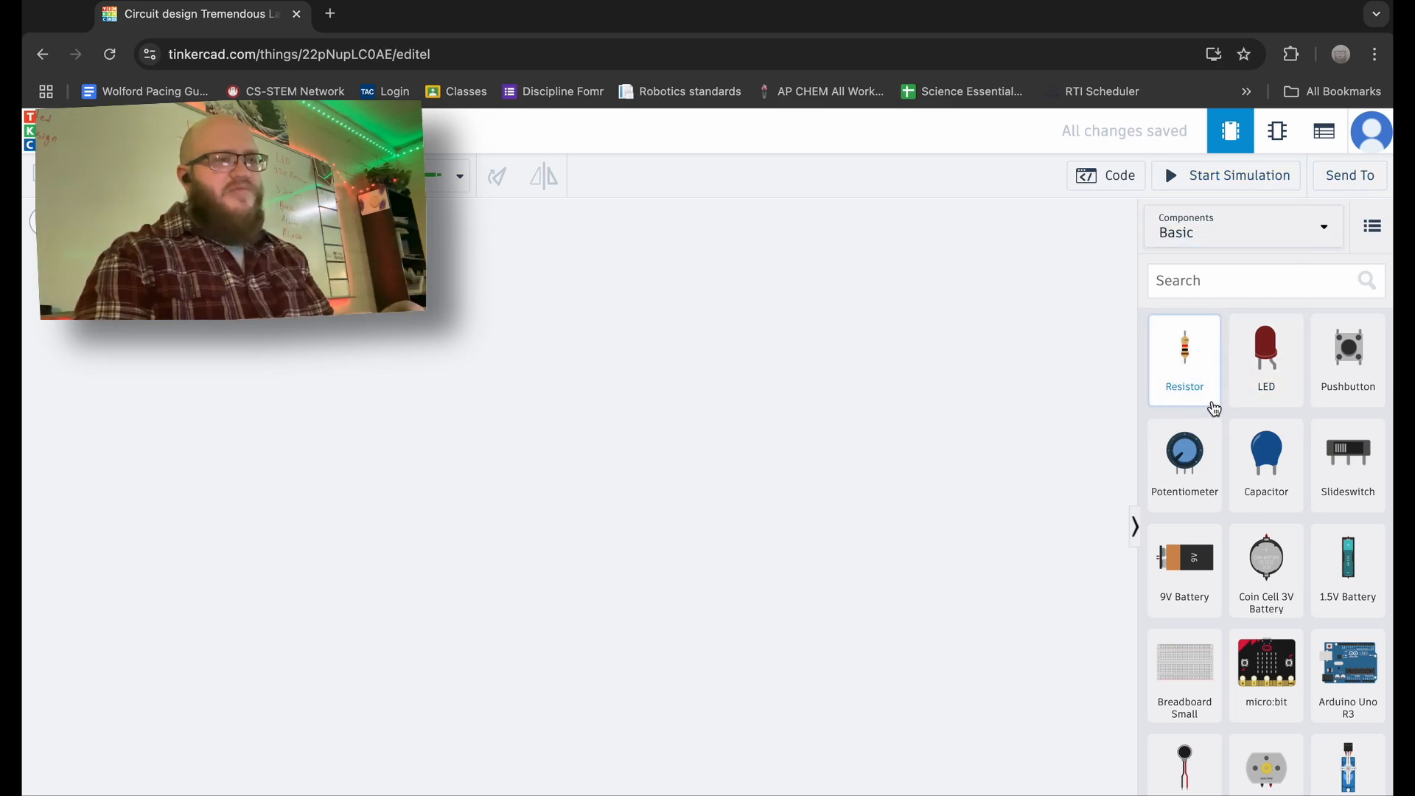
{"action": "scroll", "coordinate": [1258, 401], "scroll_direction": "down", "scroll_amount": 3}
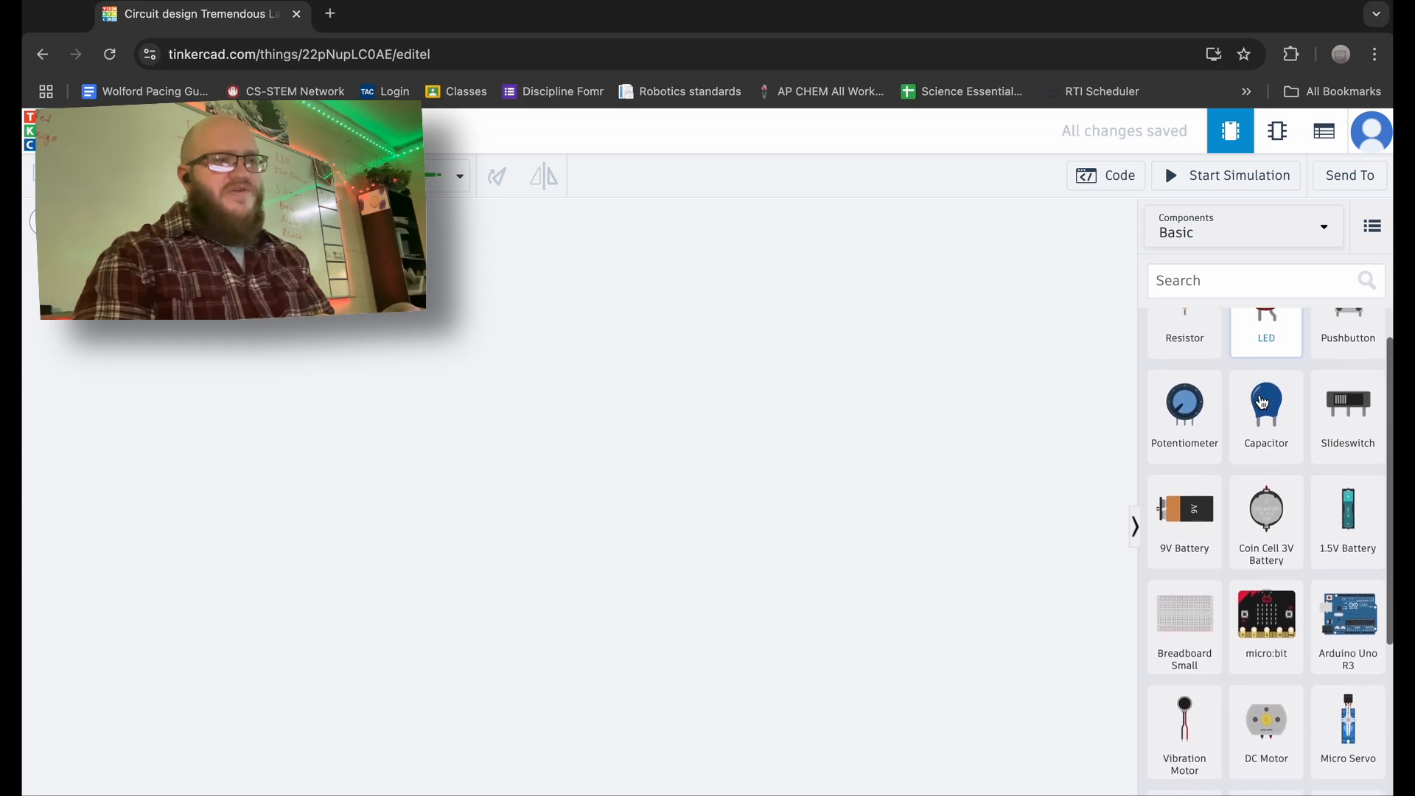
{"action": "scroll", "coordinate": [1262, 402], "scroll_direction": "down", "scroll_amount": 3}
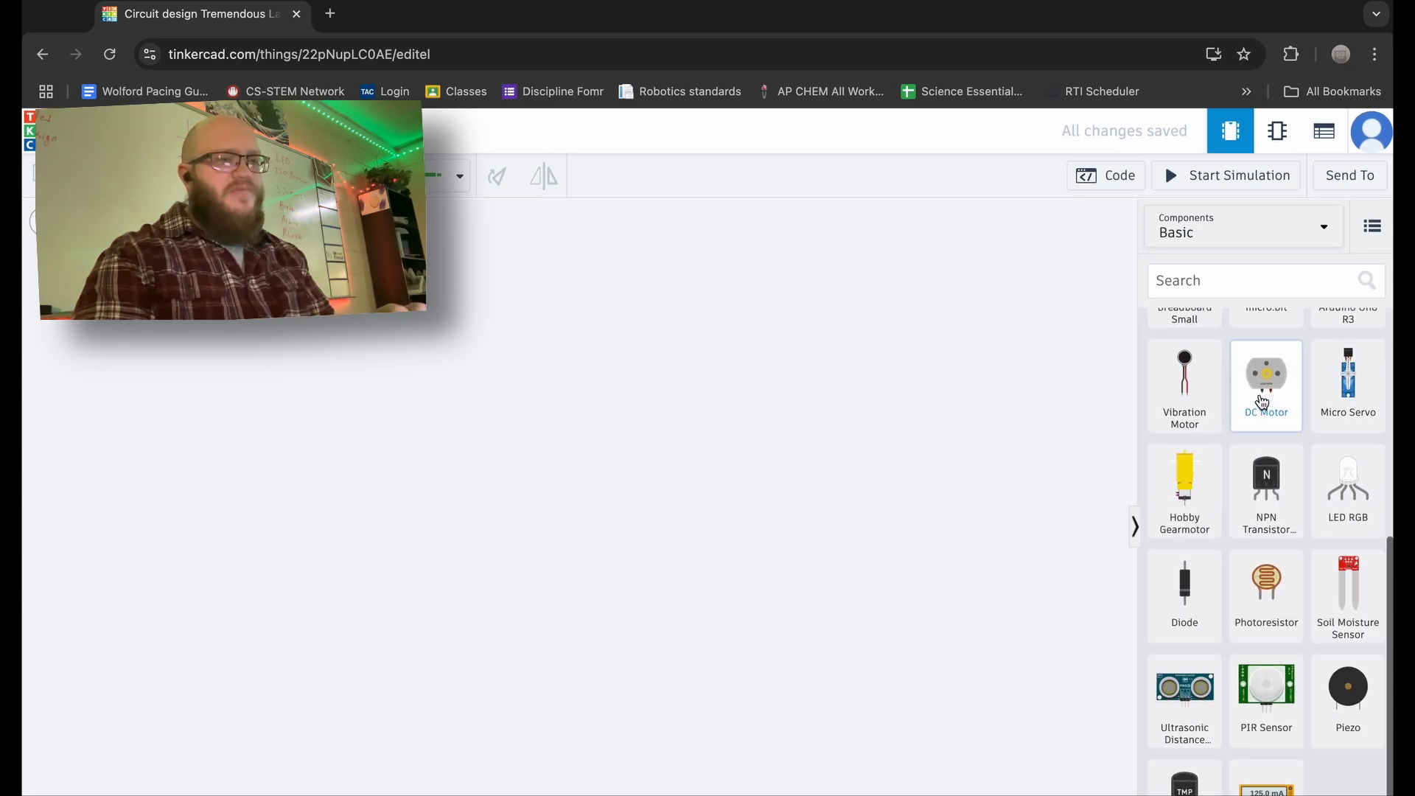
{"action": "scroll", "coordinate": [1262, 402], "scroll_direction": "up", "scroll_amount": 4}
{"action": "scroll", "coordinate": [1262, 402], "scroll_direction": "up", "scroll_amount": 2}
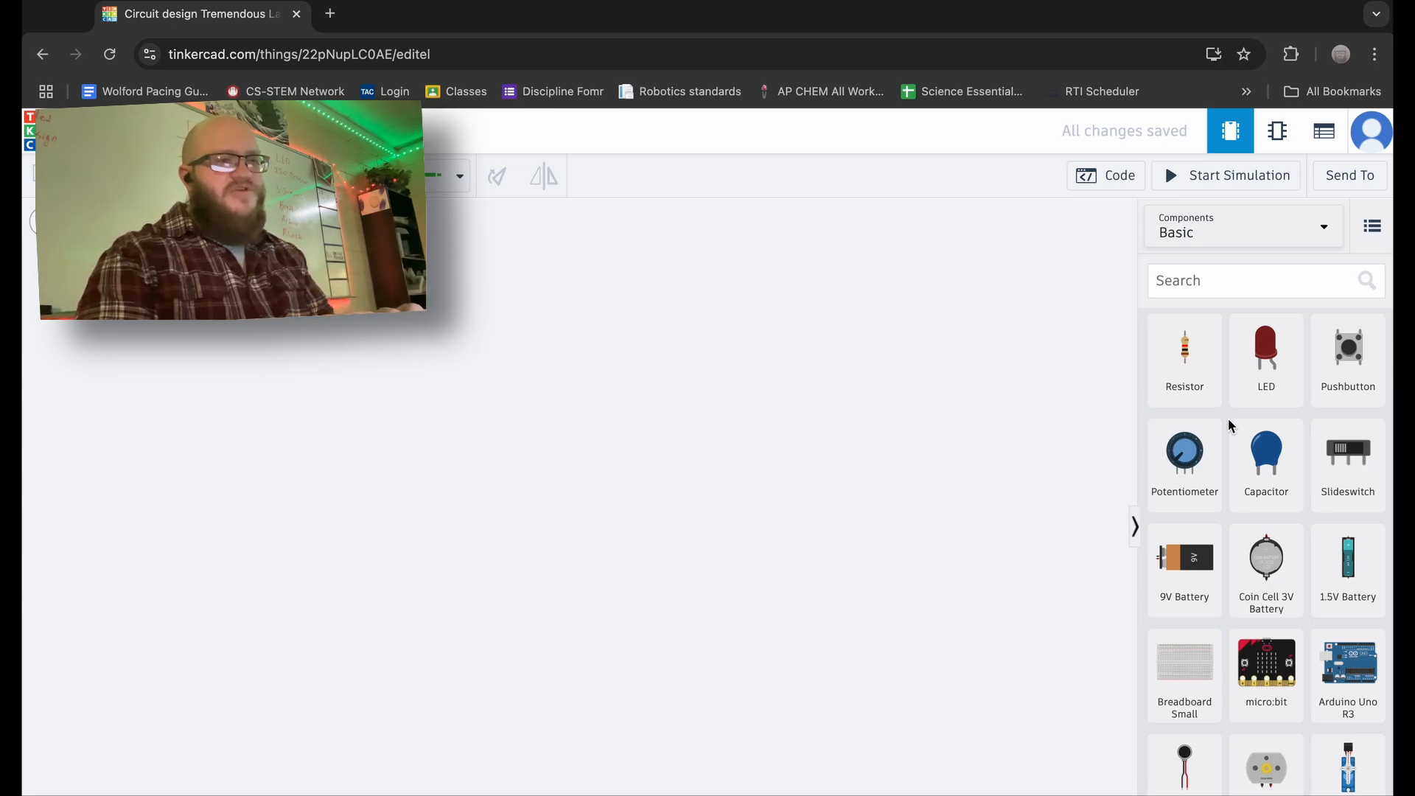
{"action": "scroll", "coordinate": [1230, 426], "scroll_direction": "down", "scroll_amount": 1}
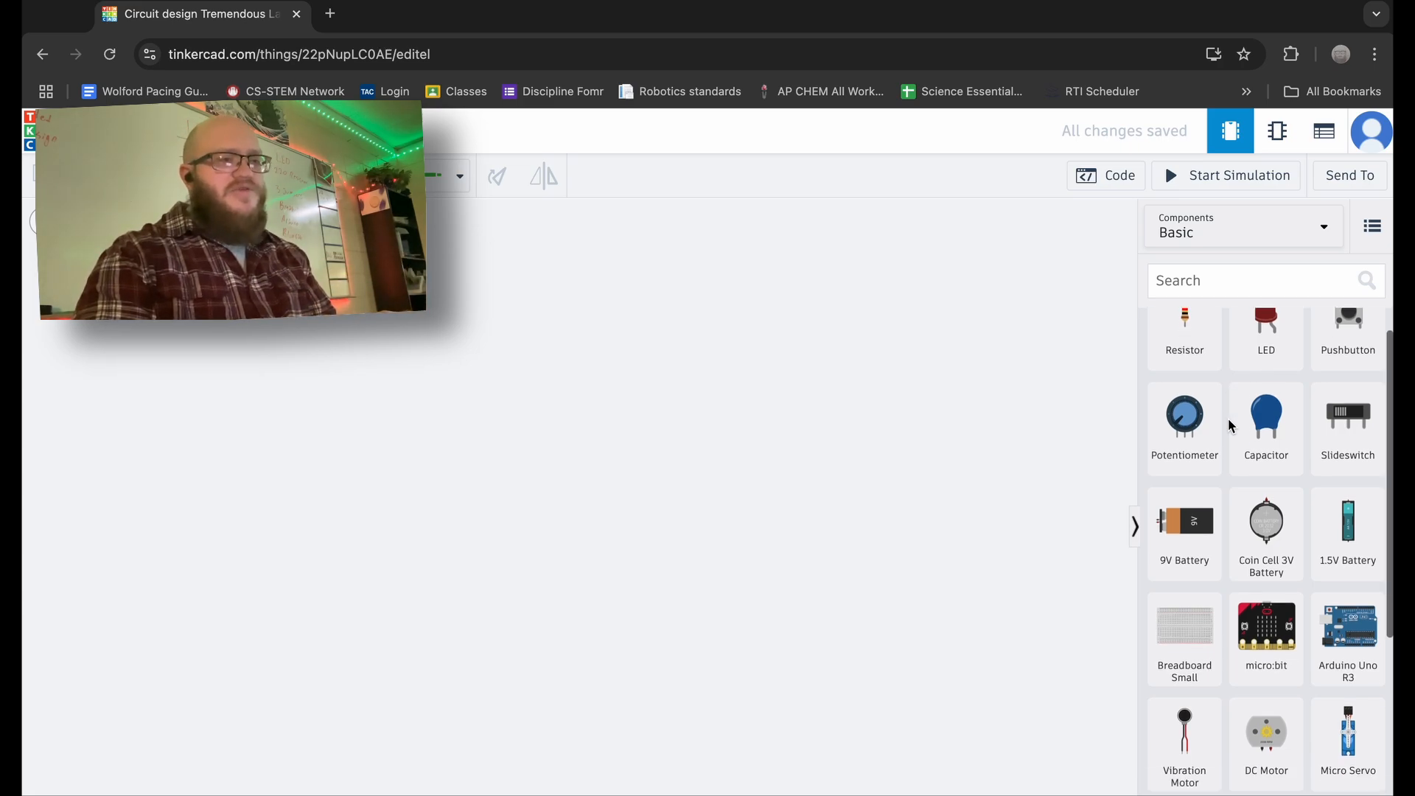
{"action": "scroll", "coordinate": [1230, 426], "scroll_direction": "down", "scroll_amount": 1}
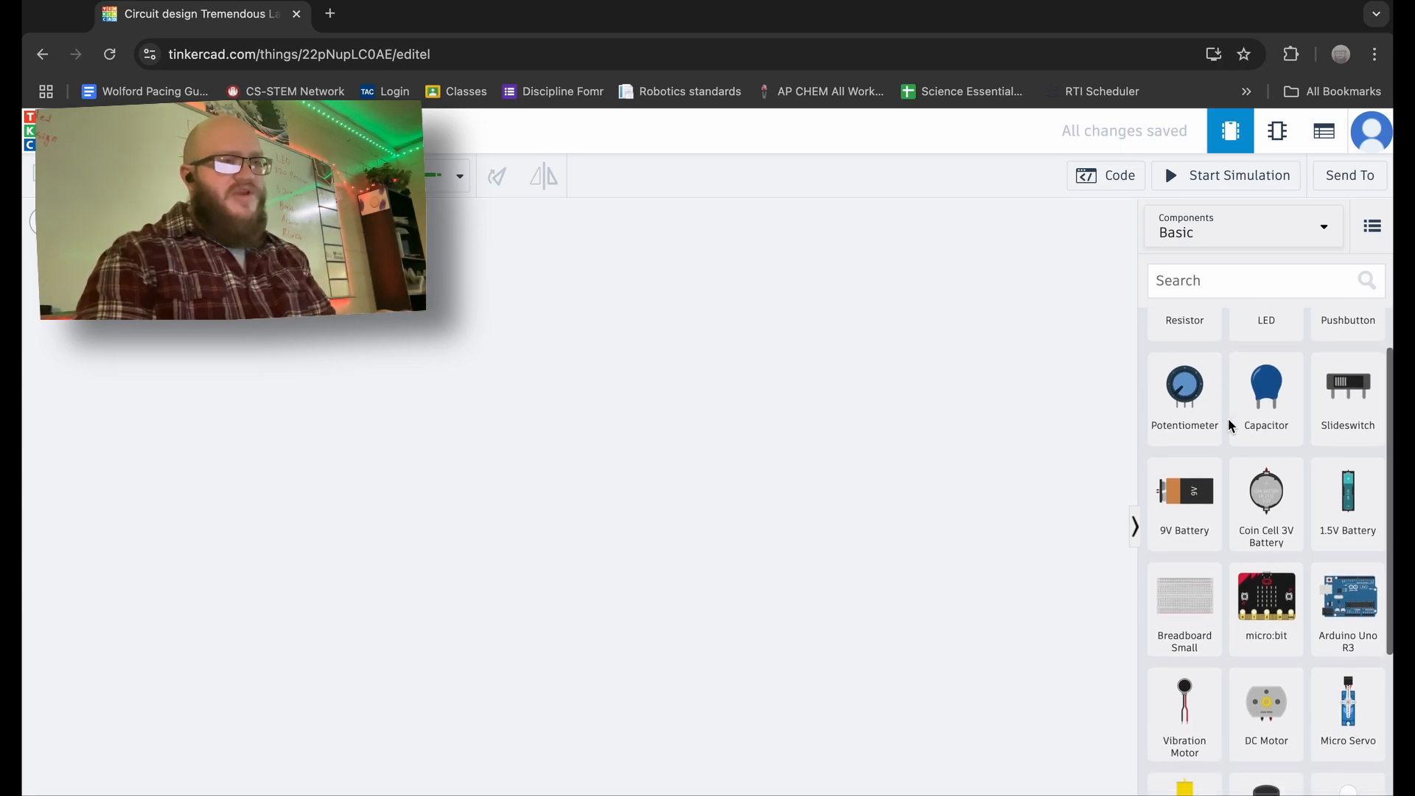
- Drag an Arduino Uno R3 from the components panel onto the canvas
{"action": "left_click_drag", "start_coordinate": [1351, 555], "coordinate": [554, 449]}
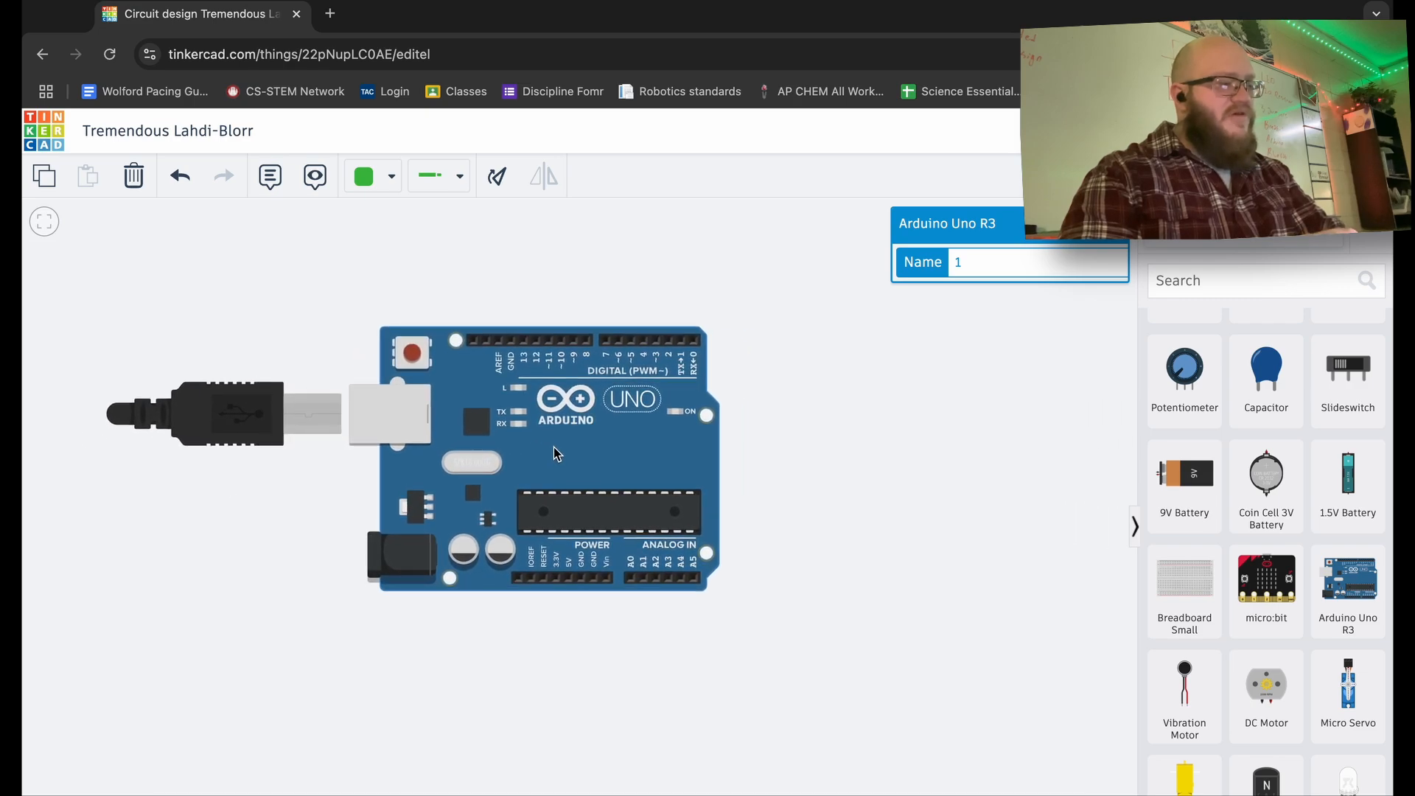
{"action": "scroll", "coordinate": [555, 448], "scroll_direction": "up", "scroll_amount": 10}
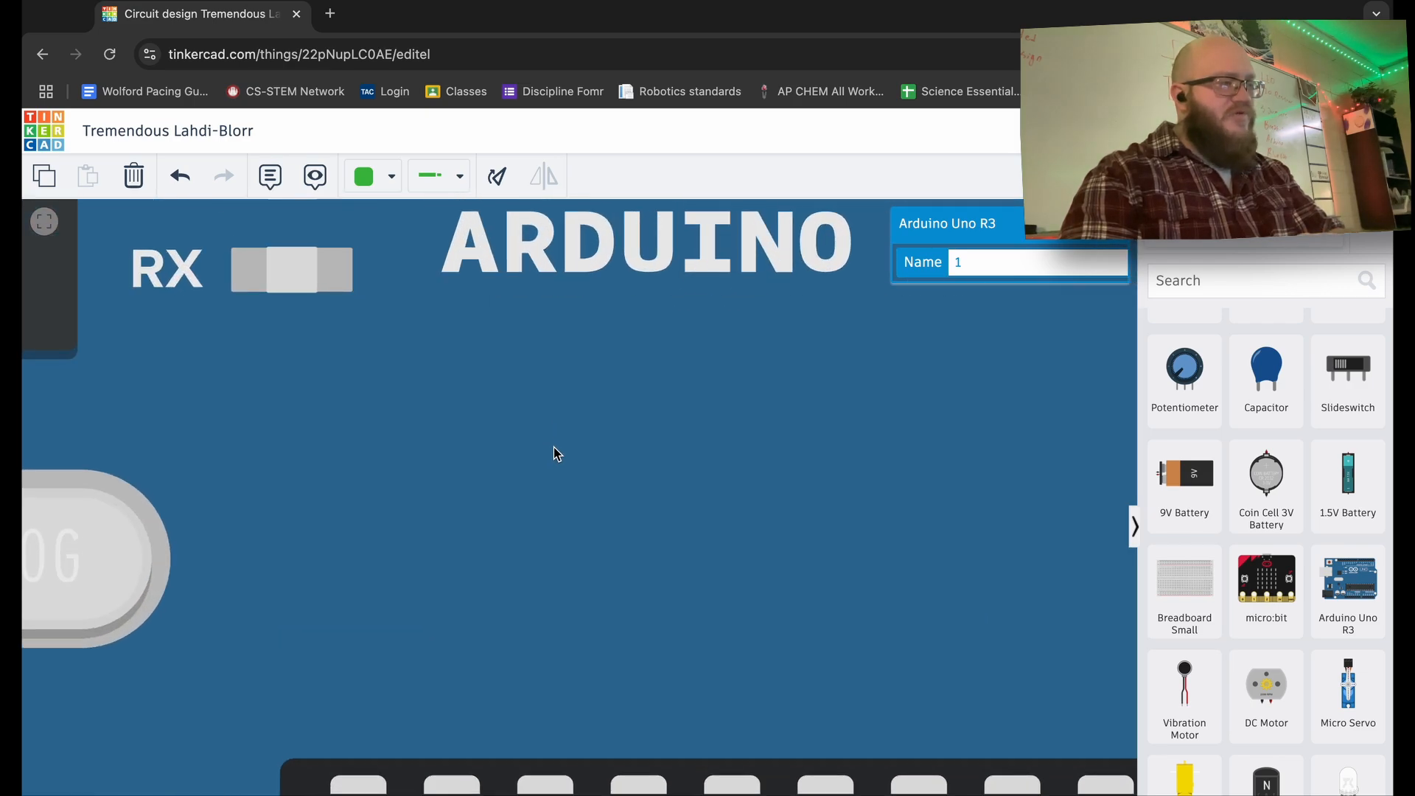
{"action": "scroll", "coordinate": [555, 447], "scroll_direction": "down", "scroll_amount": 10}
{"action": "scroll", "coordinate": [554, 447], "scroll_direction": "up", "scroll_amount": 5}
{"action": "scroll", "coordinate": [555, 447], "scroll_direction": "up", "scroll_amount": 5}
{"action": "scroll", "coordinate": [554, 447], "scroll_direction": "down", "scroll_amount": 5}
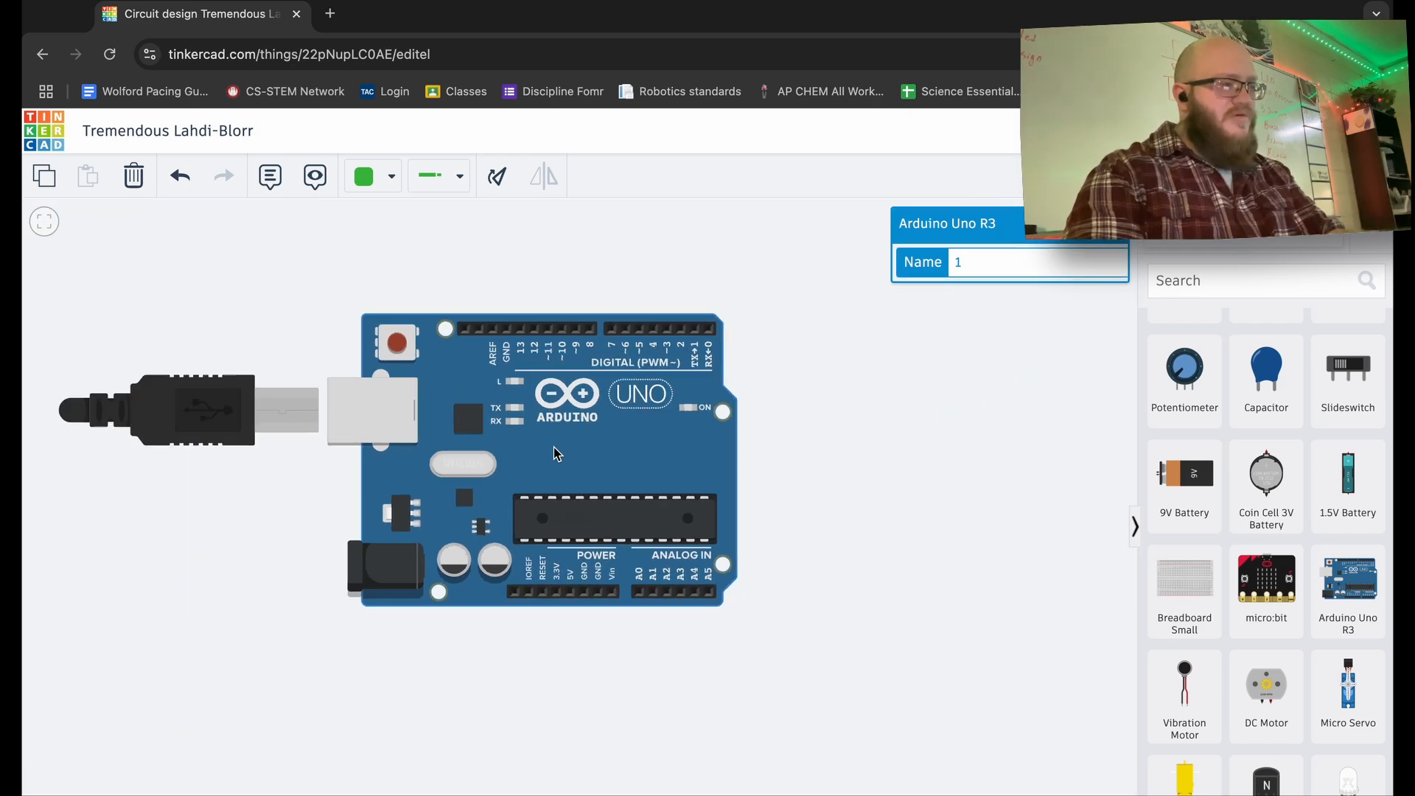
- Rotate the Arduino upright with R and move it toward the left
{"action": "left_click_drag", "start_coordinate": [560, 449], "coordinate": [558, 450]}
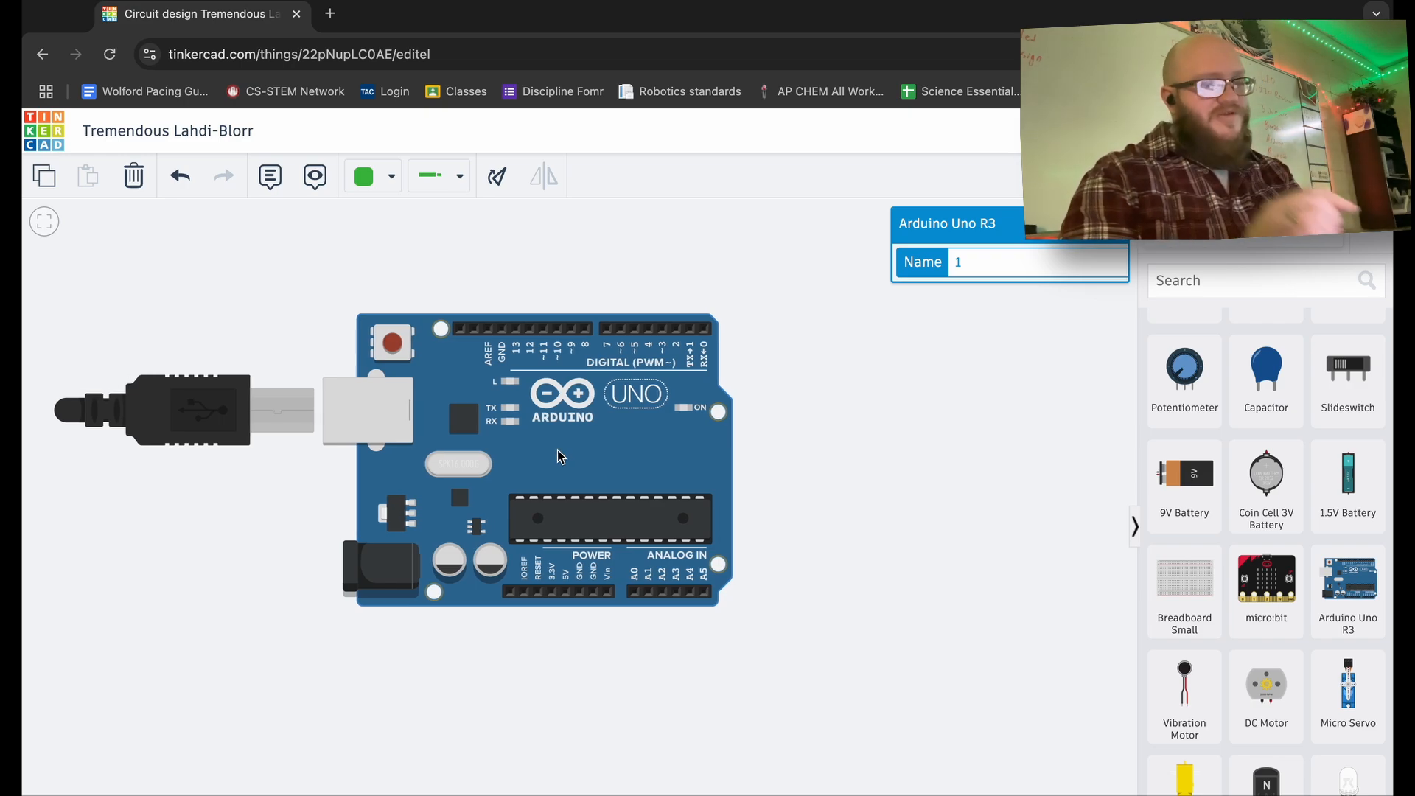
{"action": "key", "text": "r"}
{"action": "key", "text": "r"}
{"action": "key", "text": "r"}
{"action": "key", "text": "r"}
{"action": "key", "text": "r"}
{"action": "key", "text": "r"}
{"action": "key", "text": "r"}
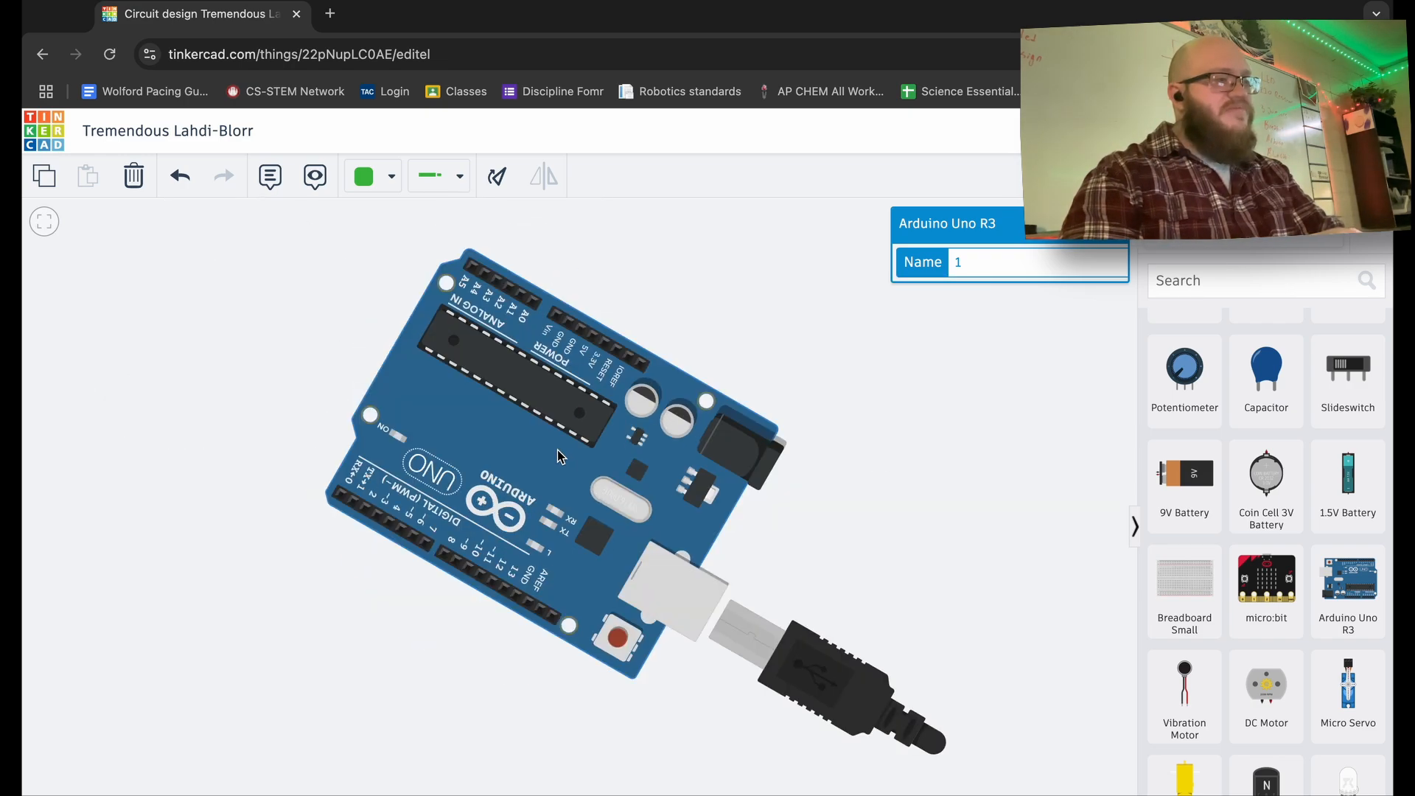
{"action": "key", "text": "r"}
{"action": "key", "text": "r"}
{"action": "left_click_drag", "start_coordinate": [558, 451], "coordinate": [389, 438]}
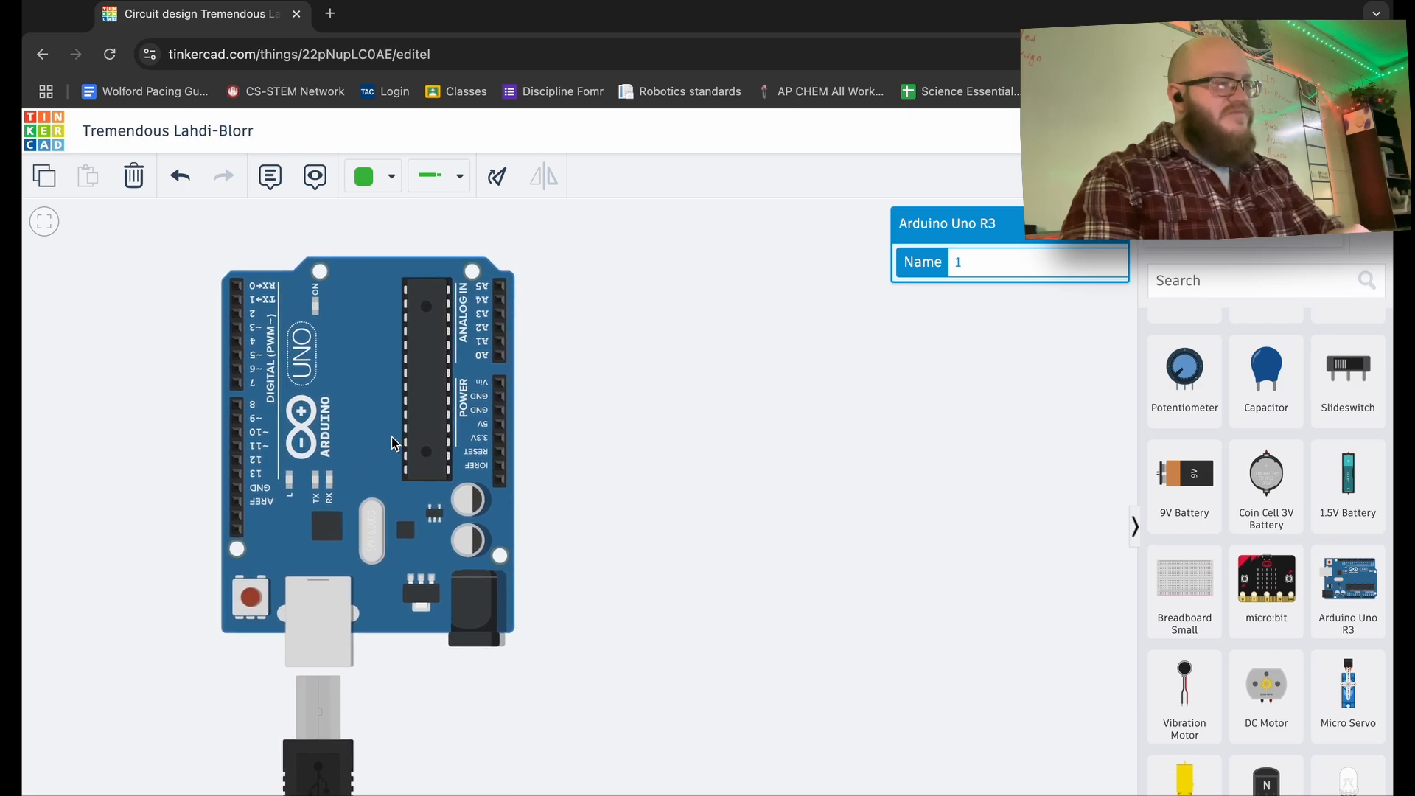
{"action": "scroll", "coordinate": [390, 442], "scroll_direction": "up", "scroll_amount": 2}
{"action": "scroll", "coordinate": [396, 451], "scroll_direction": "up", "scroll_amount": 3}
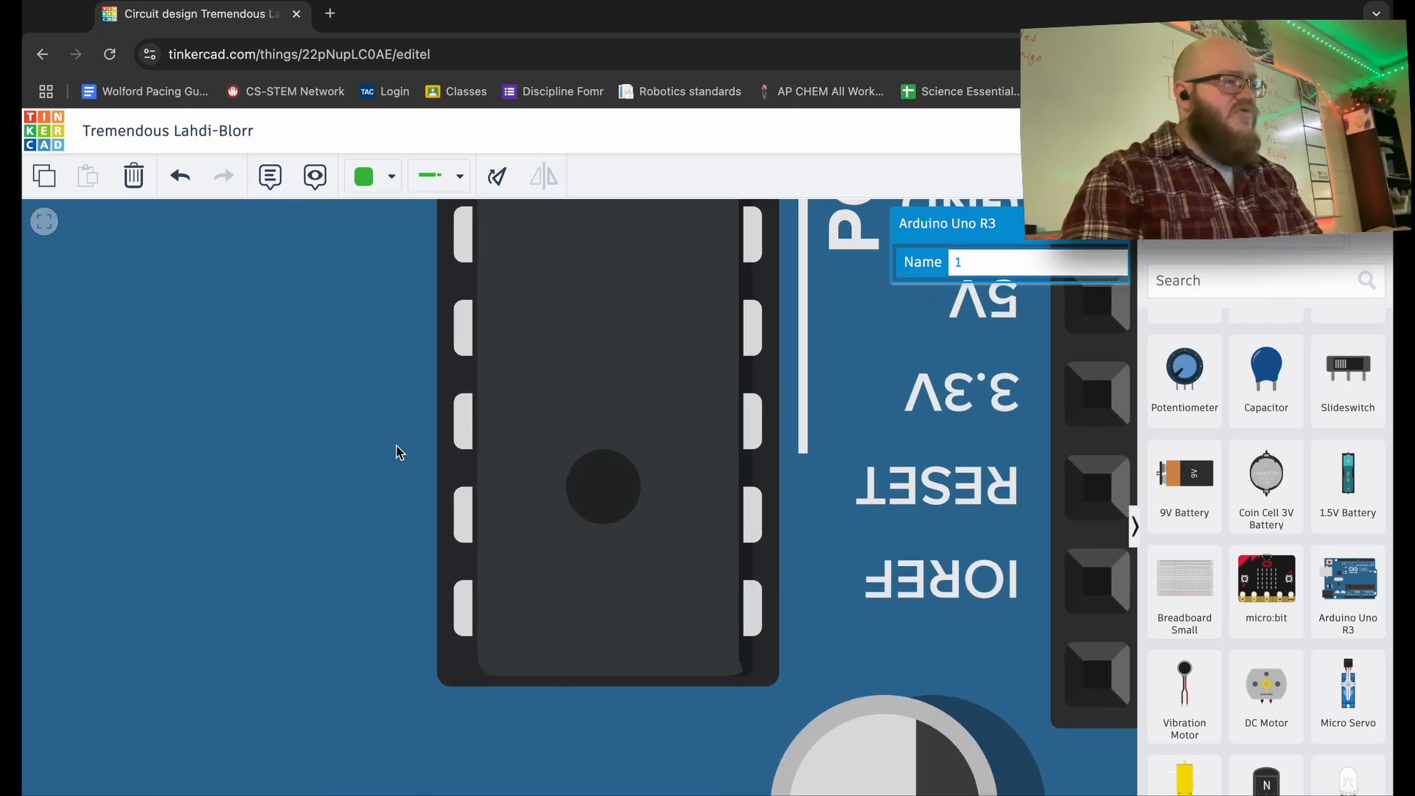
{"action": "scroll", "coordinate": [396, 451], "scroll_direction": "down", "scroll_amount": 4}
- Turn the Arduino back to horizontal with the USB cable on the left
{"action": "left_click_drag", "start_coordinate": [358, 424], "coordinate": [448, 441]}
{"action": "key", "text": "r"}
{"action": "key", "text": "r"}
{"action": "key", "text": "r"}
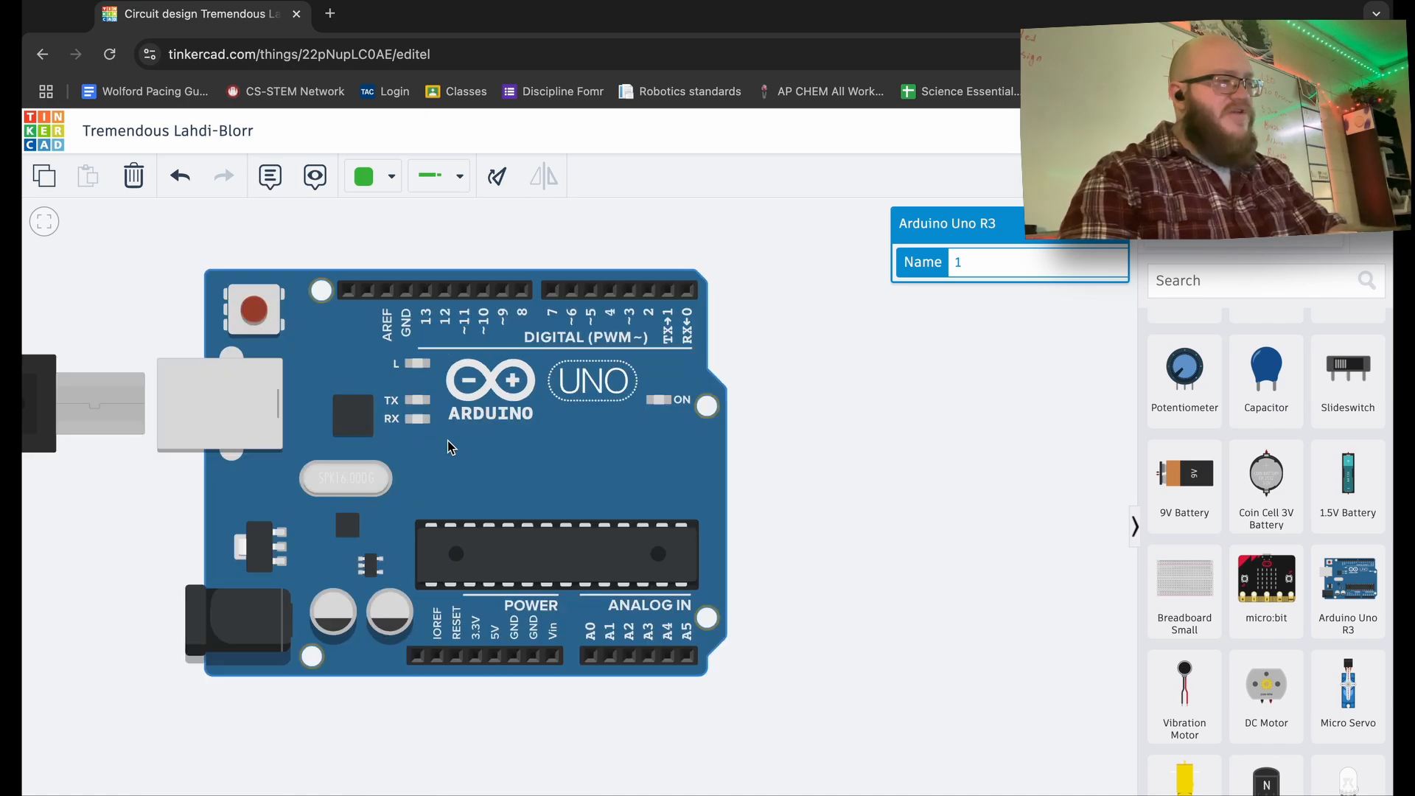
{"action": "scroll", "coordinate": [451, 446], "scroll_direction": "up", "scroll_amount": 5}
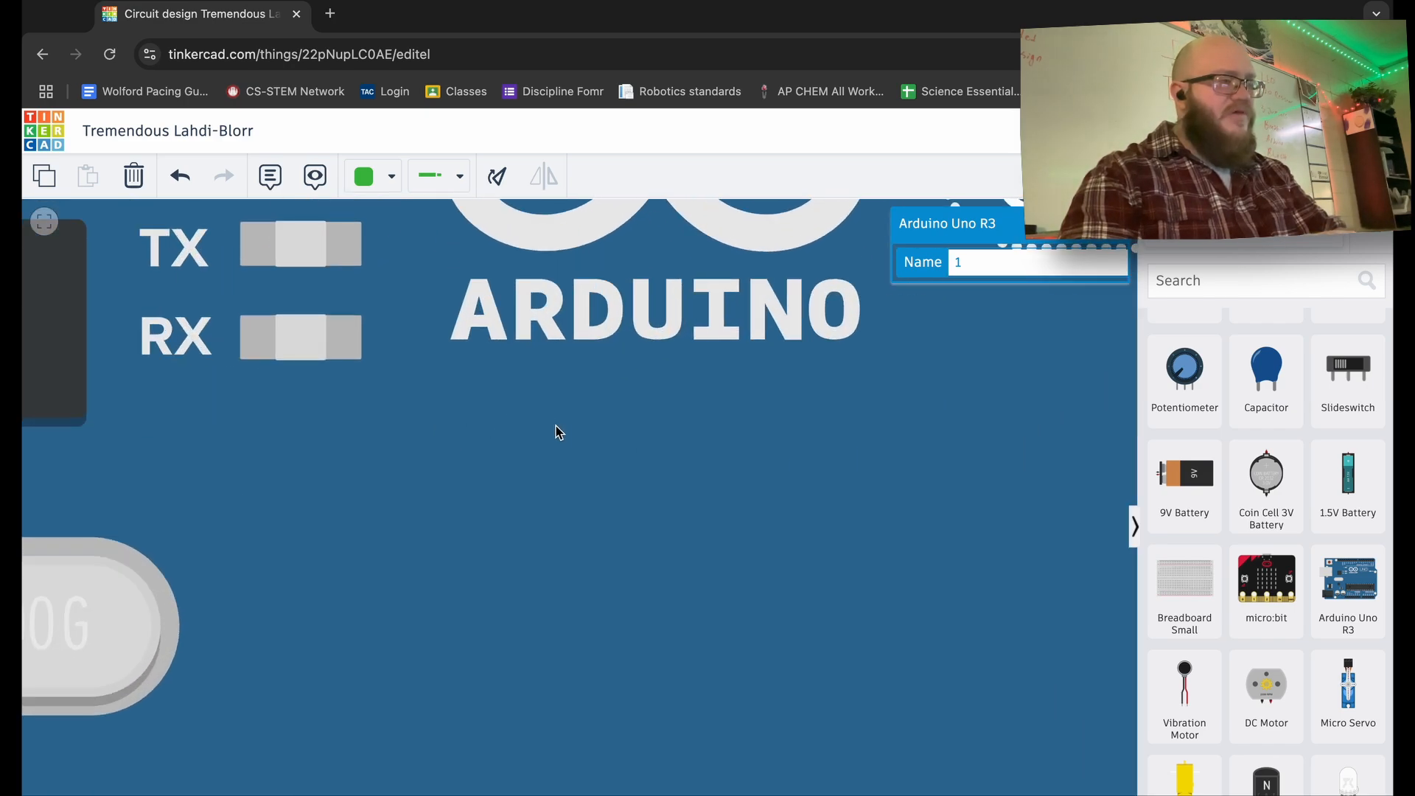
{"action": "left_click_drag", "start_coordinate": [559, 426], "coordinate": [509, 612]}
{"action": "scroll", "coordinate": [508, 614], "scroll_direction": "down", "scroll_amount": 5}
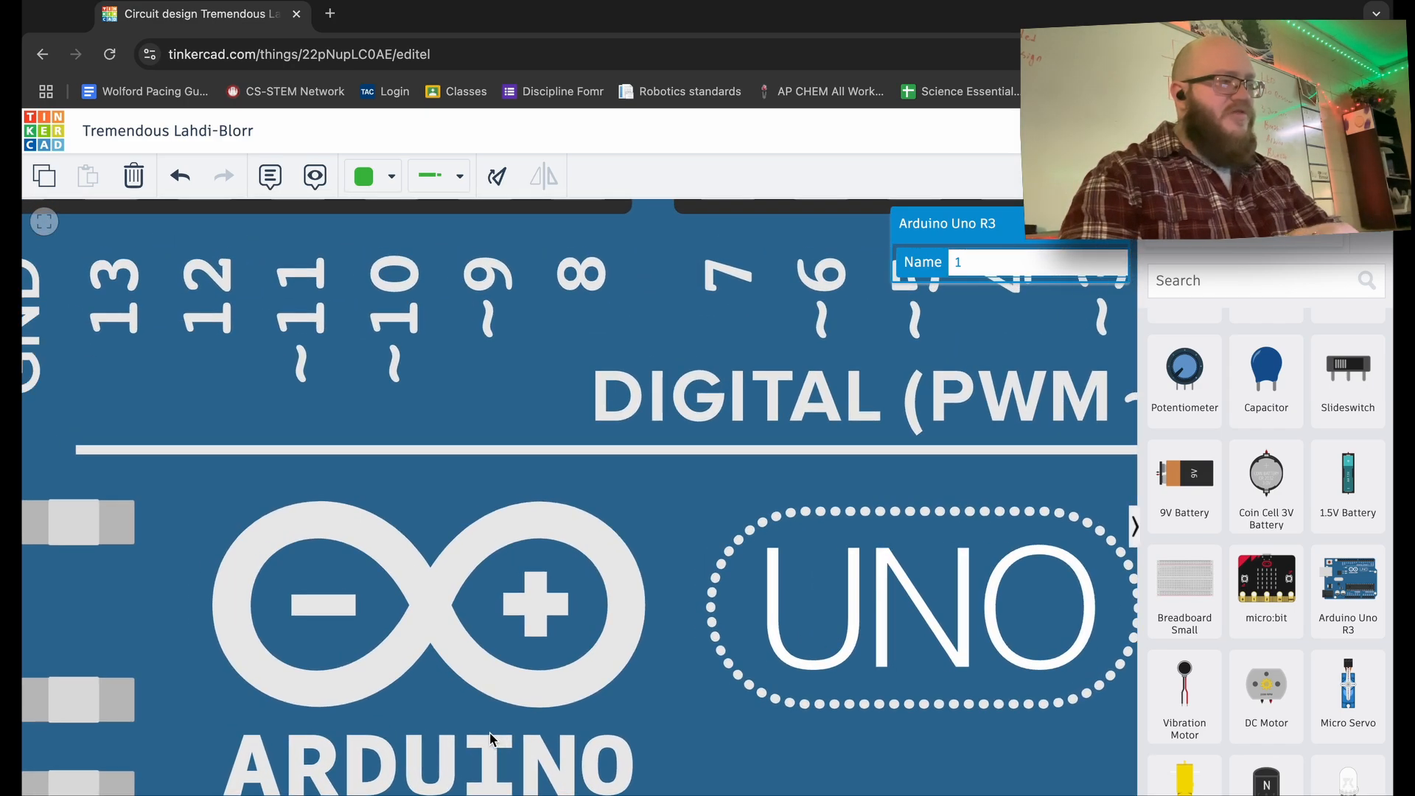
{"action": "scroll", "coordinate": [493, 739], "scroll_direction": "up", "scroll_amount": 3}
{"action": "scroll", "coordinate": [443, 744], "scroll_direction": "down", "scroll_amount": 2}
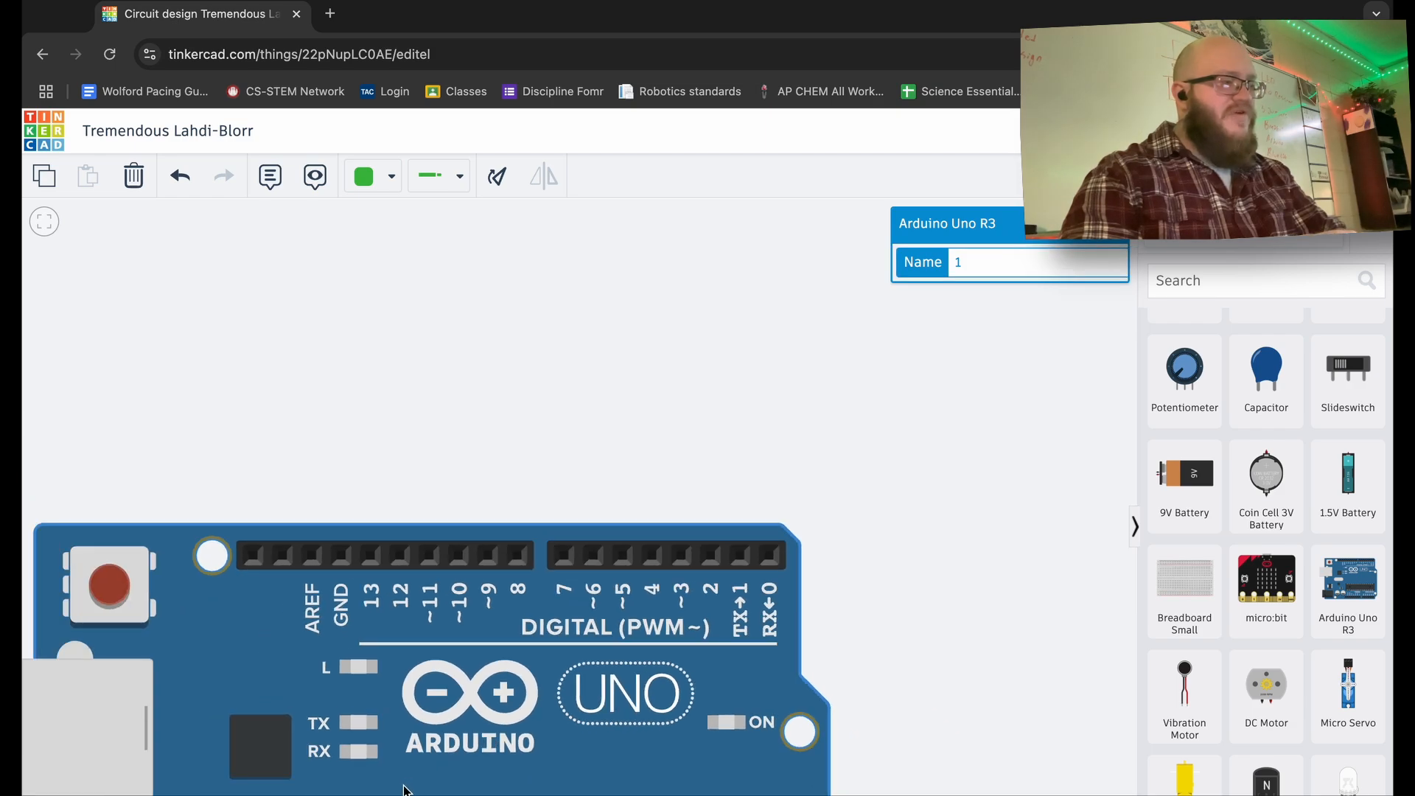
{"action": "left_click_drag", "start_coordinate": [409, 757], "coordinate": [470, 621]}
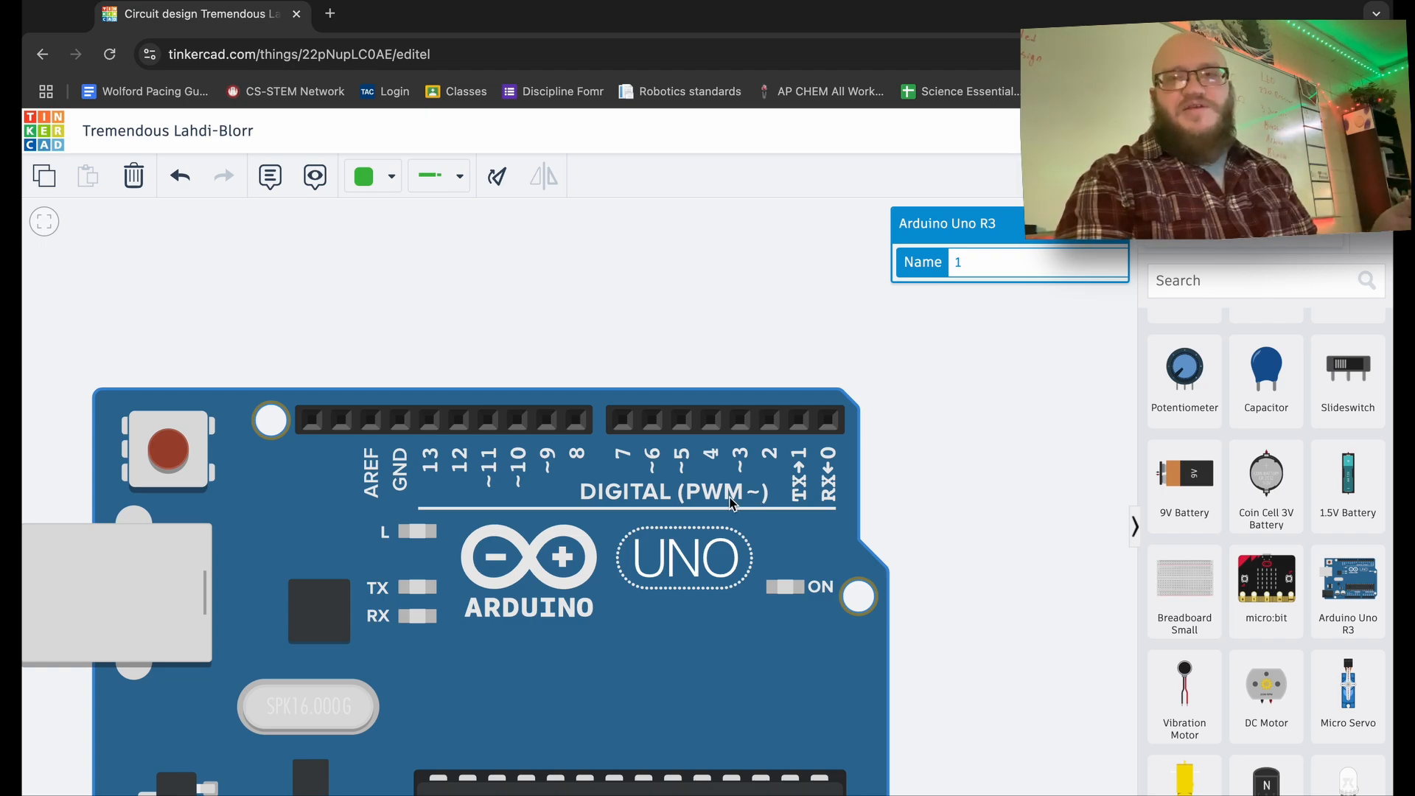
{"action": "left_click_drag", "start_coordinate": [634, 656], "coordinate": [664, 433]}
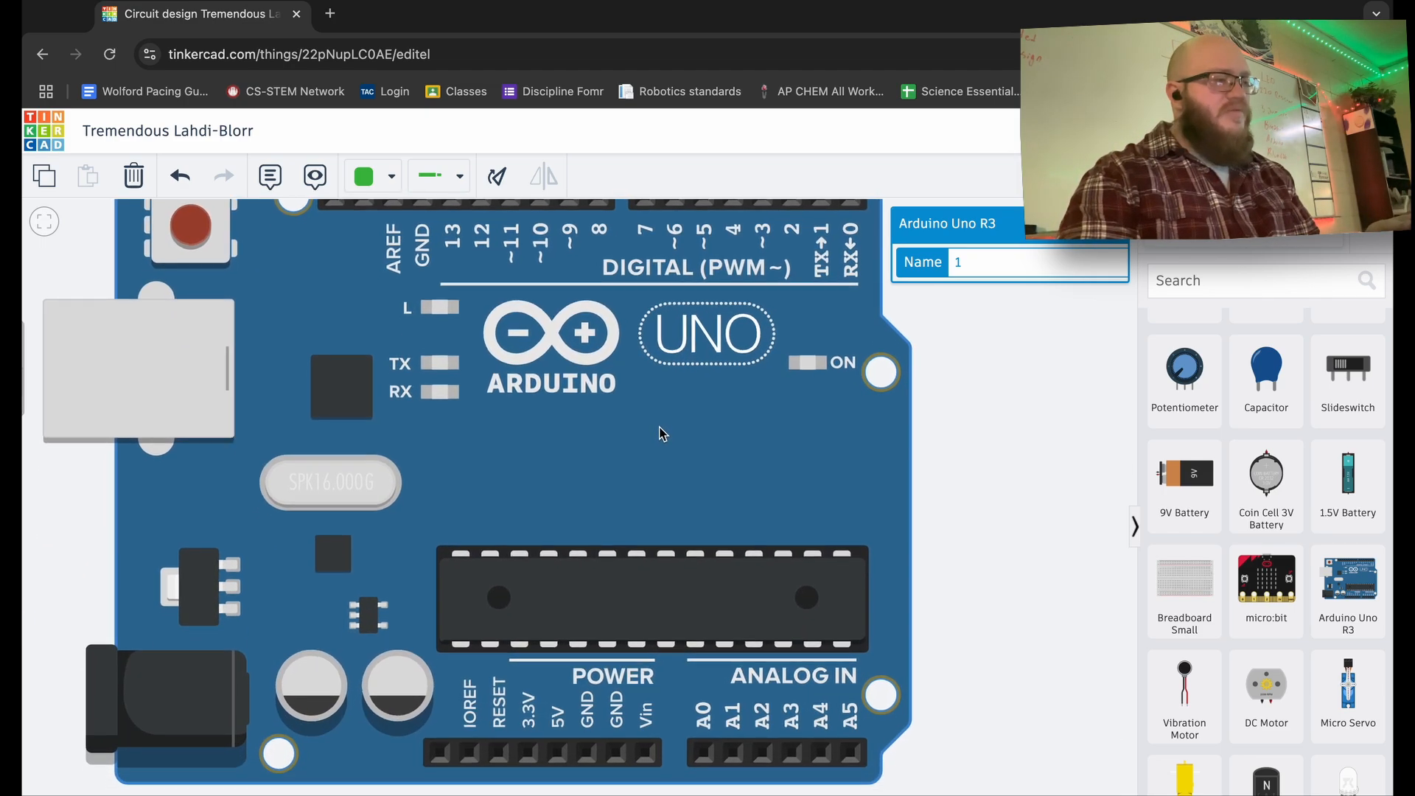
{"action": "left_click_drag", "start_coordinate": [662, 545], "coordinate": [651, 417]}
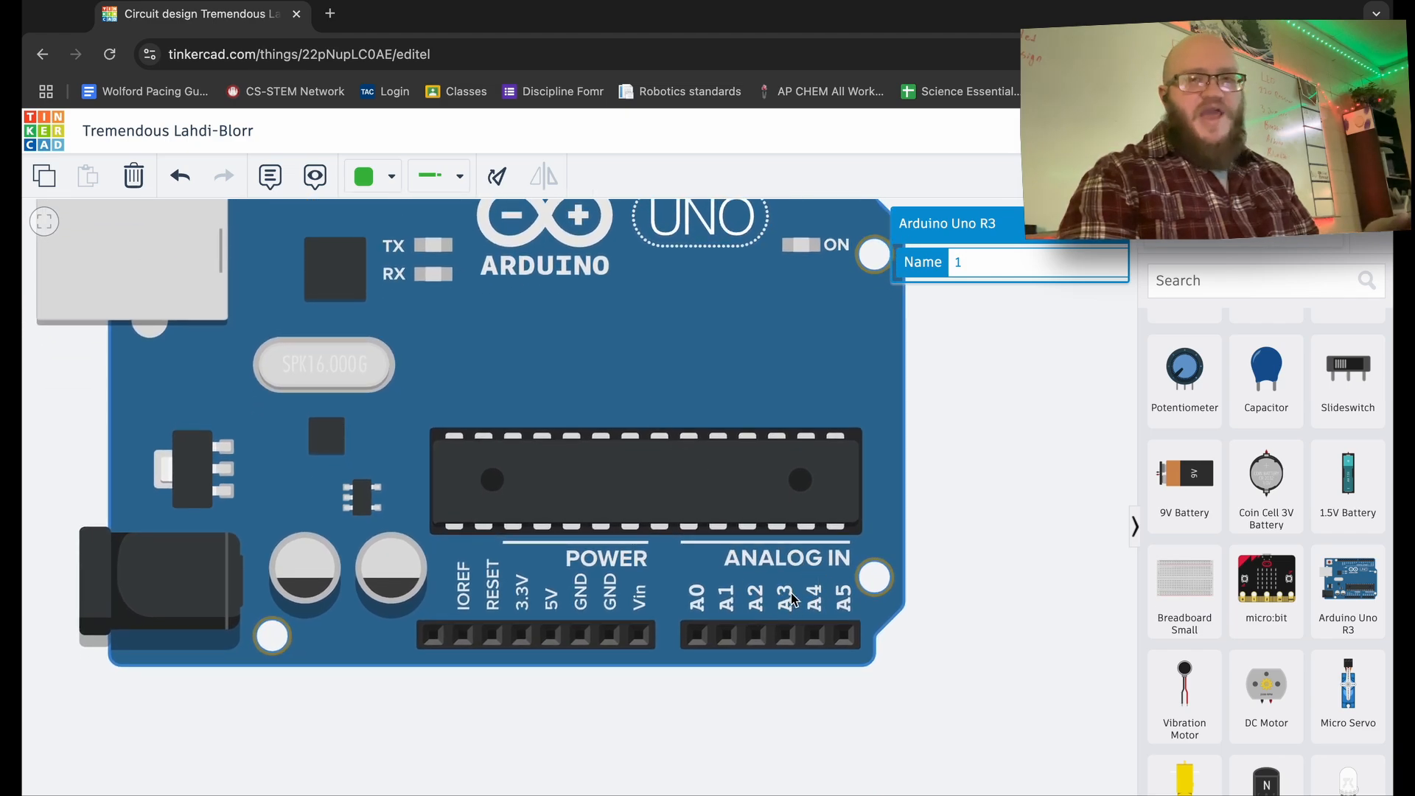
{"action": "left_click_drag", "start_coordinate": [774, 446], "coordinate": [773, 594]}
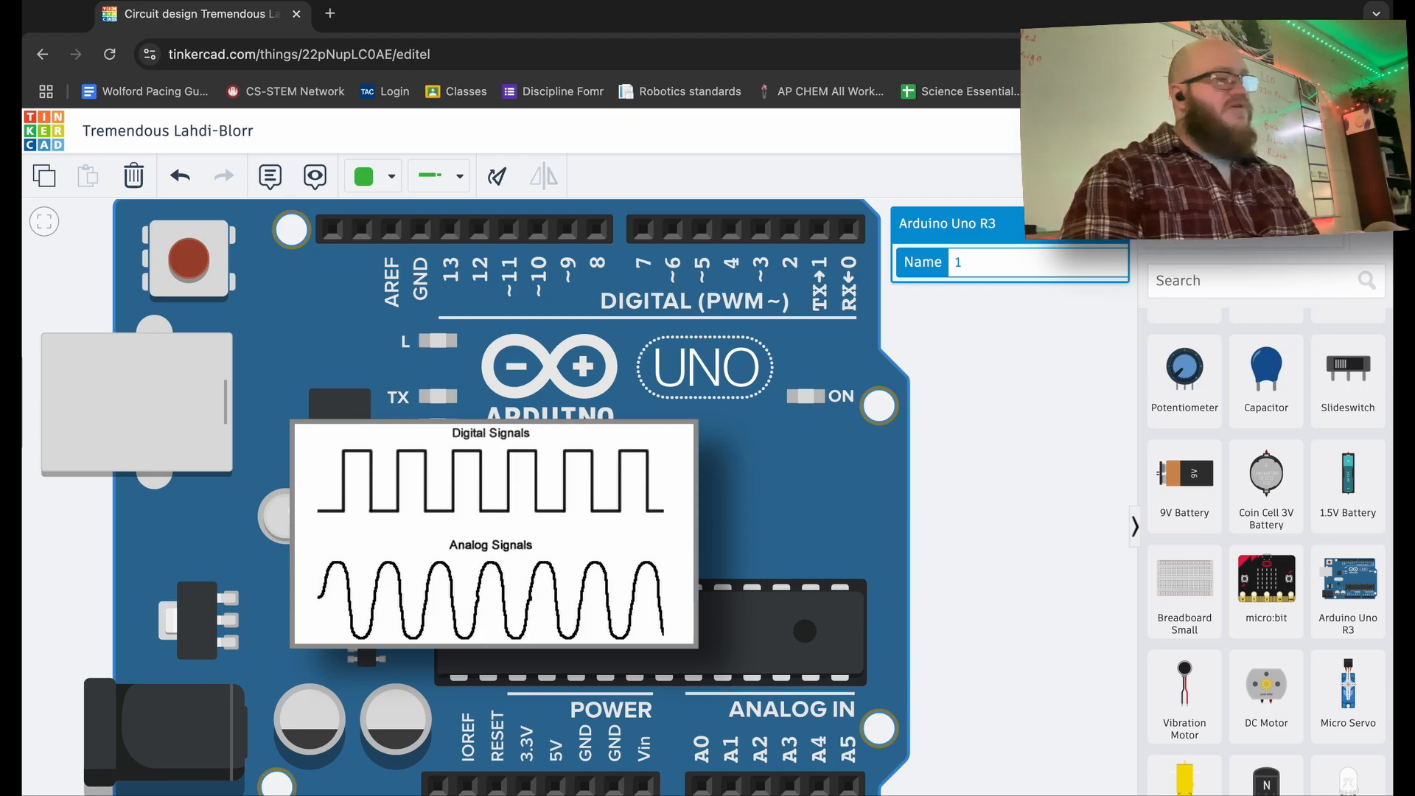
{"action": "scroll", "coordinate": [773, 586], "scroll_direction": "down", "scroll_amount": 5}
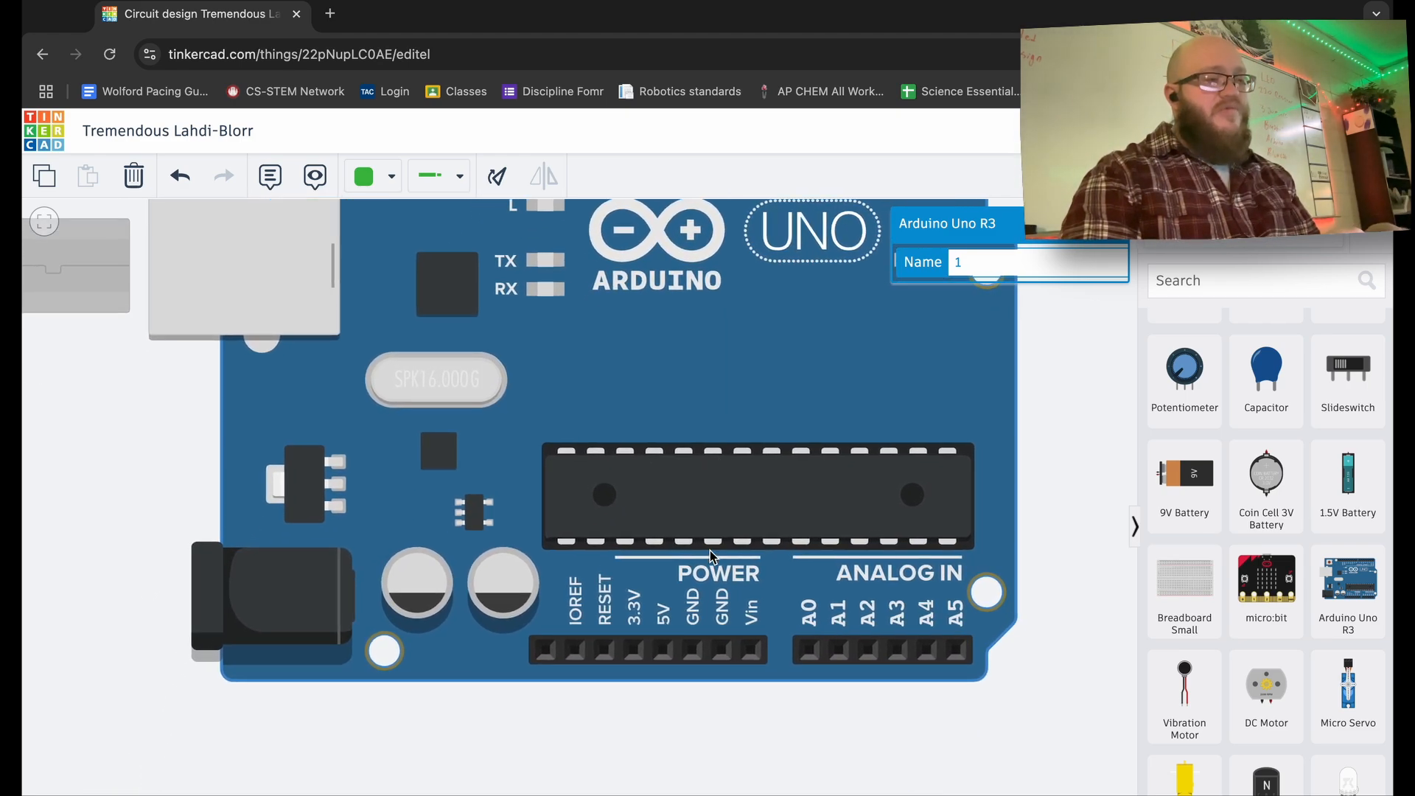
{"action": "scroll", "coordinate": [726, 491], "scroll_direction": "down", "scroll_amount": 2}
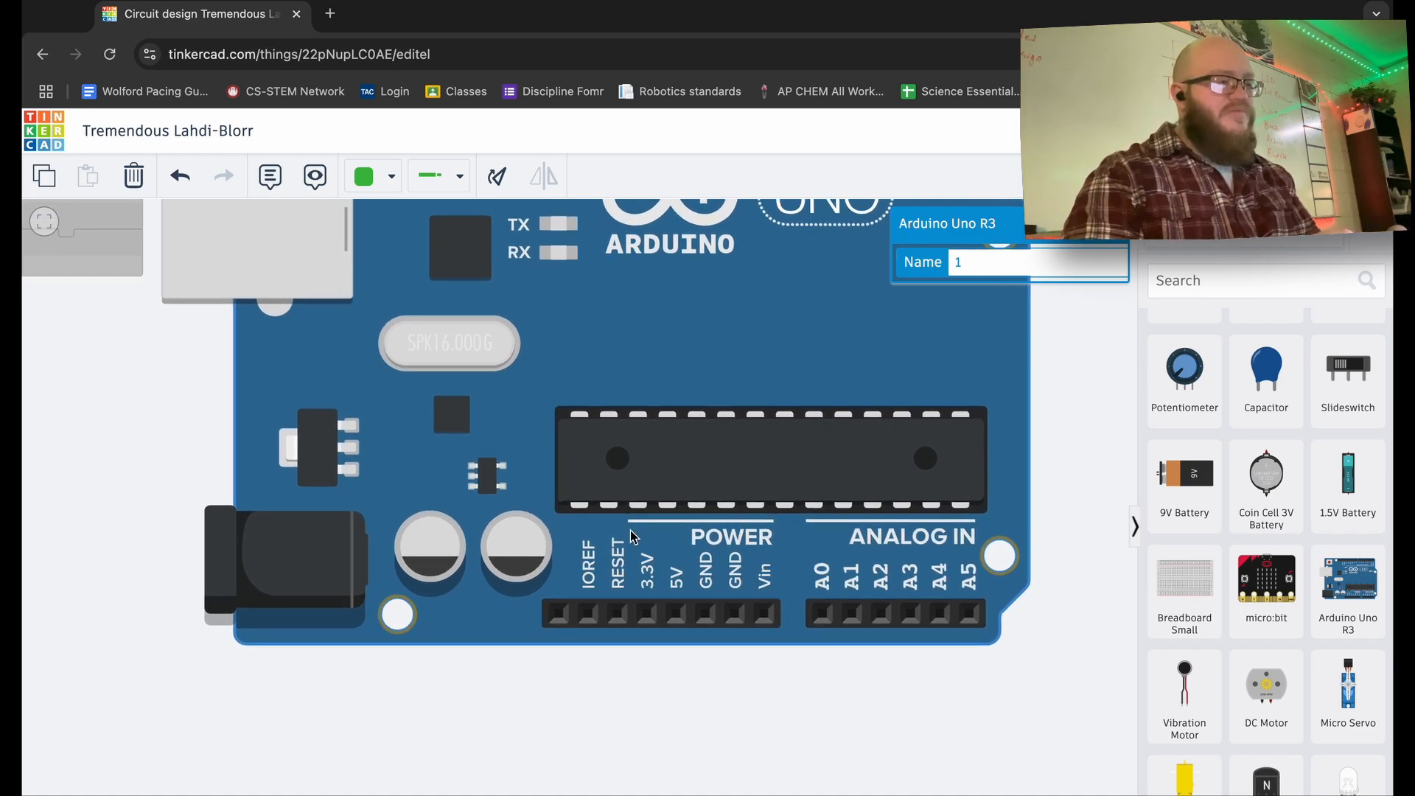
{"action": "scroll", "coordinate": [631, 535], "scroll_direction": "up", "scroll_amount": 5}
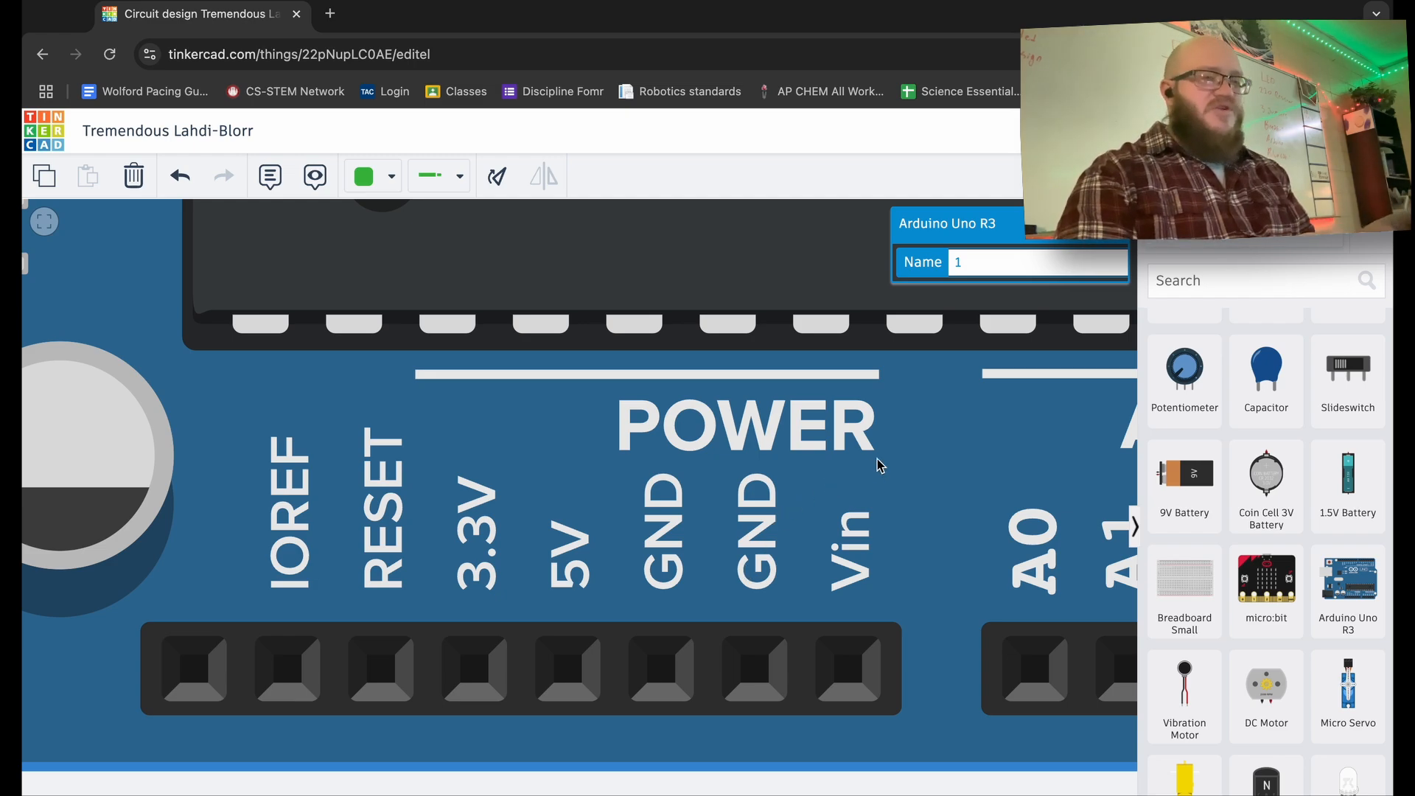
{"action": "scroll", "coordinate": [877, 465], "scroll_direction": "down", "scroll_amount": 5}
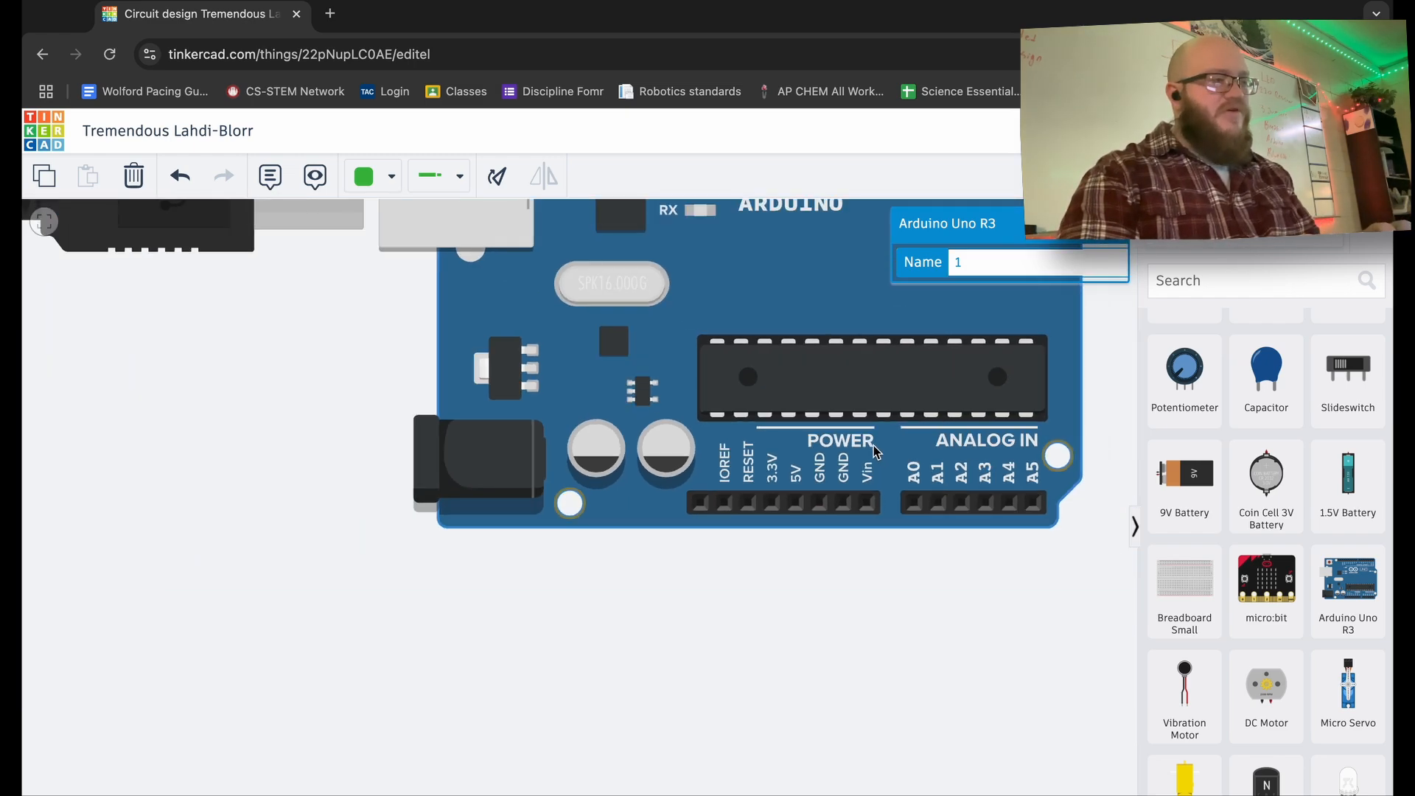
{"action": "scroll", "coordinate": [876, 452], "scroll_direction": "up", "scroll_amount": 3}
{"action": "scroll", "coordinate": [875, 451], "scroll_direction": "down", "scroll_amount": 5}
- Move the Arduino and rotate it so its USB port points downward, then deselect it
{"action": "left_click_drag", "start_coordinate": [888, 408], "coordinate": [639, 495]}
{"action": "key", "text": "r"}
{"action": "key", "text": "r"}
{"action": "key", "text": "r"}
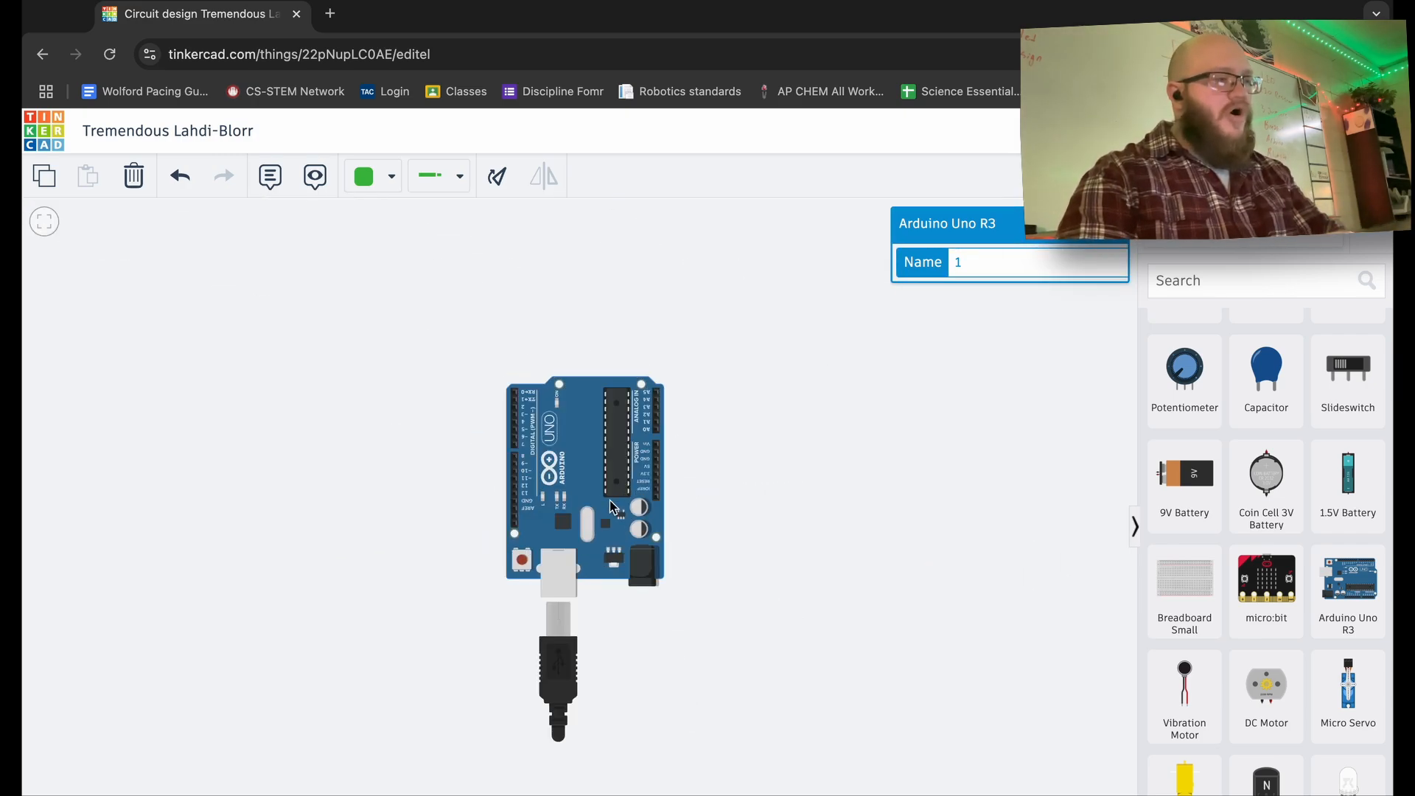
{"action": "scroll", "coordinate": [609, 501], "scroll_direction": "up", "scroll_amount": 5}
{"action": "left_click_drag", "start_coordinate": [616, 464], "coordinate": [455, 501]}
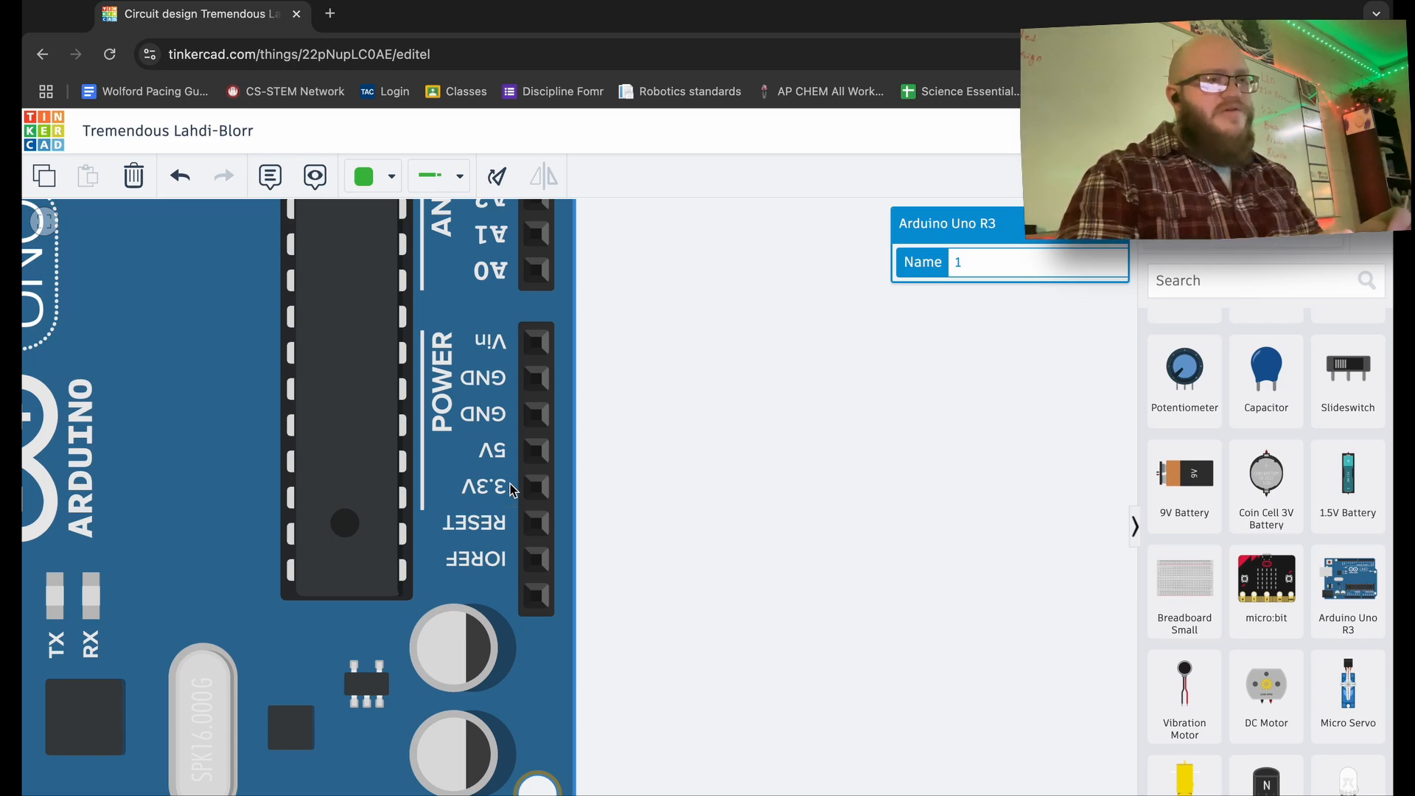
{"action": "left_click_drag", "start_coordinate": [457, 422], "coordinate": [409, 495]}
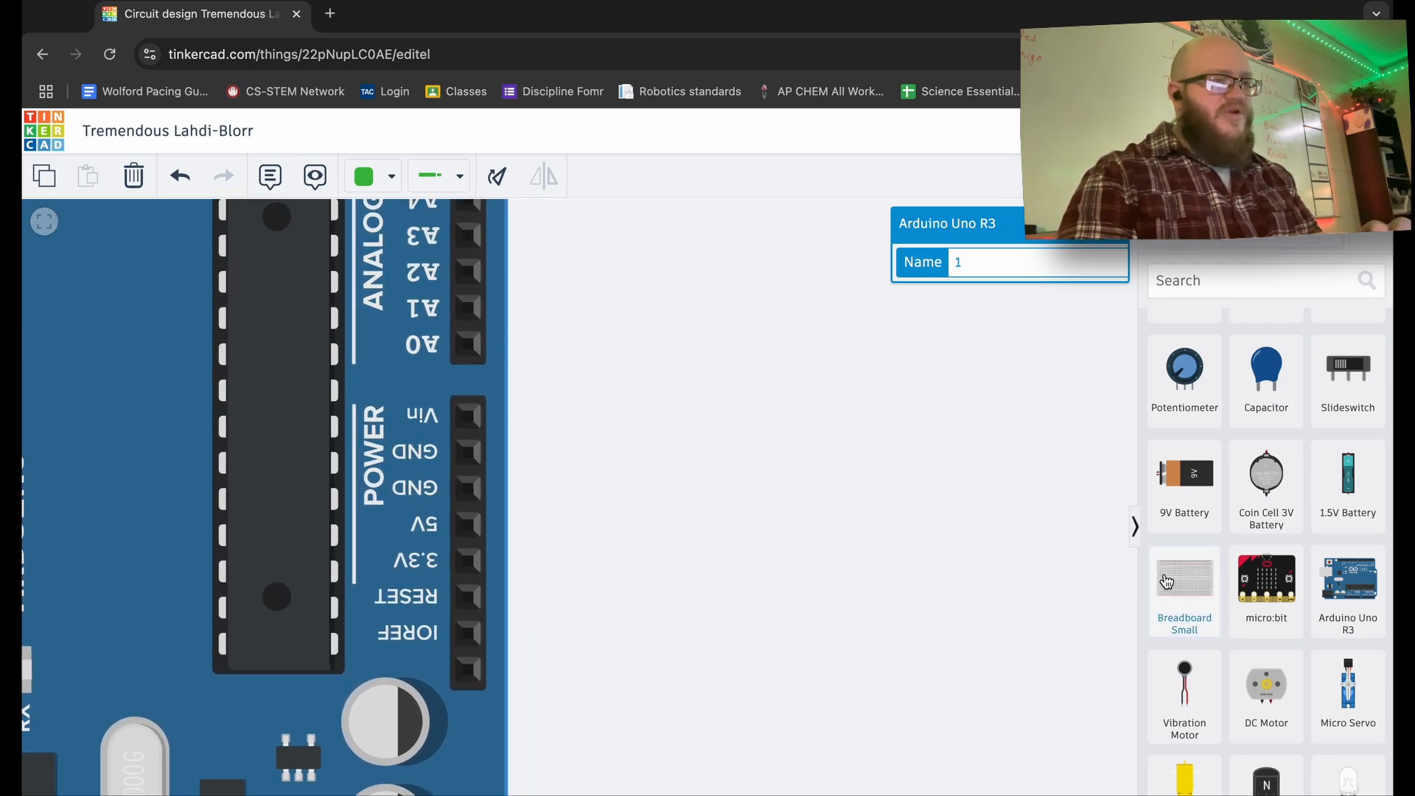
{"action": "scroll", "coordinate": [1265, 554], "scroll_direction": "down", "scroll_amount": 1}
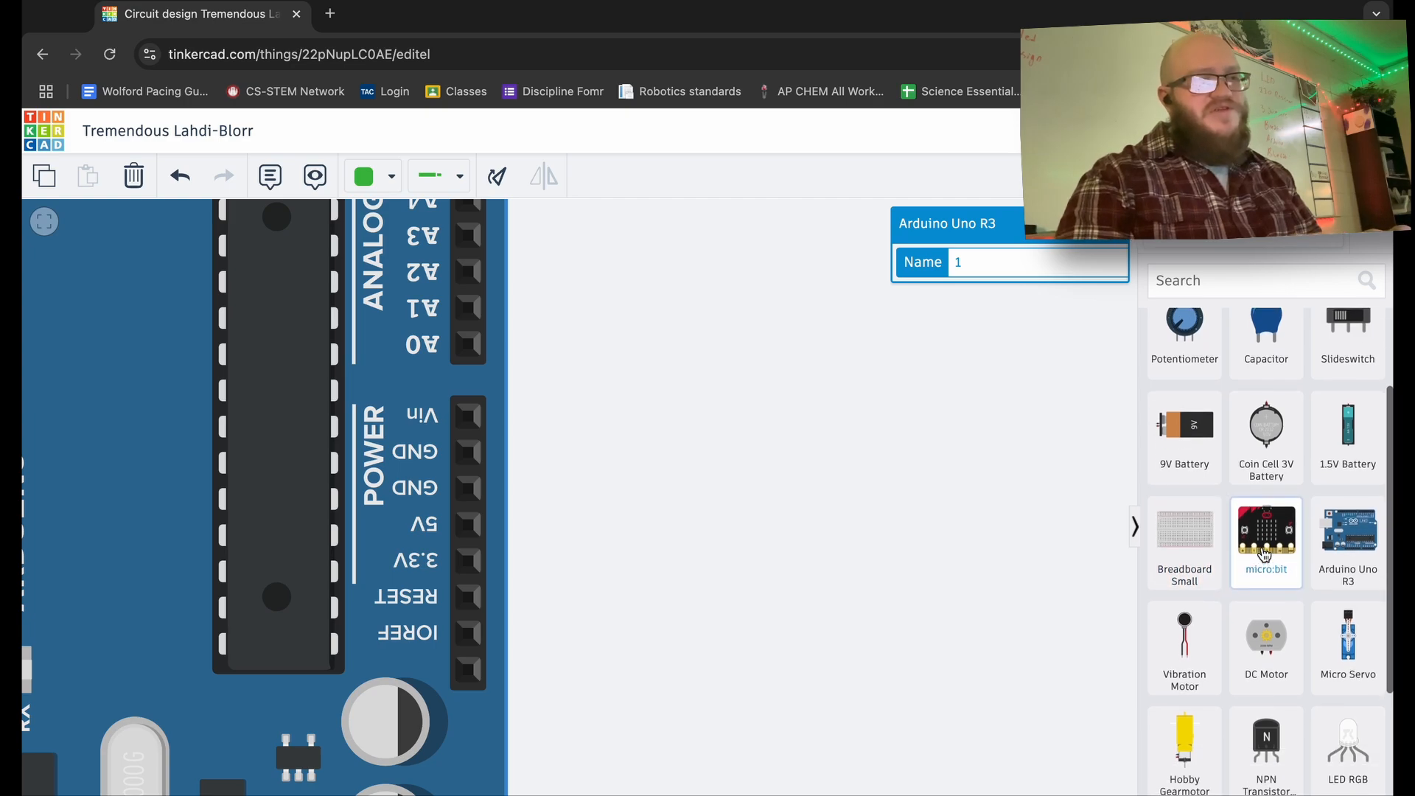
{"action": "left_click", "coordinate": [1077, 499]}
- Add a Breadboard Small to the canvas and shift the Arduino left to make room
{"action": "scroll", "coordinate": [1301, 536], "scroll_direction": "up", "scroll_amount": 2}
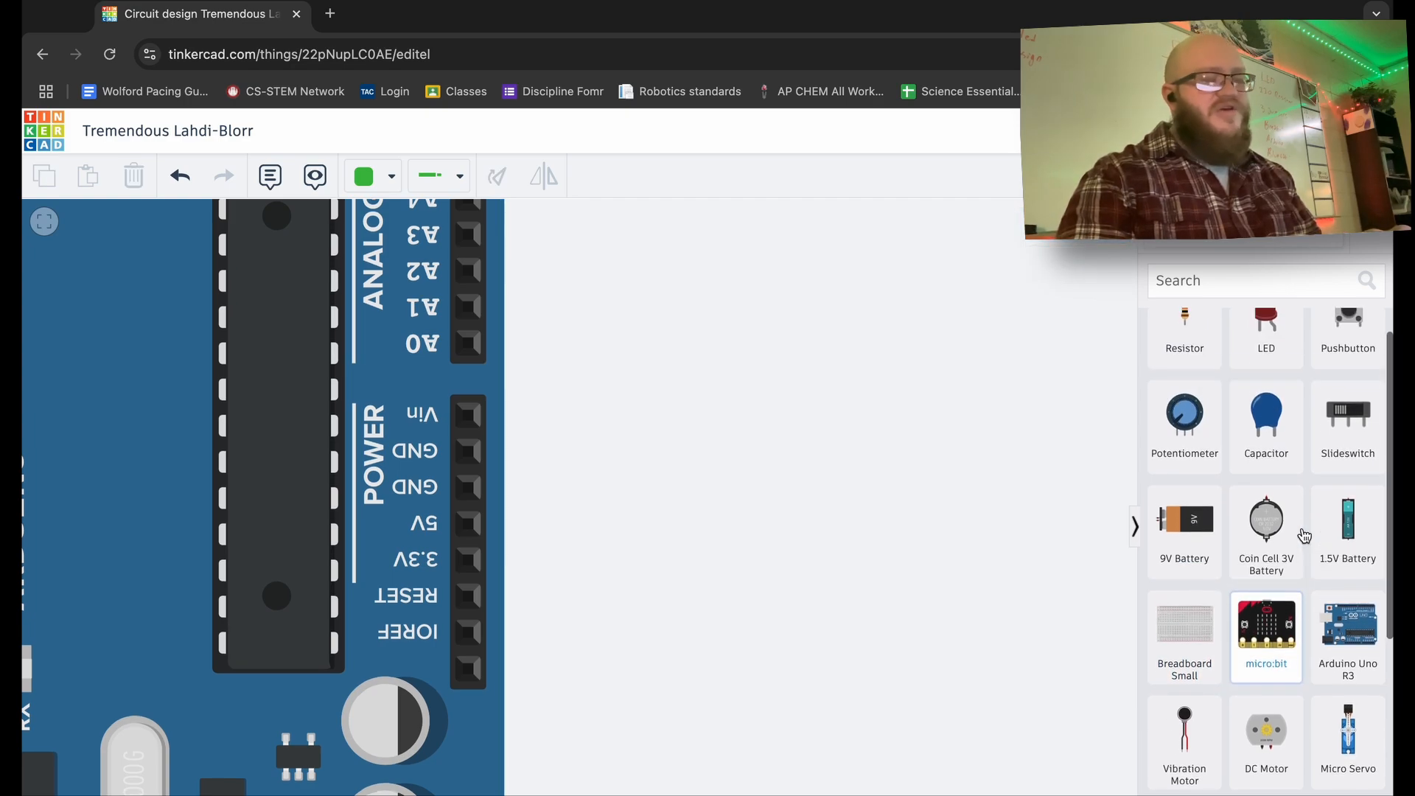
{"action": "scroll", "coordinate": [1301, 537], "scroll_direction": "down", "scroll_amount": 3}
{"action": "left_click_drag", "start_coordinate": [1221, 521], "coordinate": [998, 483]}
{"action": "scroll", "coordinate": [998, 483], "scroll_direction": "down", "scroll_amount": 8}
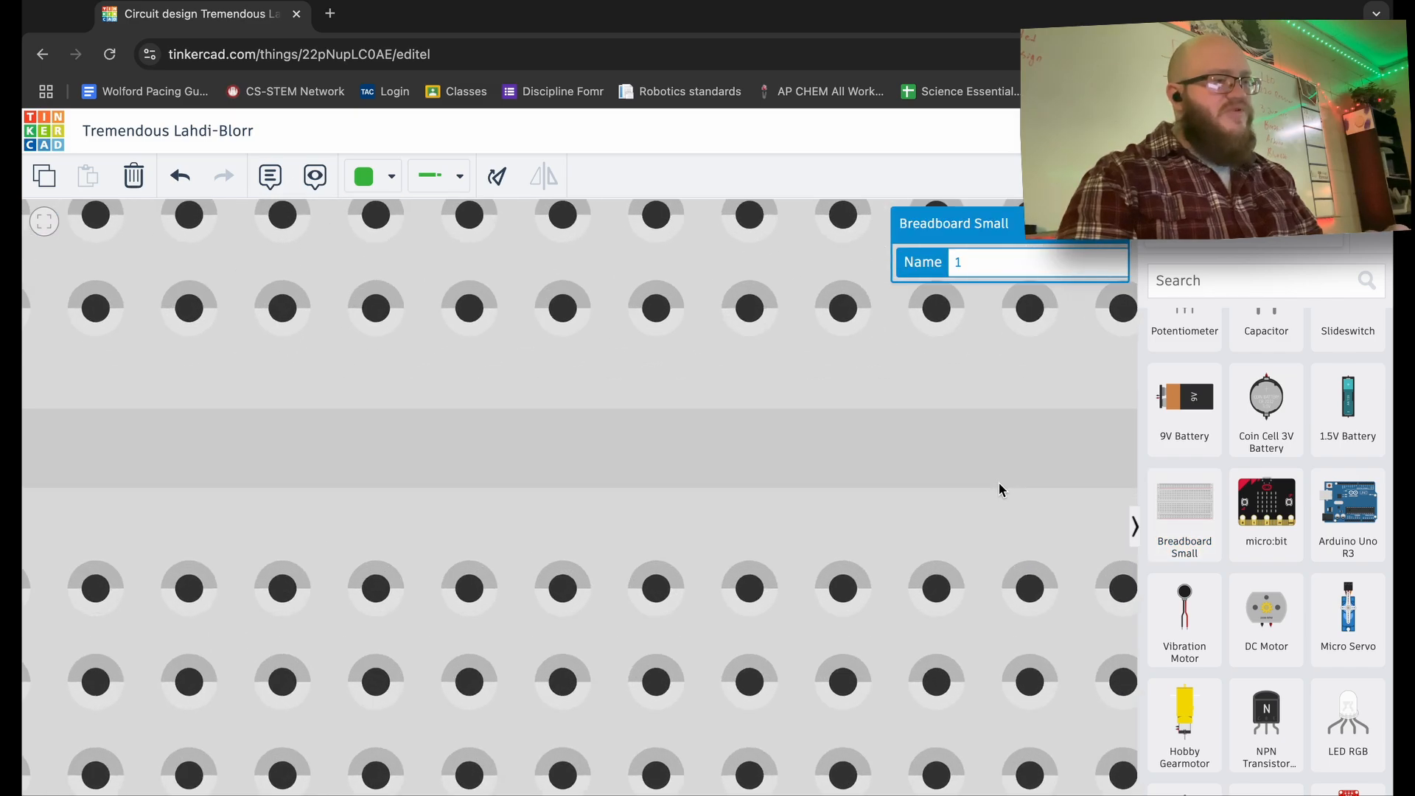
{"action": "left_click_drag", "start_coordinate": [776, 492], "coordinate": [611, 489]}
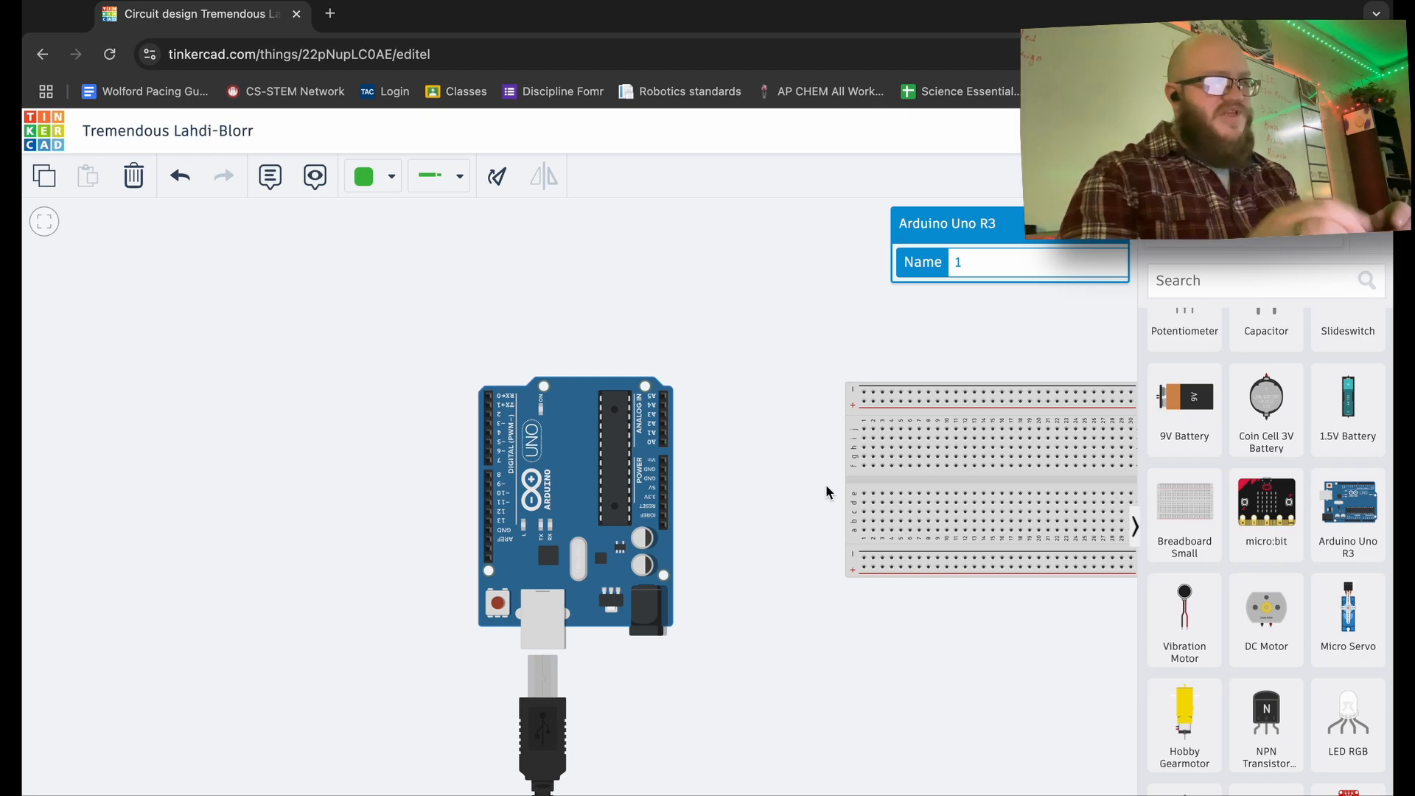
{"action": "left_click", "coordinate": [961, 469]}
{"action": "scroll", "coordinate": [908, 437], "scroll_direction": "up", "scroll_amount": 5}
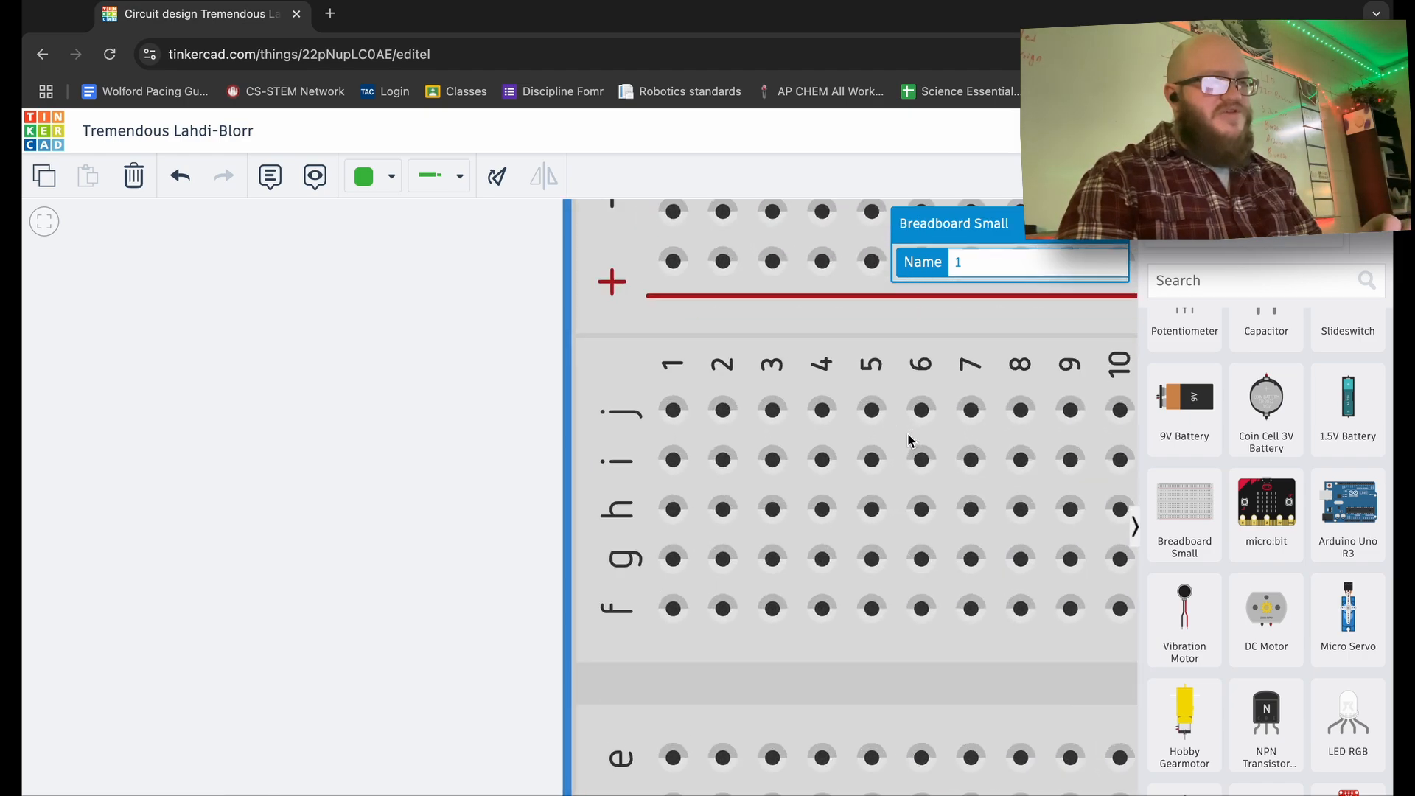
{"action": "scroll", "coordinate": [908, 437], "scroll_direction": "down", "scroll_amount": 4}
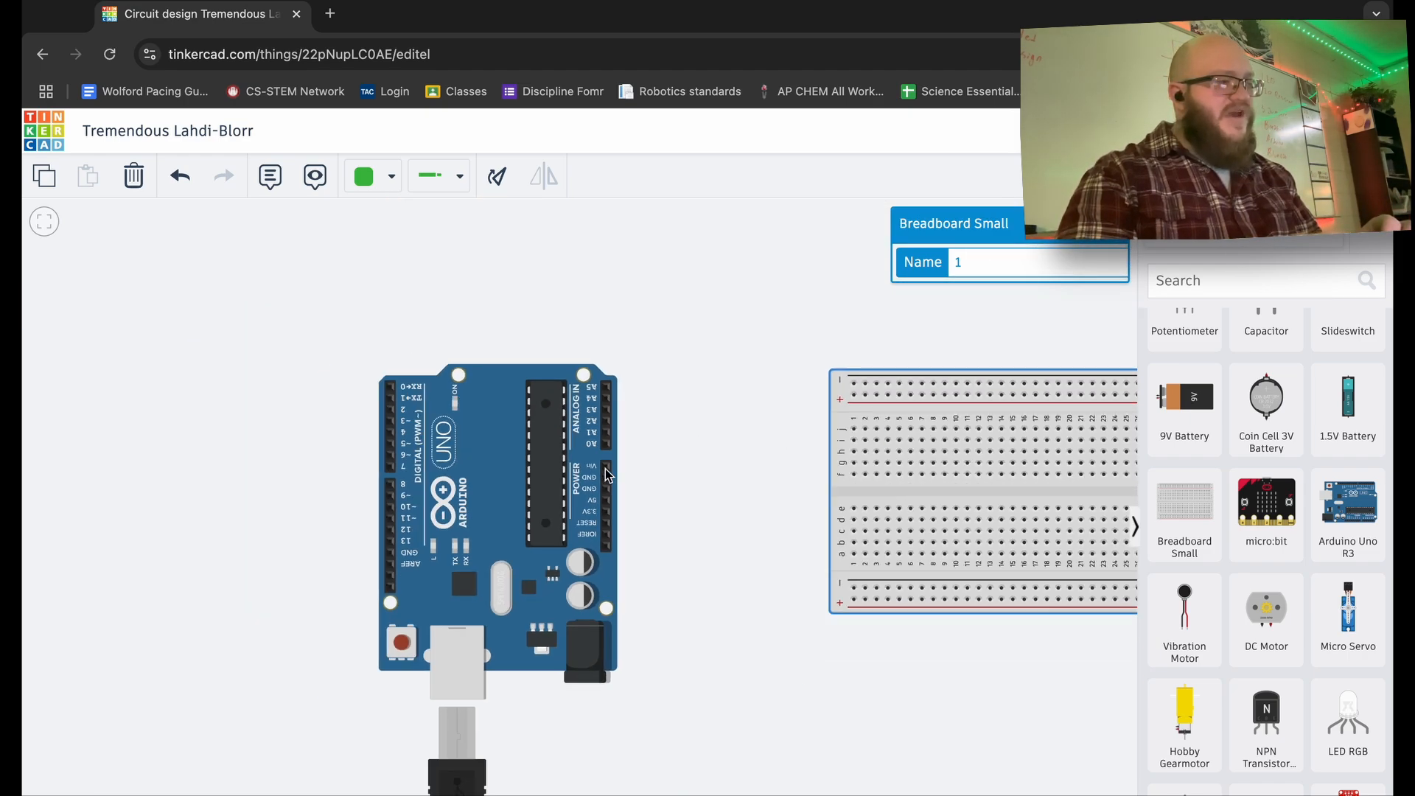
- Rotate the breadboard to stand vertically and place it directly right of the Arduino
{"action": "left_click", "coordinate": [510, 510]}
{"action": "scroll", "coordinate": [510, 510], "scroll_direction": "up", "scroll_amount": 5}
{"action": "scroll", "coordinate": [510, 510], "scroll_direction": "down", "scroll_amount": 3}
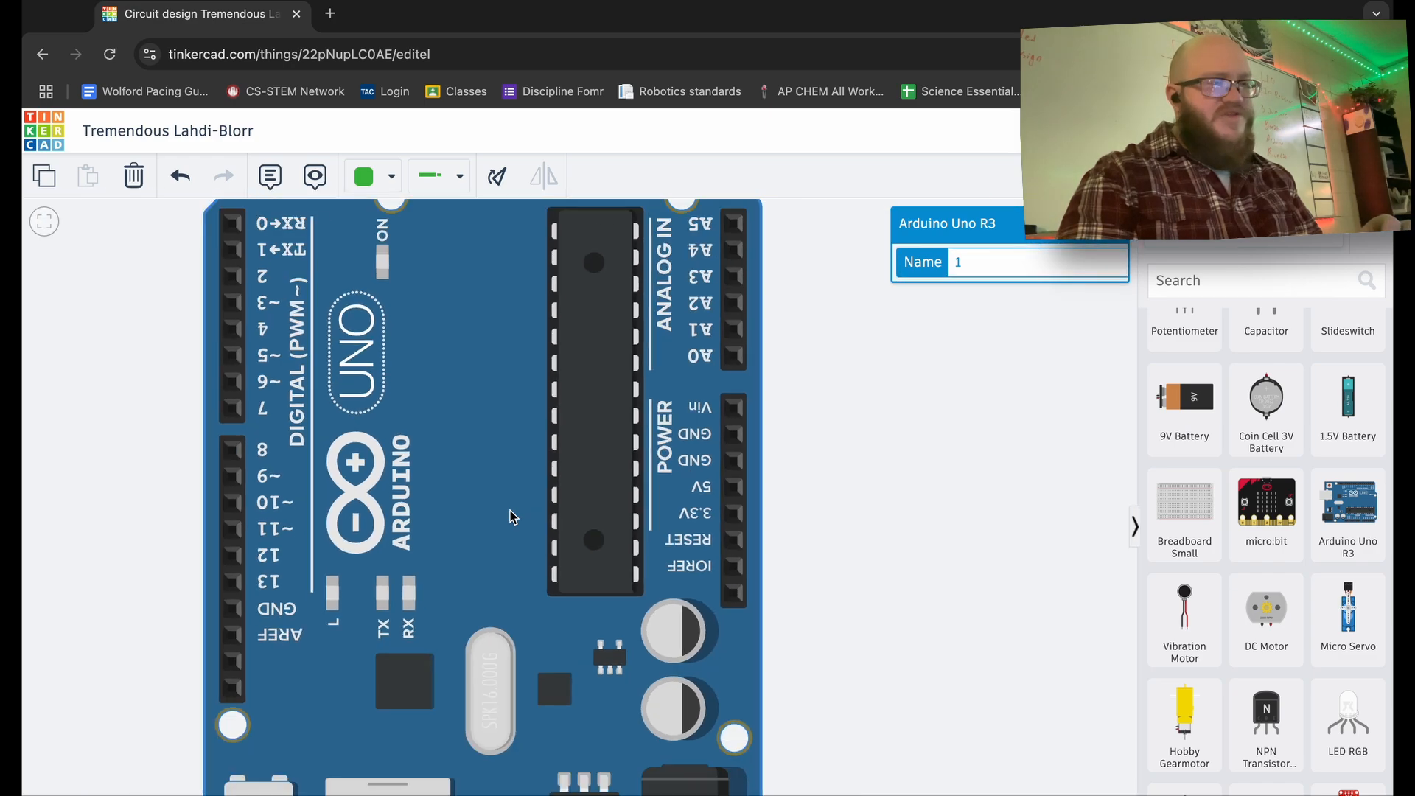
{"action": "scroll", "coordinate": [510, 516], "scroll_direction": "down", "scroll_amount": 4}
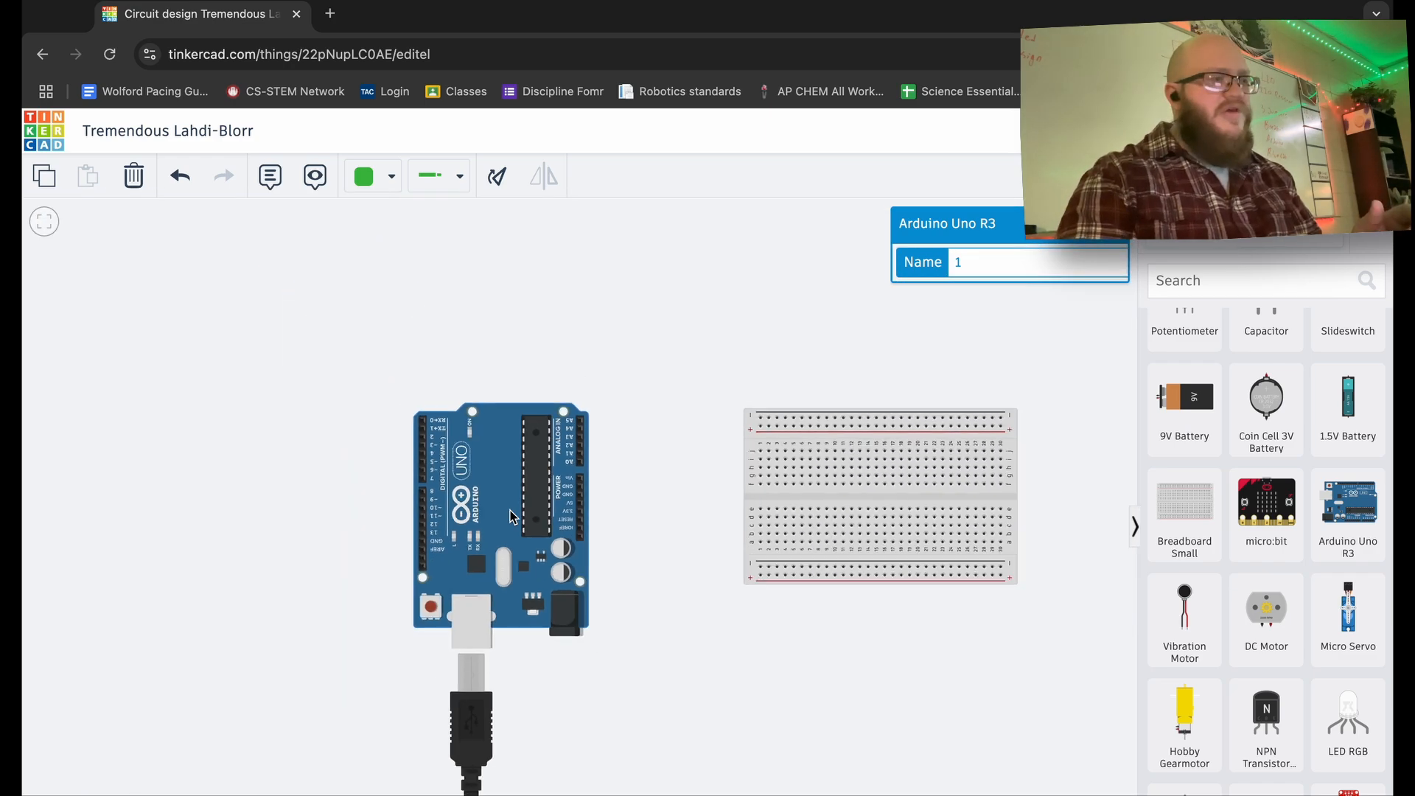
{"action": "scroll", "coordinate": [510, 516], "scroll_direction": "up", "scroll_amount": 4}
{"action": "scroll", "coordinate": [513, 516], "scroll_direction": "down", "scroll_amount": 3}
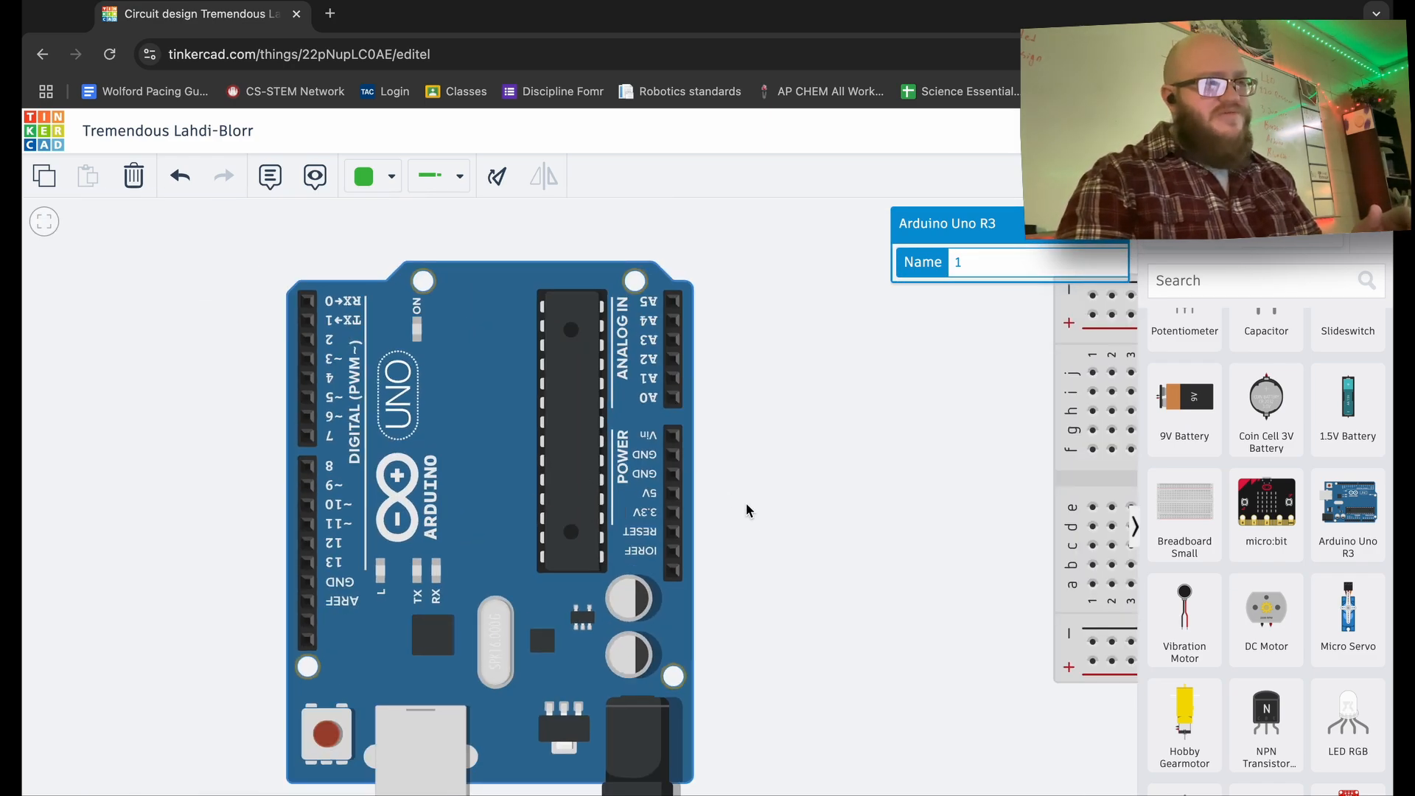
{"action": "left_click", "coordinate": [1078, 509]}
{"action": "left_click_drag", "start_coordinate": [1096, 514], "coordinate": [969, 514]}
{"action": "key", "text": "r"}
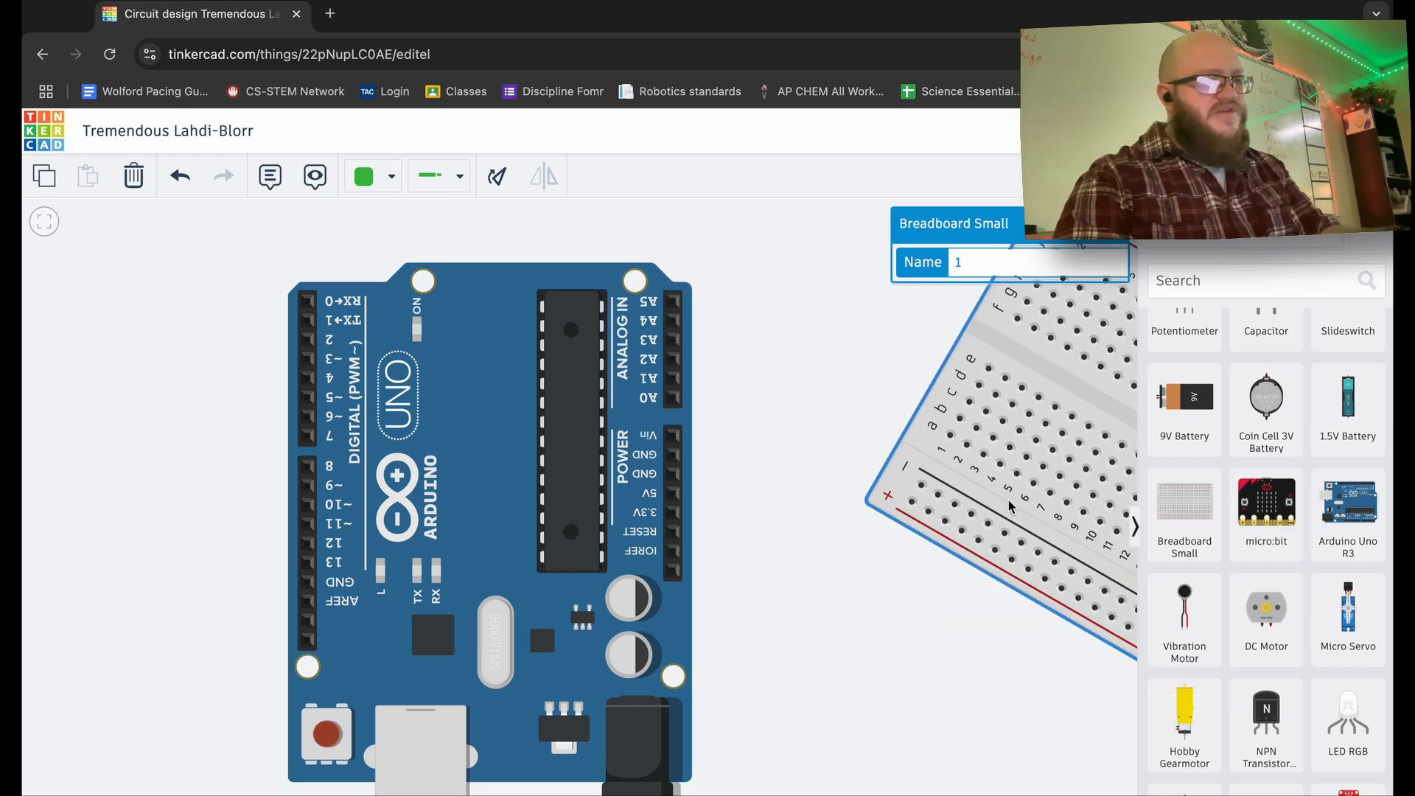
{"action": "left_click_drag", "start_coordinate": [1096, 499], "coordinate": [803, 650]}
{"action": "left_click_drag", "start_coordinate": [948, 506], "coordinate": [904, 616]}
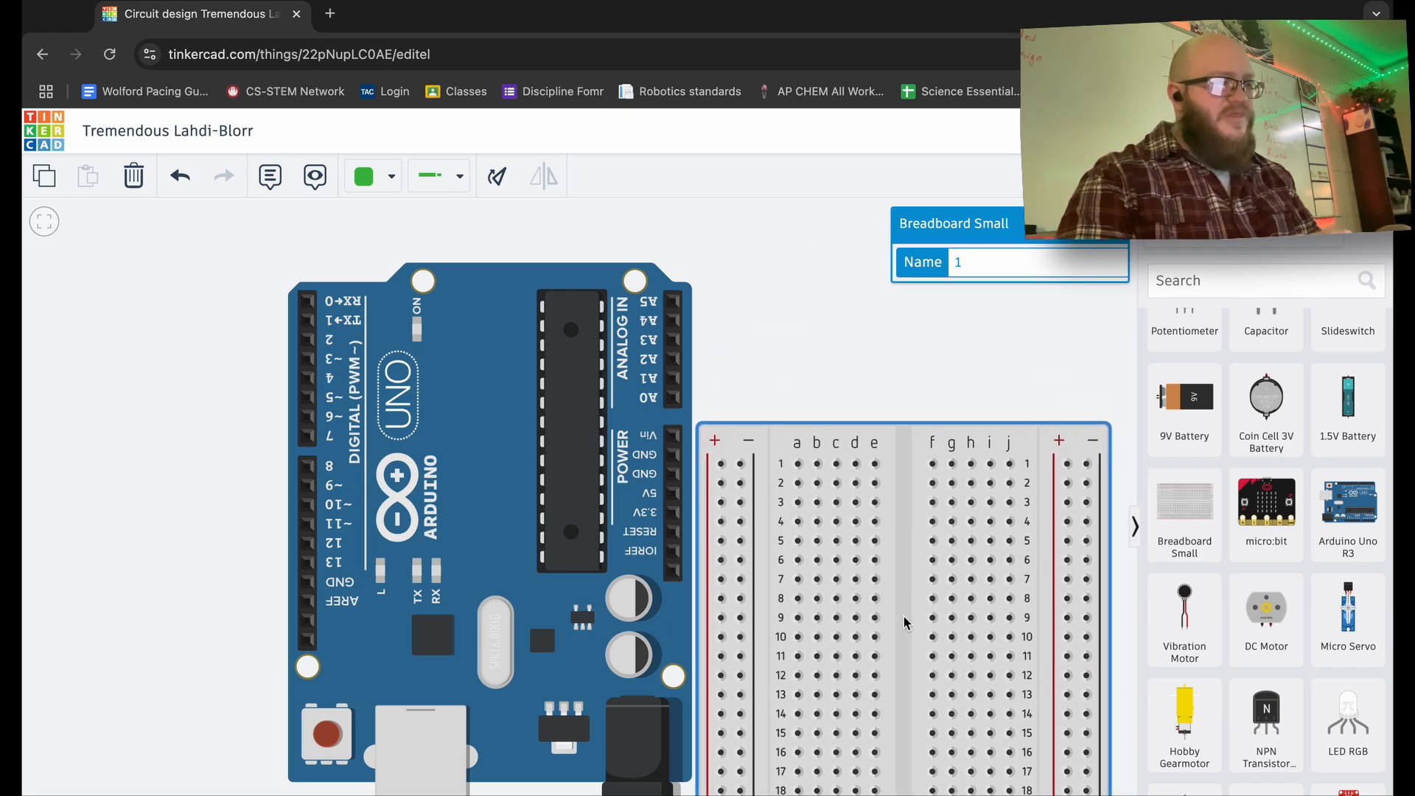
- Raise the vertical breadboard until its top rows line up with the ANALOG IN header
{"action": "left_click", "coordinate": [788, 379]}
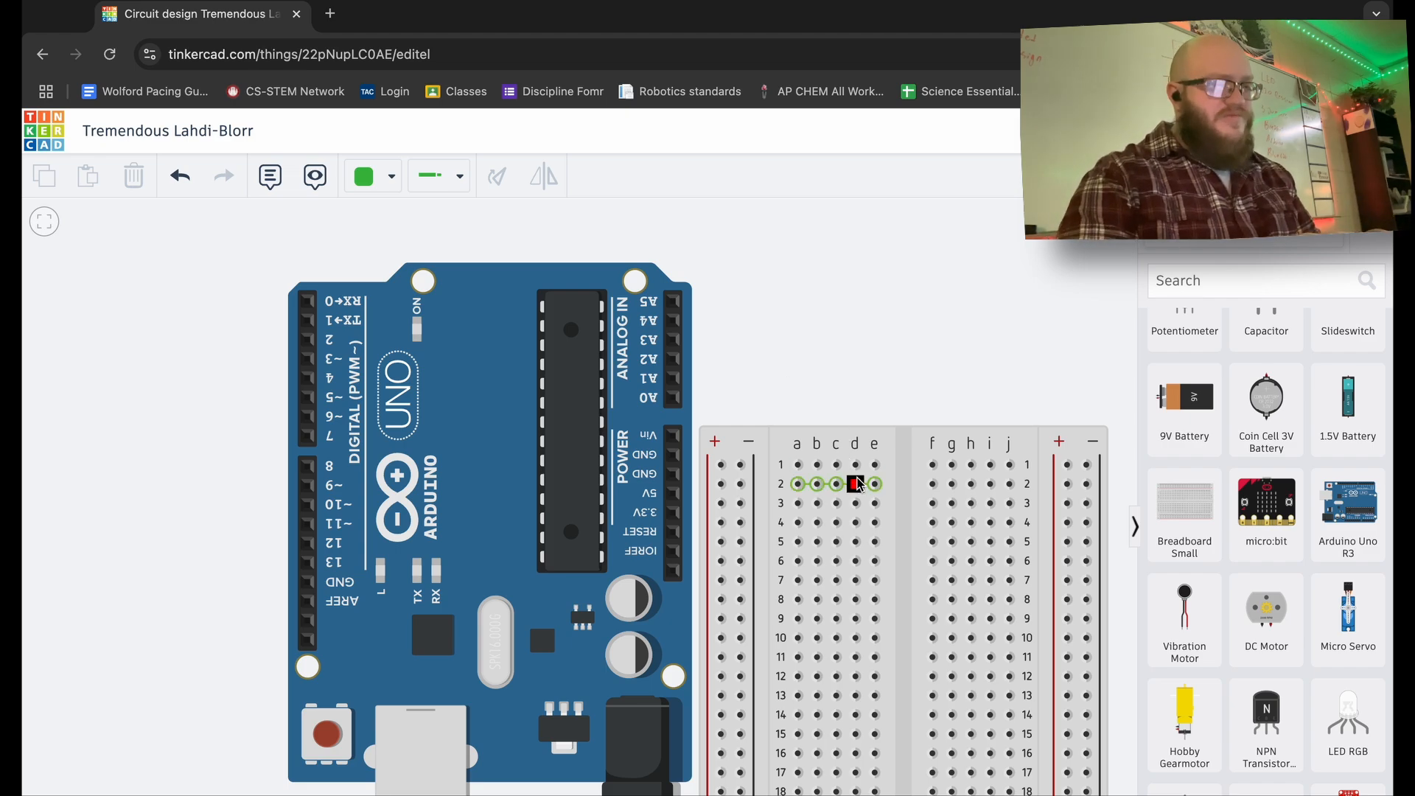
{"action": "left_click_drag", "start_coordinate": [909, 506], "coordinate": [903, 478]}
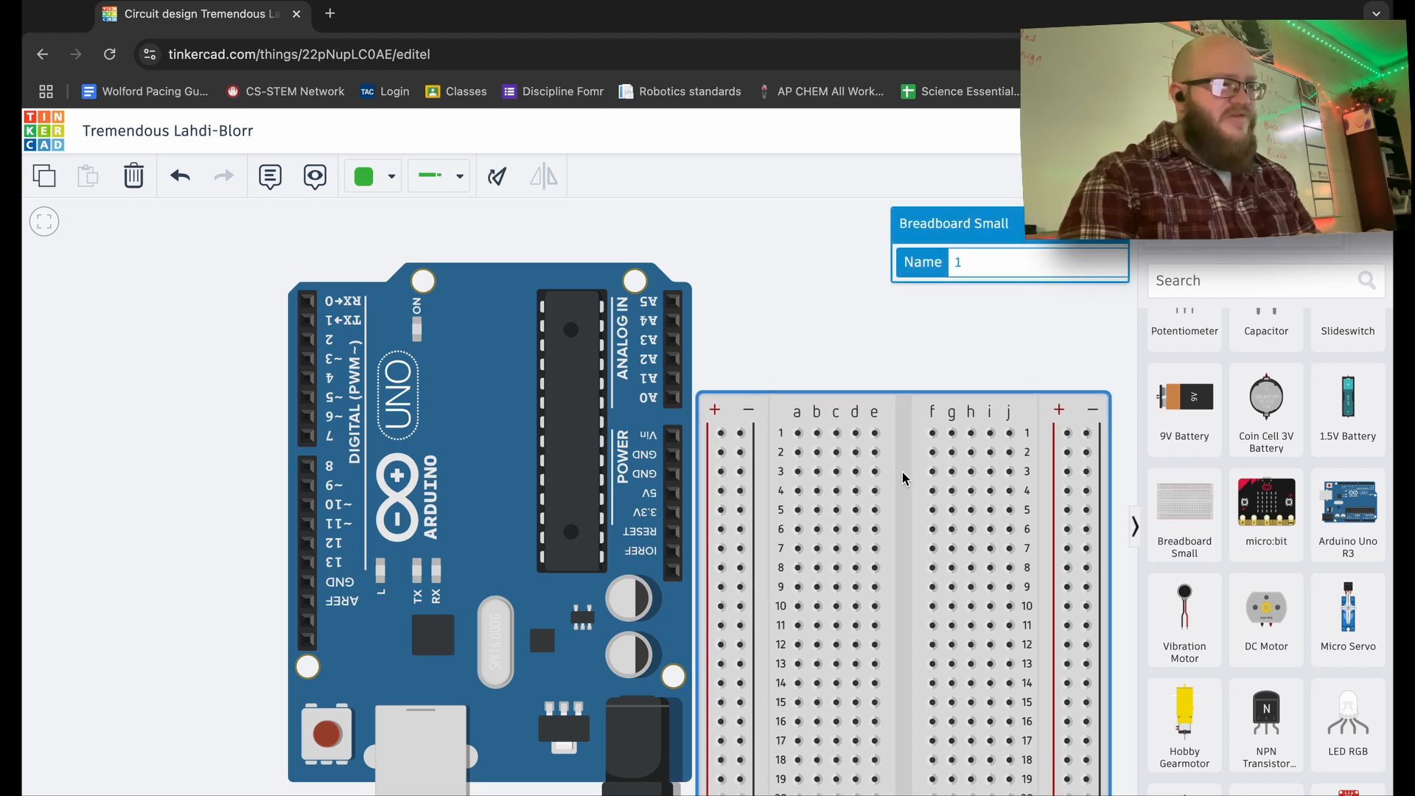
{"action": "scroll", "coordinate": [826, 364], "scroll_direction": "up", "scroll_amount": 5}
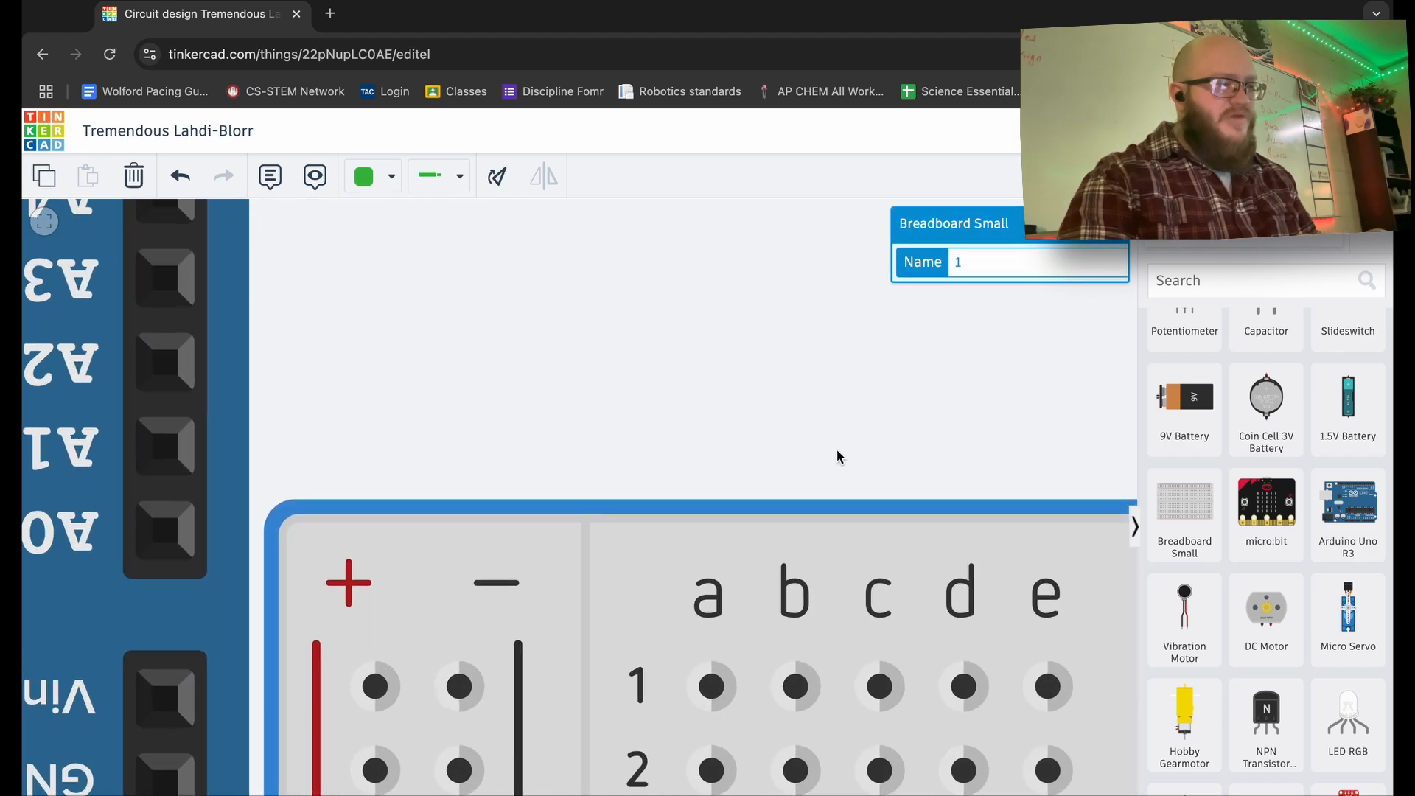
{"action": "left_click_drag", "start_coordinate": [825, 535], "coordinate": [833, 298]}
{"action": "left_click_drag", "start_coordinate": [704, 332], "coordinate": [737, 246]}
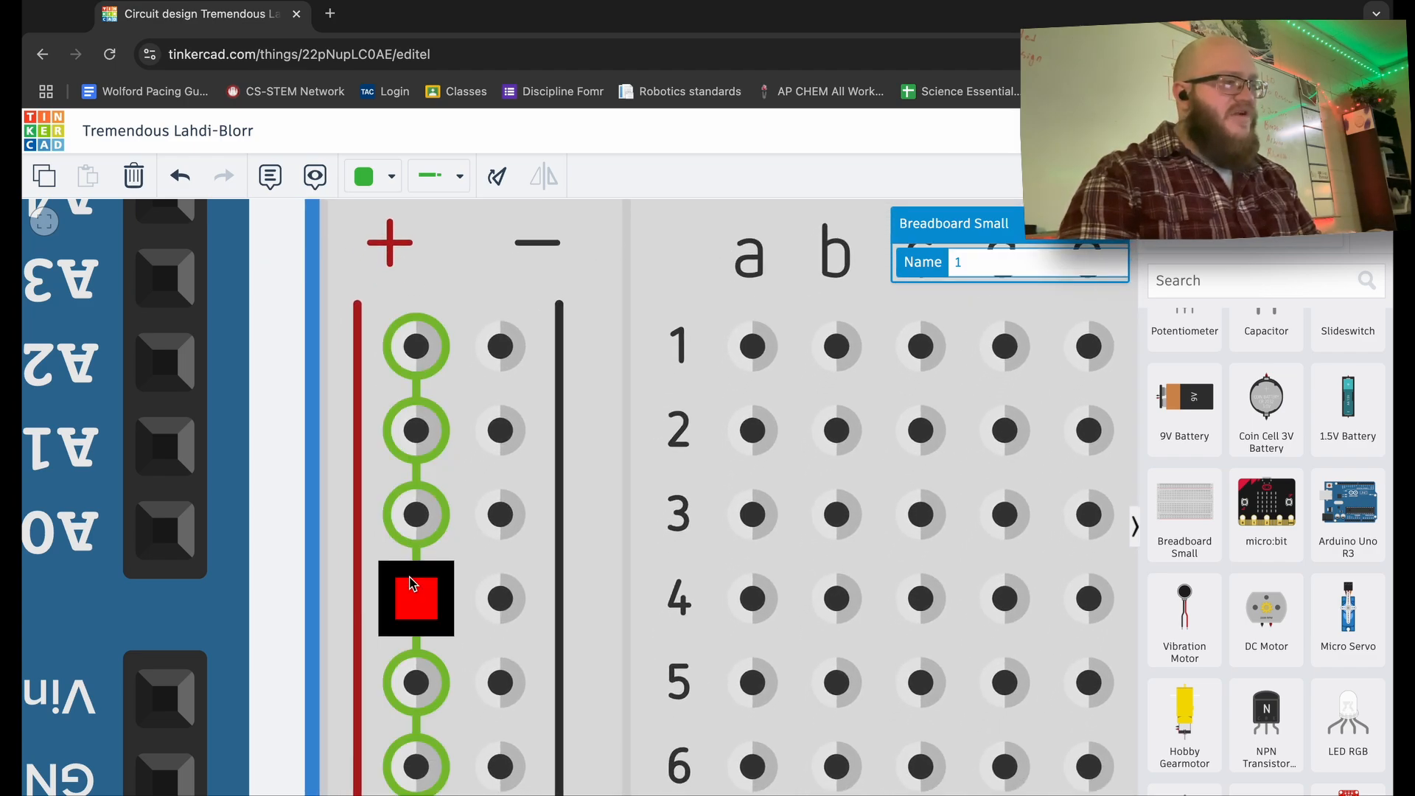
{"action": "scroll", "coordinate": [413, 594], "scroll_direction": "down", "scroll_amount": 3}
{"action": "scroll", "coordinate": [413, 586], "scroll_direction": "down", "scroll_amount": 3}
{"action": "scroll", "coordinate": [413, 586], "scroll_direction": "up", "scroll_amount": 2}
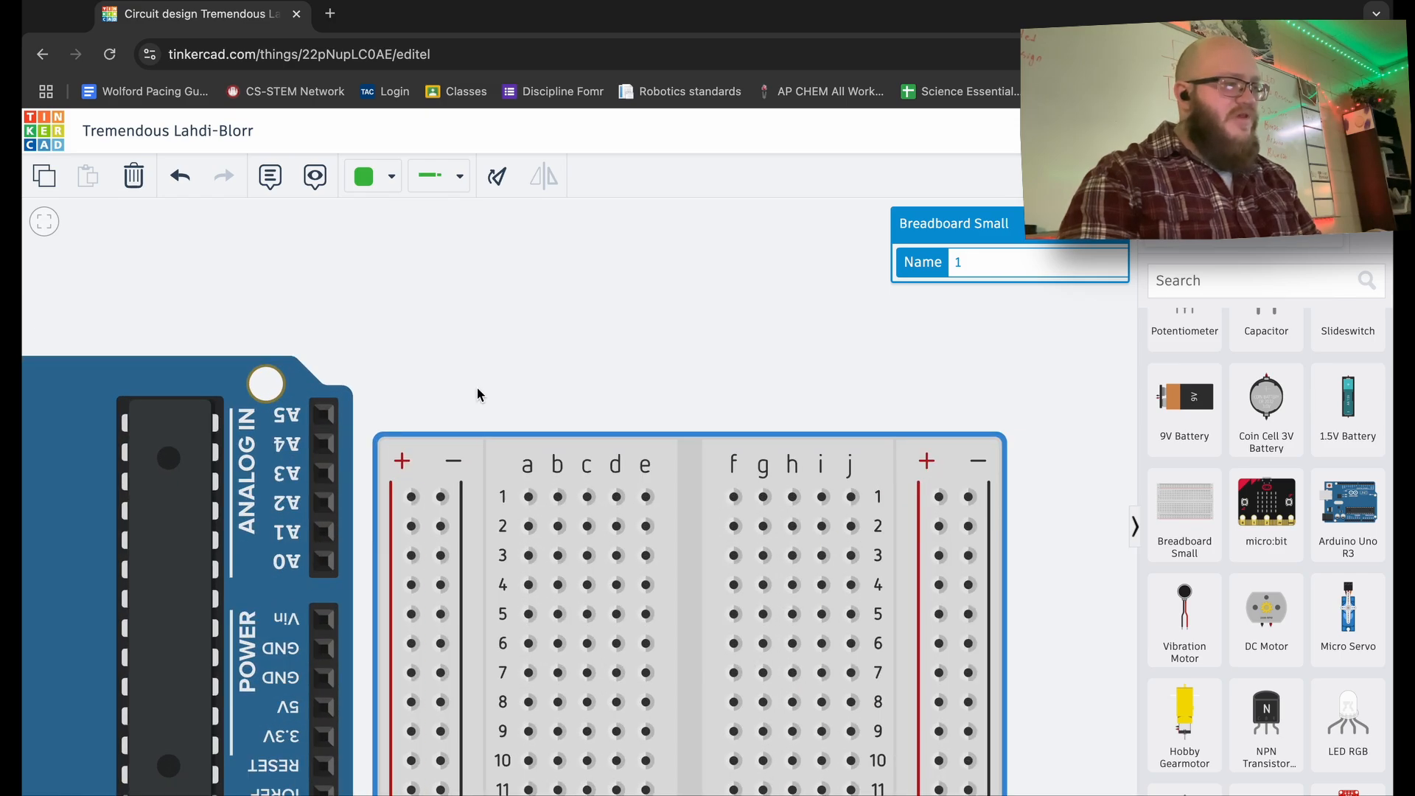
{"action": "scroll", "coordinate": [502, 344], "scroll_direction": "up", "scroll_amount": 1}
{"action": "left_click_drag", "start_coordinate": [501, 343], "coordinate": [563, 238]}
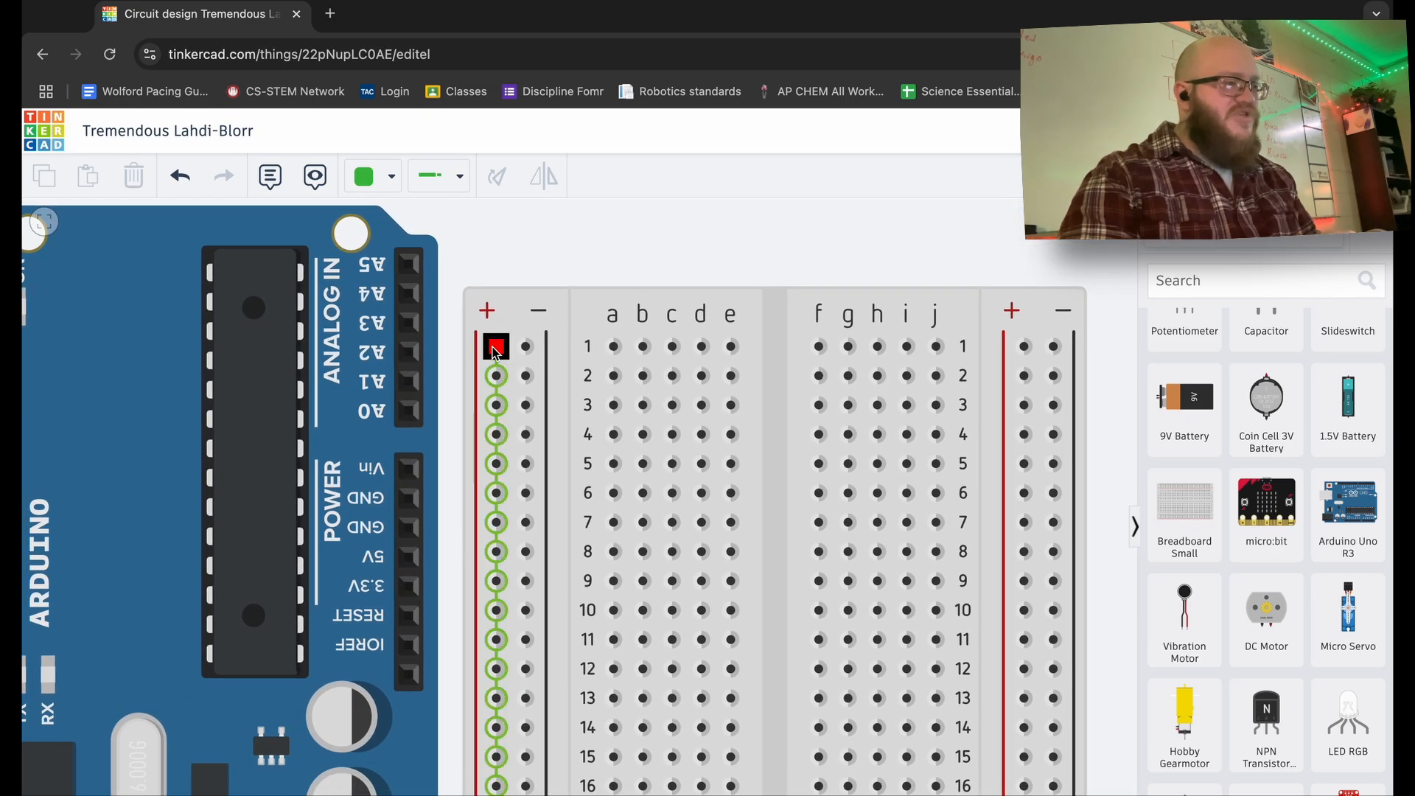
{"action": "left_click", "coordinate": [496, 405]}
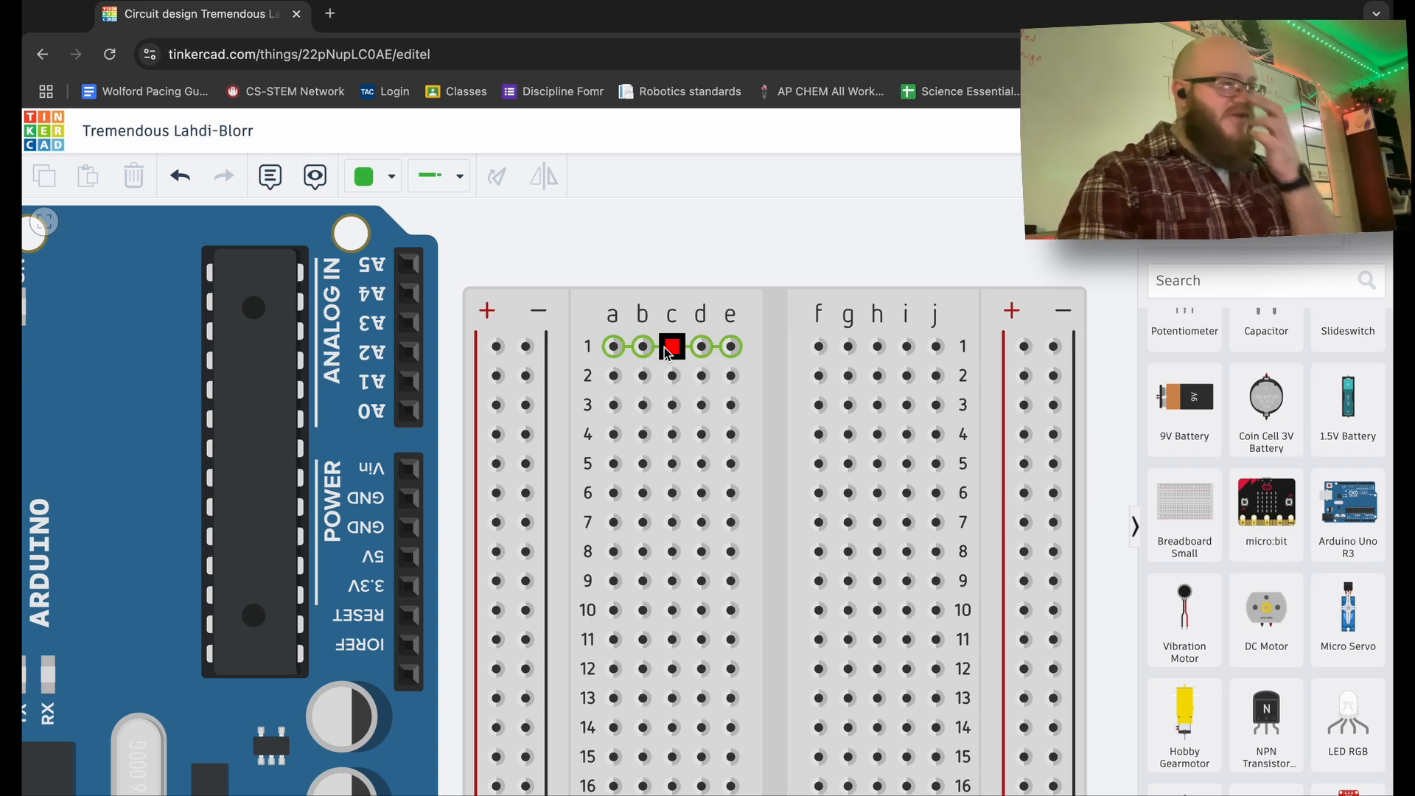
- Draw practice wires from a1 to the minus rail and a2 to the plus rail, then undo them
{"action": "left_click", "coordinate": [616, 348]}
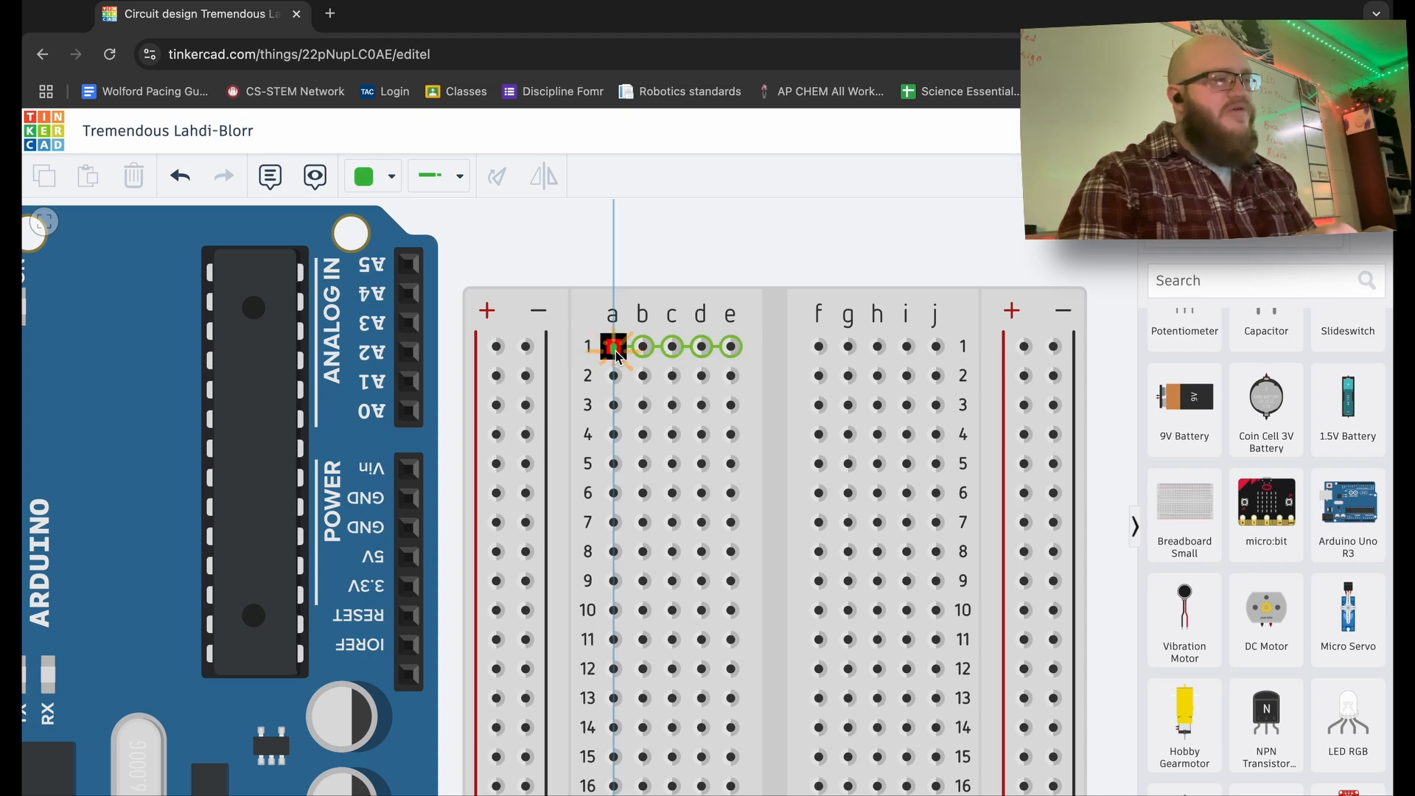
{"action": "left_click", "coordinate": [530, 350]}
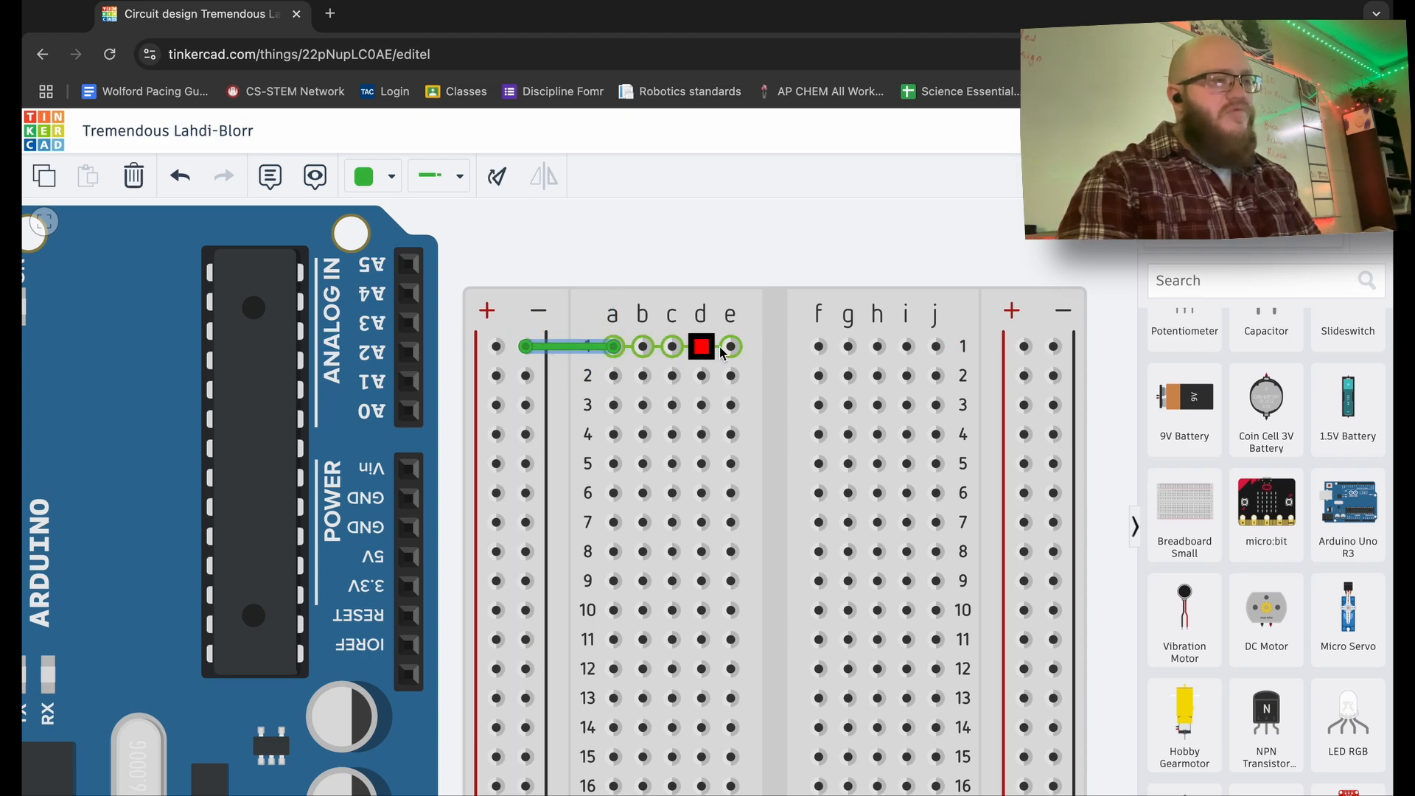
{"action": "left_click", "coordinate": [614, 376]}
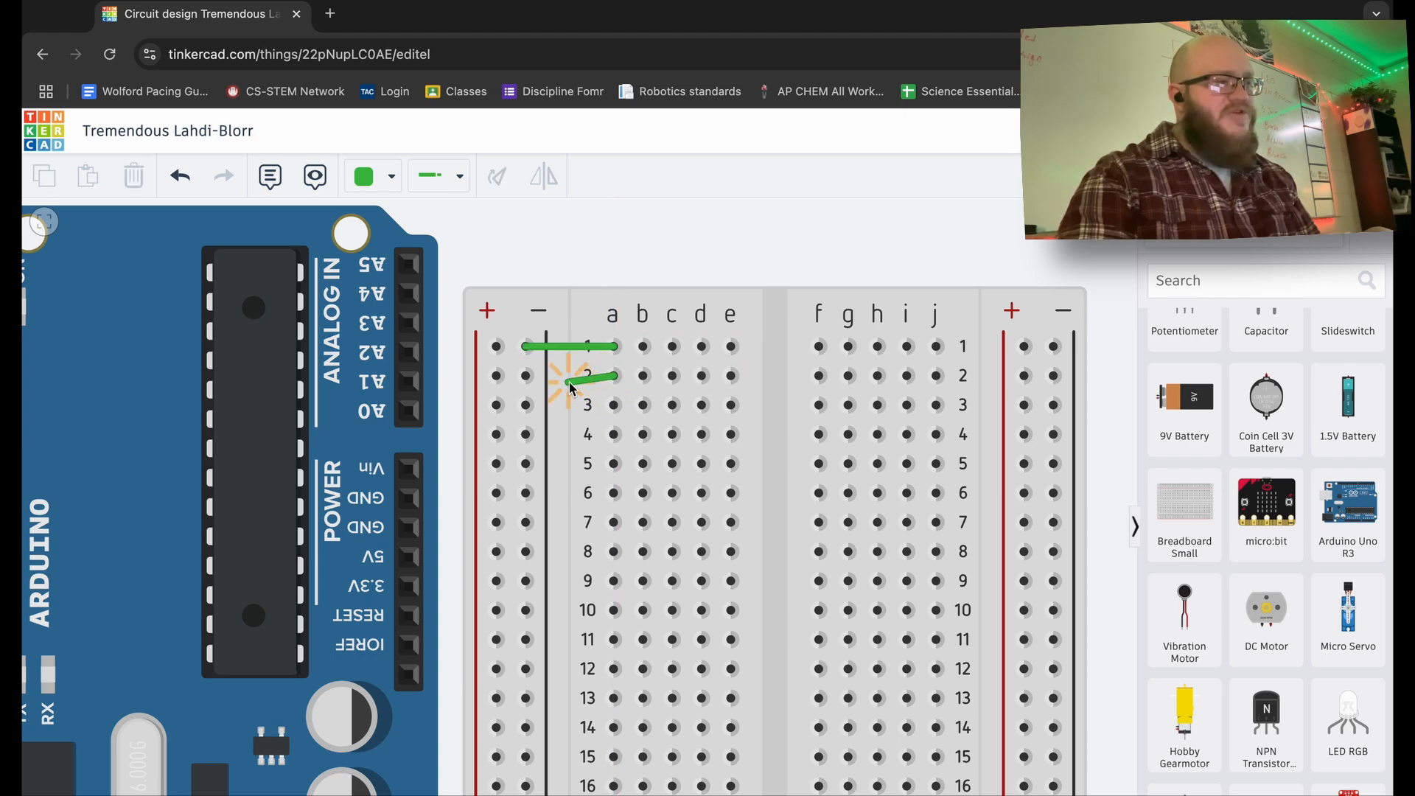
{"action": "left_click", "coordinate": [499, 377]}
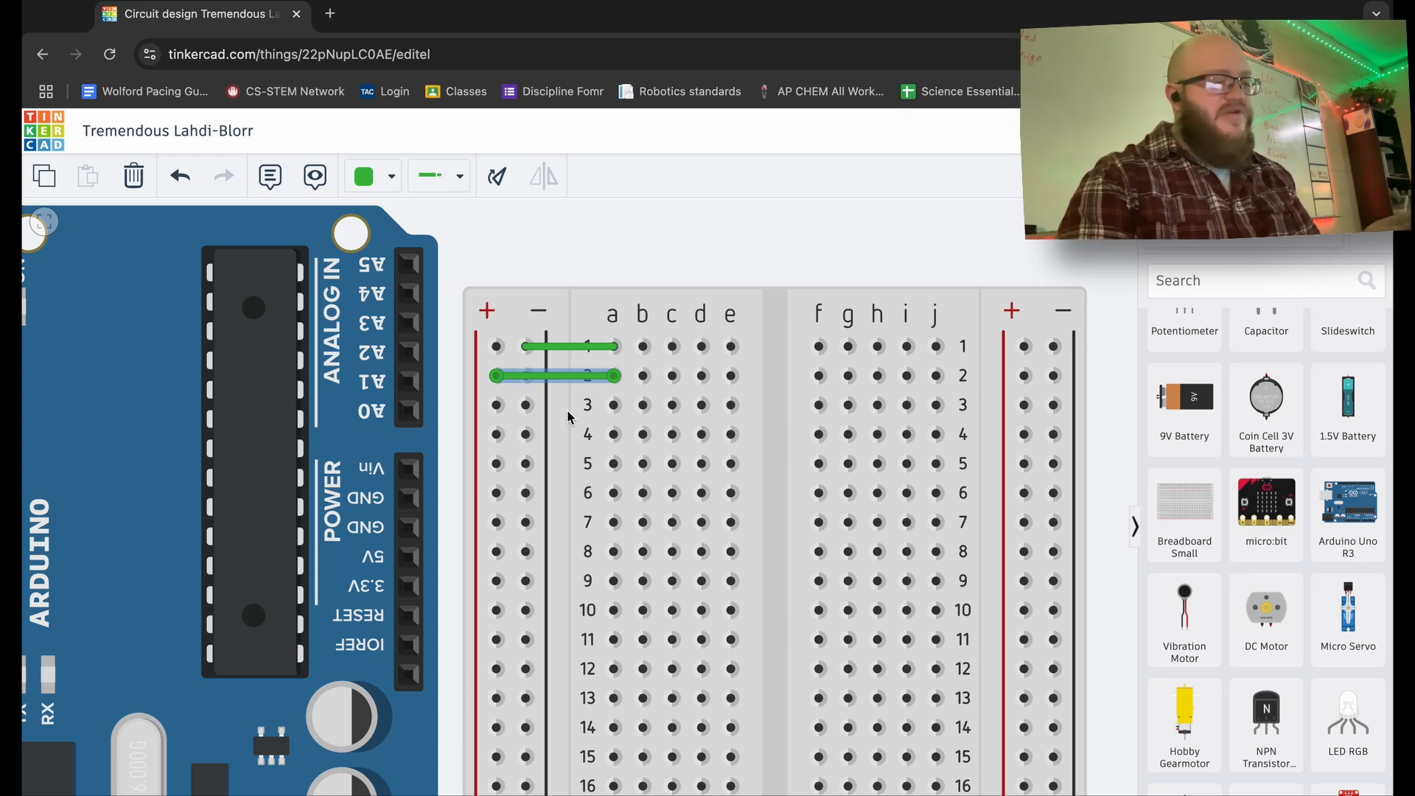
{"action": "key", "text": "ctrl+z"}
{"action": "key", "text": "ctrl+z"}
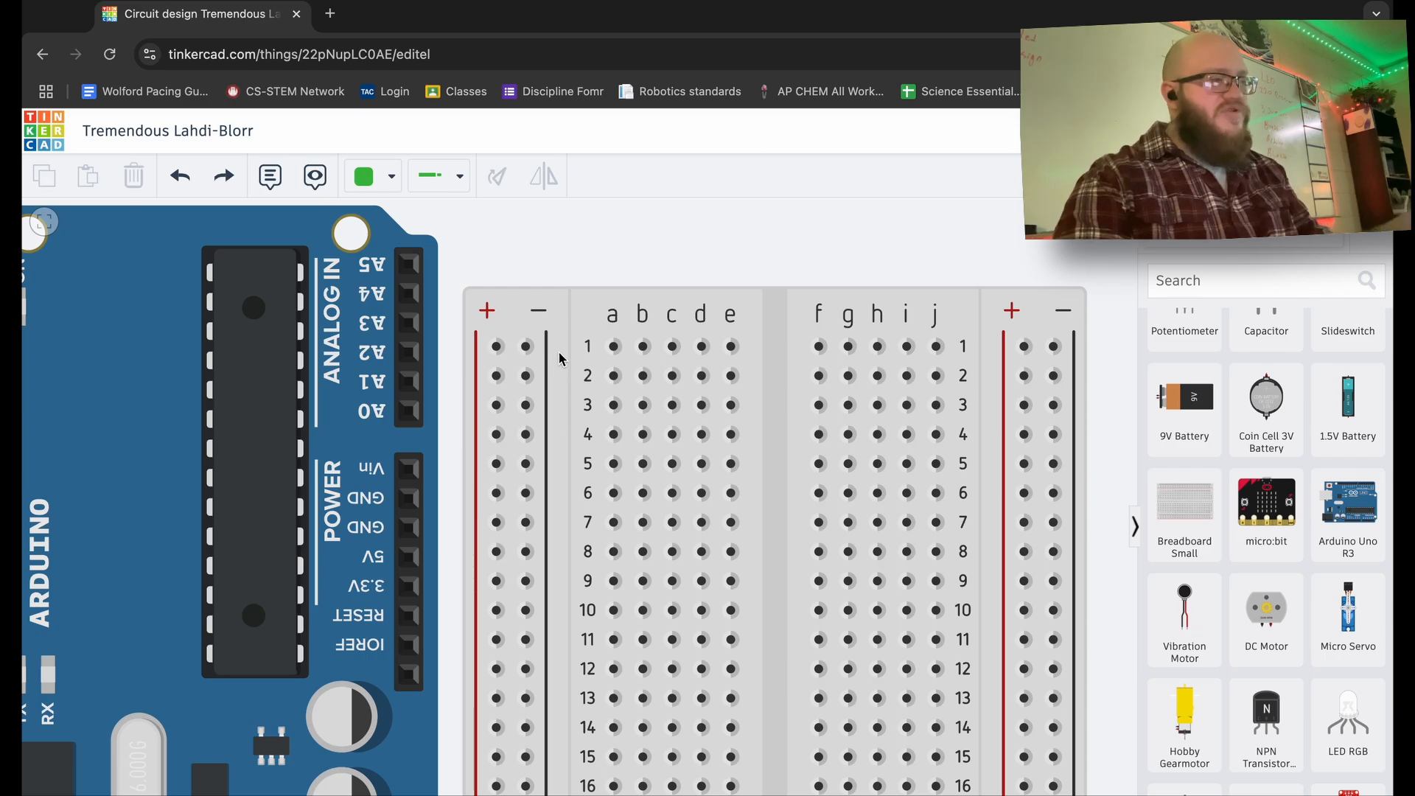
- Connect a wire from the Arduino's GND pin to the breadboard's minus rail hole in row 7
{"action": "scroll", "coordinate": [602, 249], "scroll_direction": "down", "scroll_amount": 10}
{"action": "scroll", "coordinate": [601, 249], "scroll_direction": "up", "scroll_amount": 8}
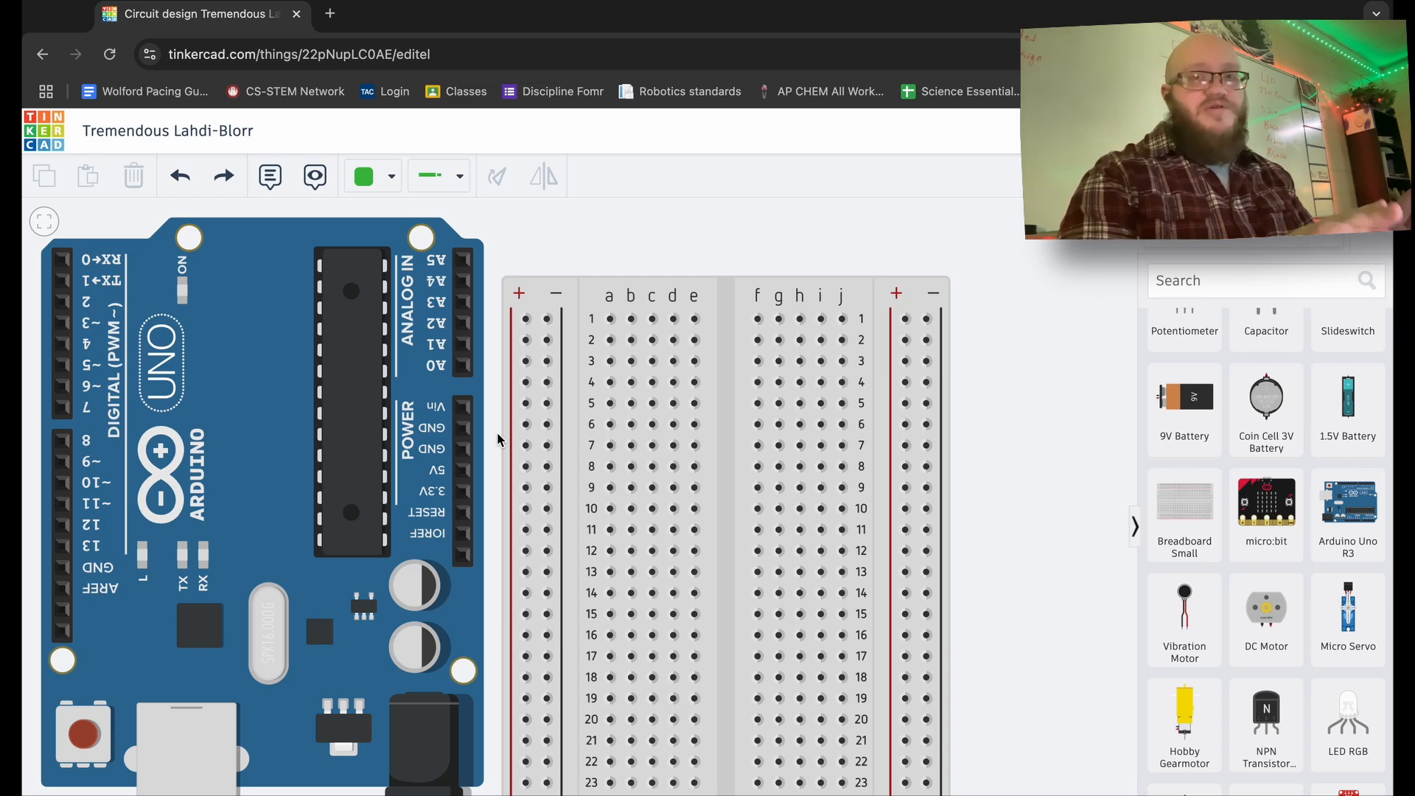
{"action": "left_click_drag", "start_coordinate": [492, 458], "coordinate": [530, 435]}
{"action": "scroll", "coordinate": [531, 433], "scroll_direction": "down", "scroll_amount": 5}
{"action": "scroll", "coordinate": [530, 434], "scroll_direction": "up", "scroll_amount": 10}
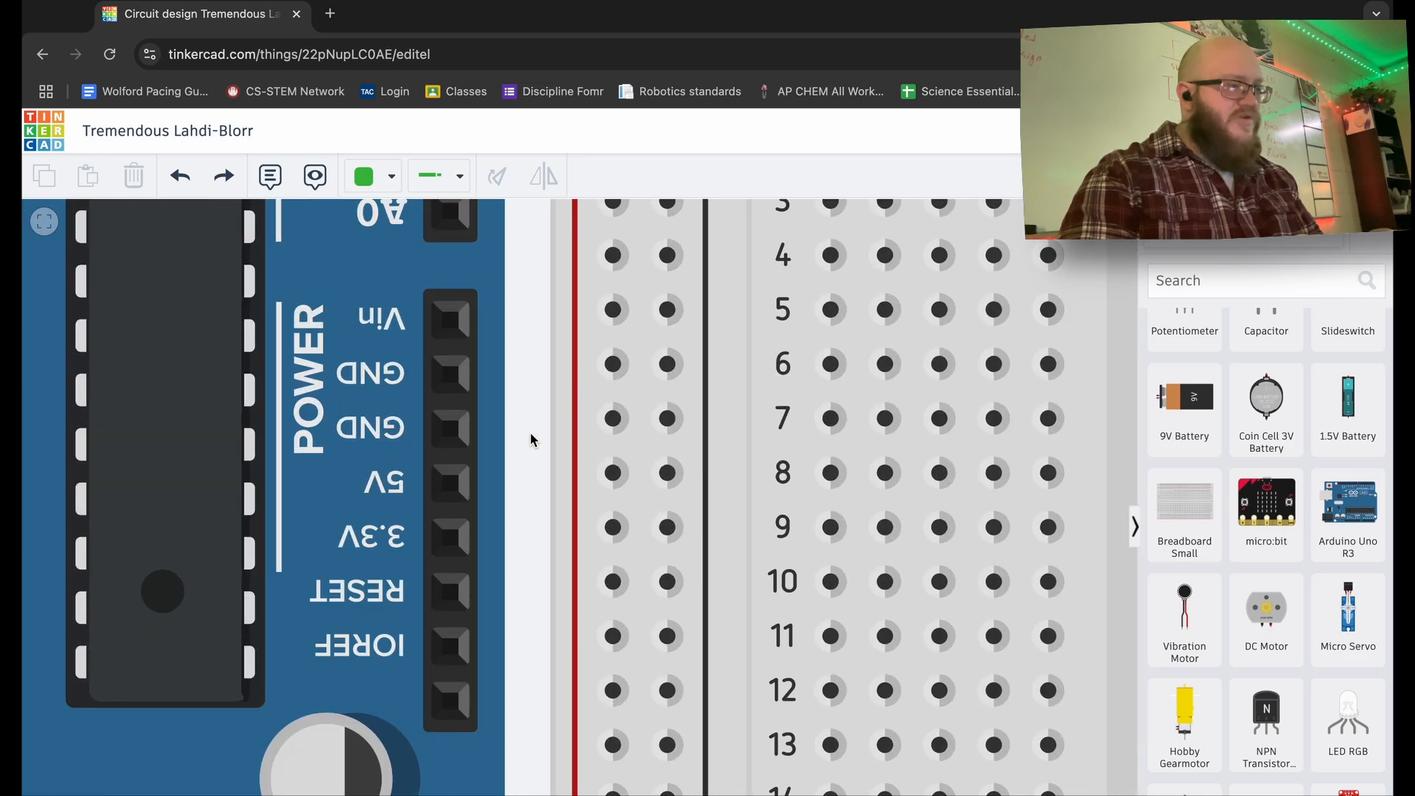
{"action": "left_click", "coordinate": [466, 447]}
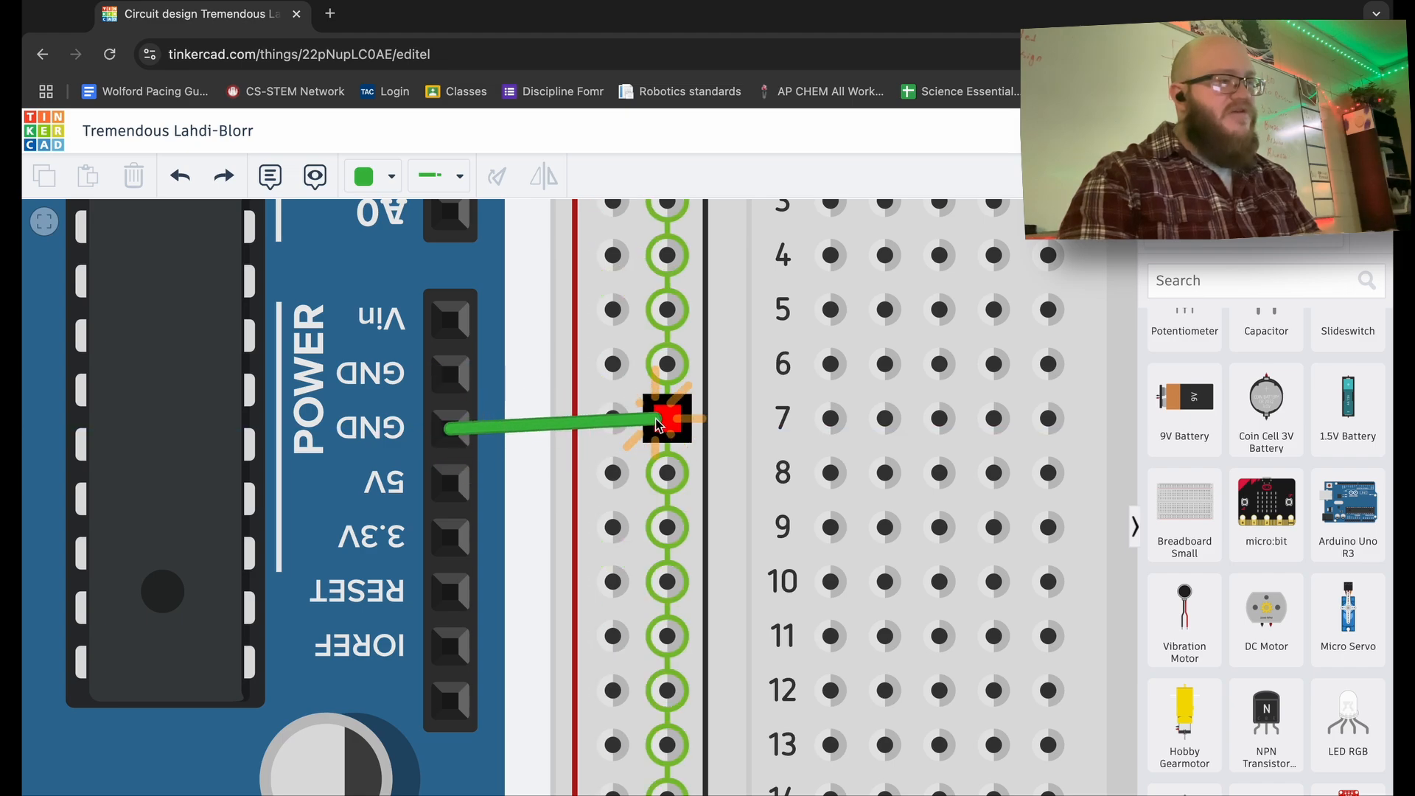
{"action": "left_click", "coordinate": [669, 420]}
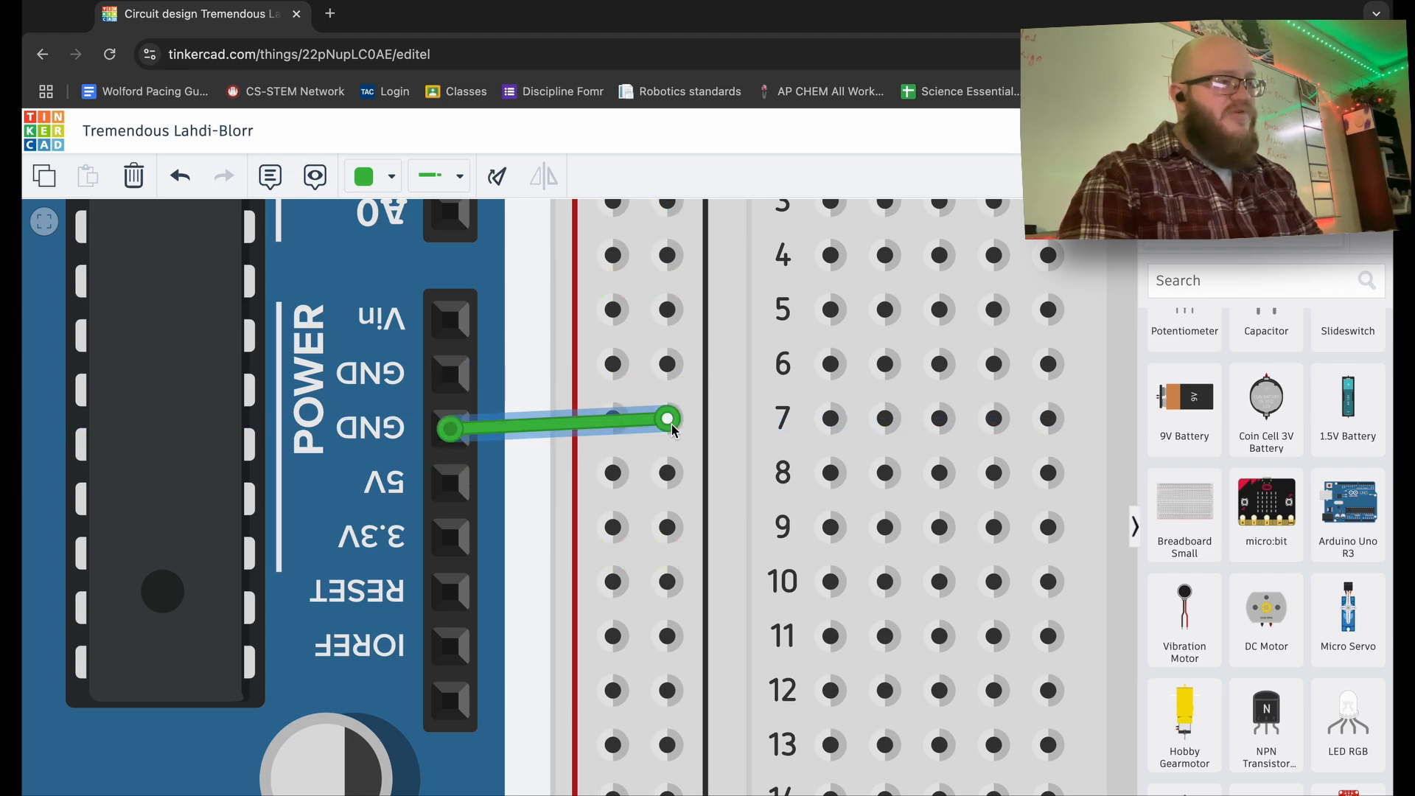
{"action": "scroll", "coordinate": [666, 471], "scroll_direction": "up", "scroll_amount": 3}
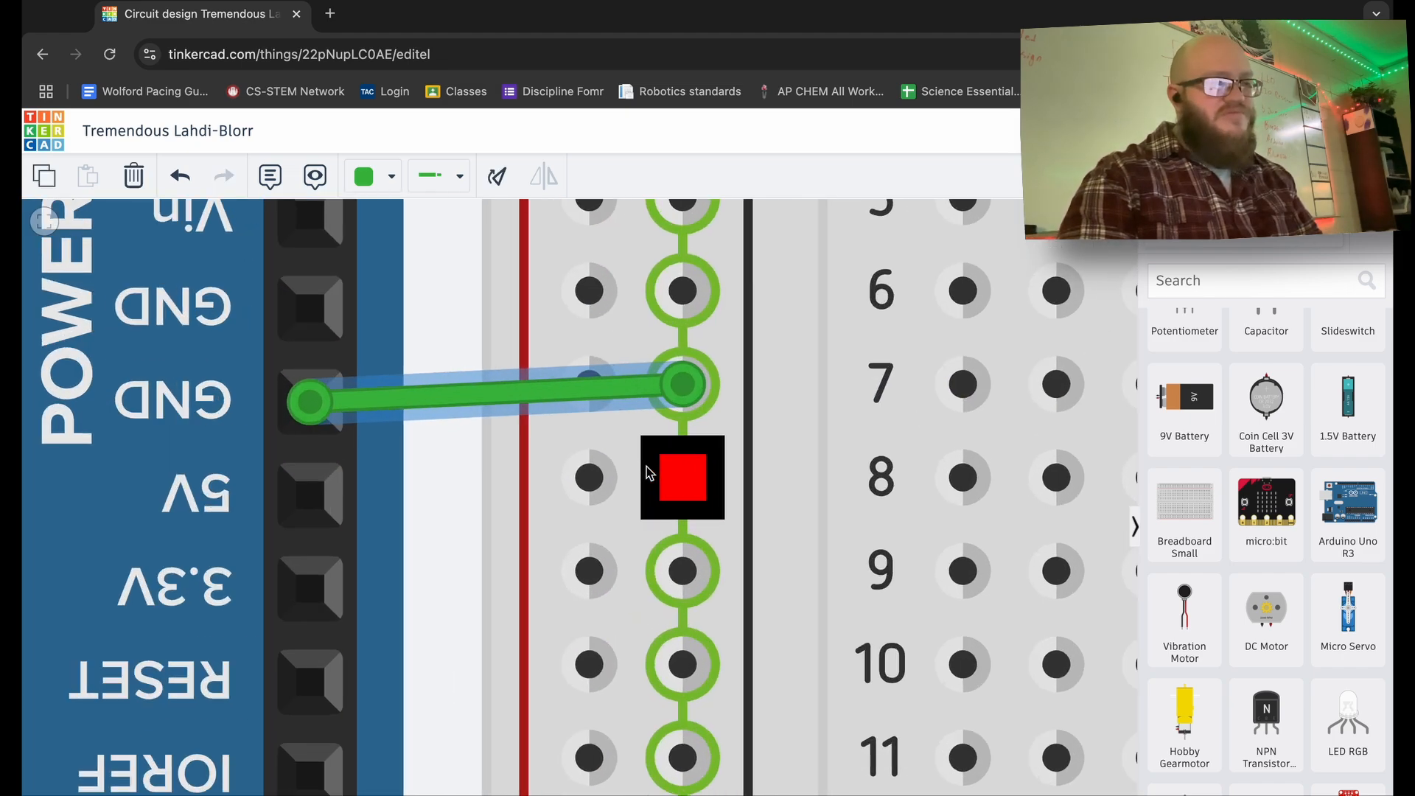
{"action": "scroll", "coordinate": [649, 472], "scroll_direction": "down", "scroll_amount": 5}
{"action": "scroll", "coordinate": [649, 473], "scroll_direction": "down", "scroll_amount": 4}
{"action": "scroll", "coordinate": [648, 472], "scroll_direction": "up", "scroll_amount": 3}
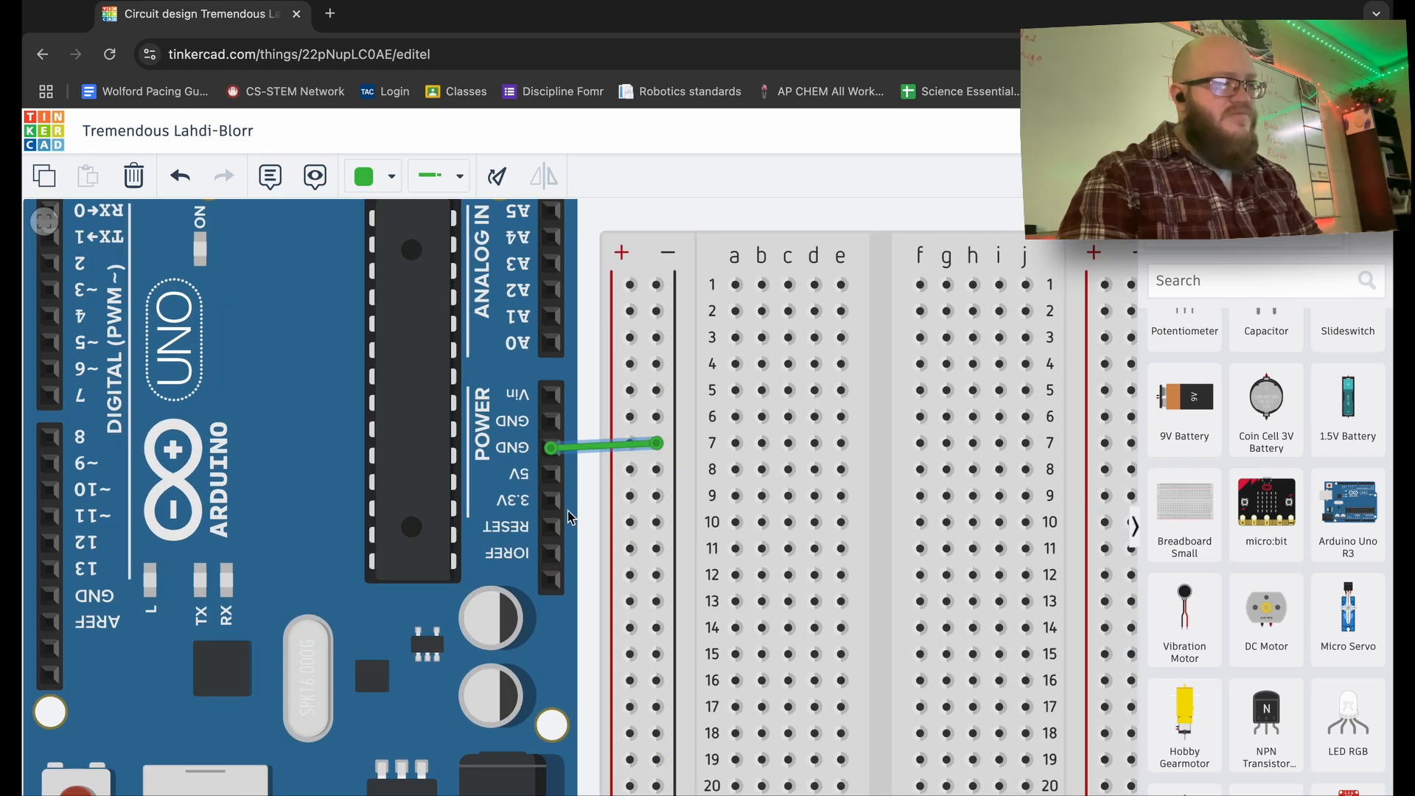
- Run a wire from the Arduino's 5V pin to the breadboard's plus rail hole in row 8
{"action": "left_click", "coordinate": [558, 639]}
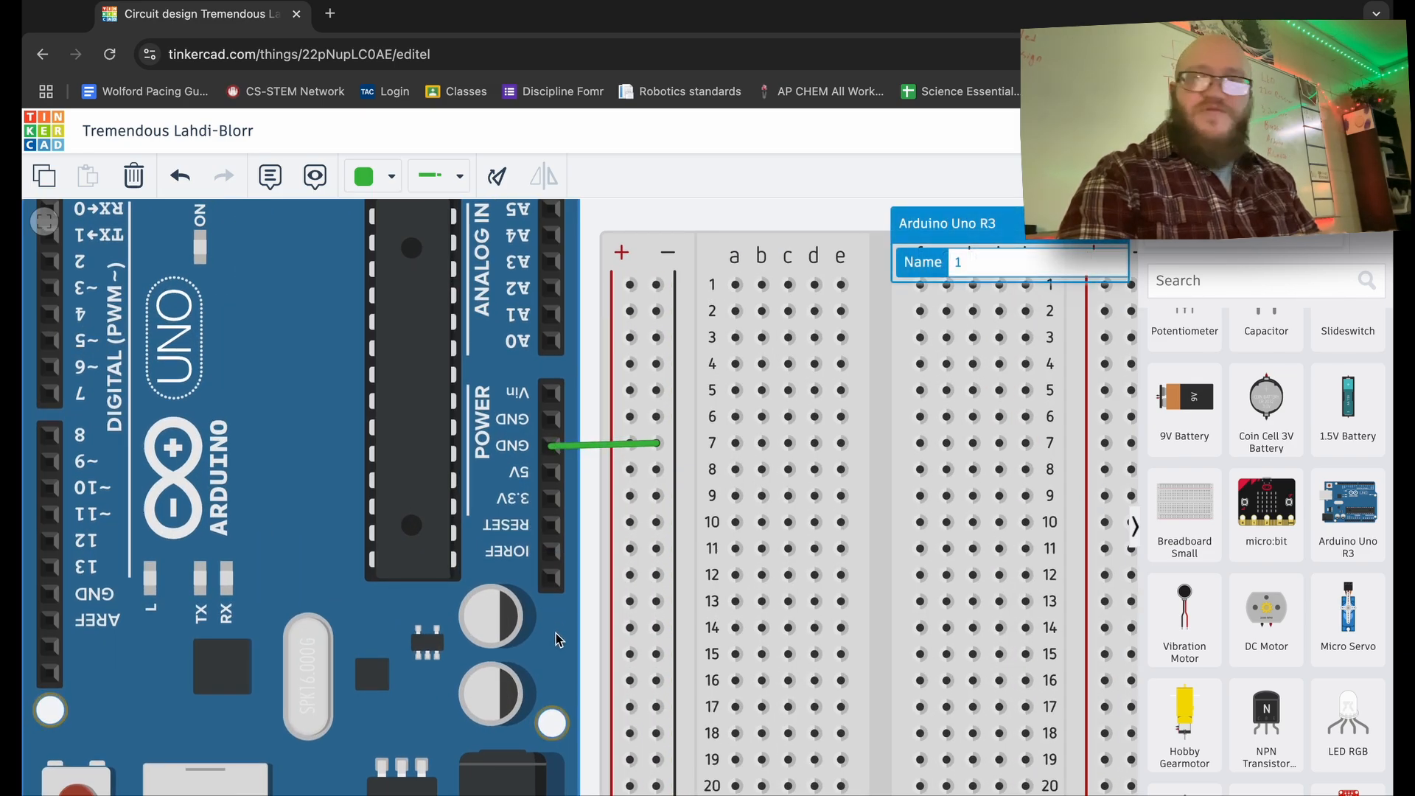
{"action": "left_click", "coordinate": [551, 476]}
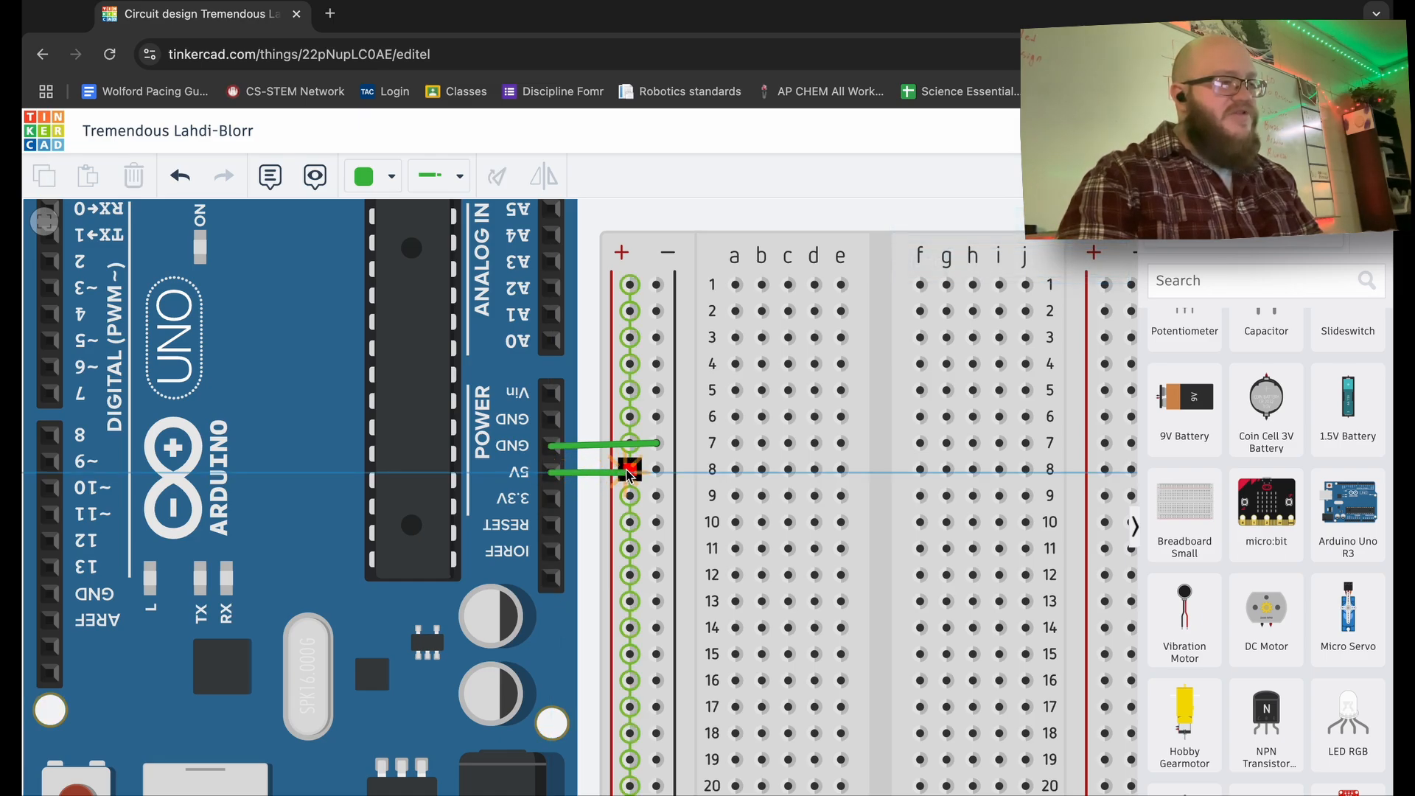
{"action": "left_click", "coordinate": [629, 470]}
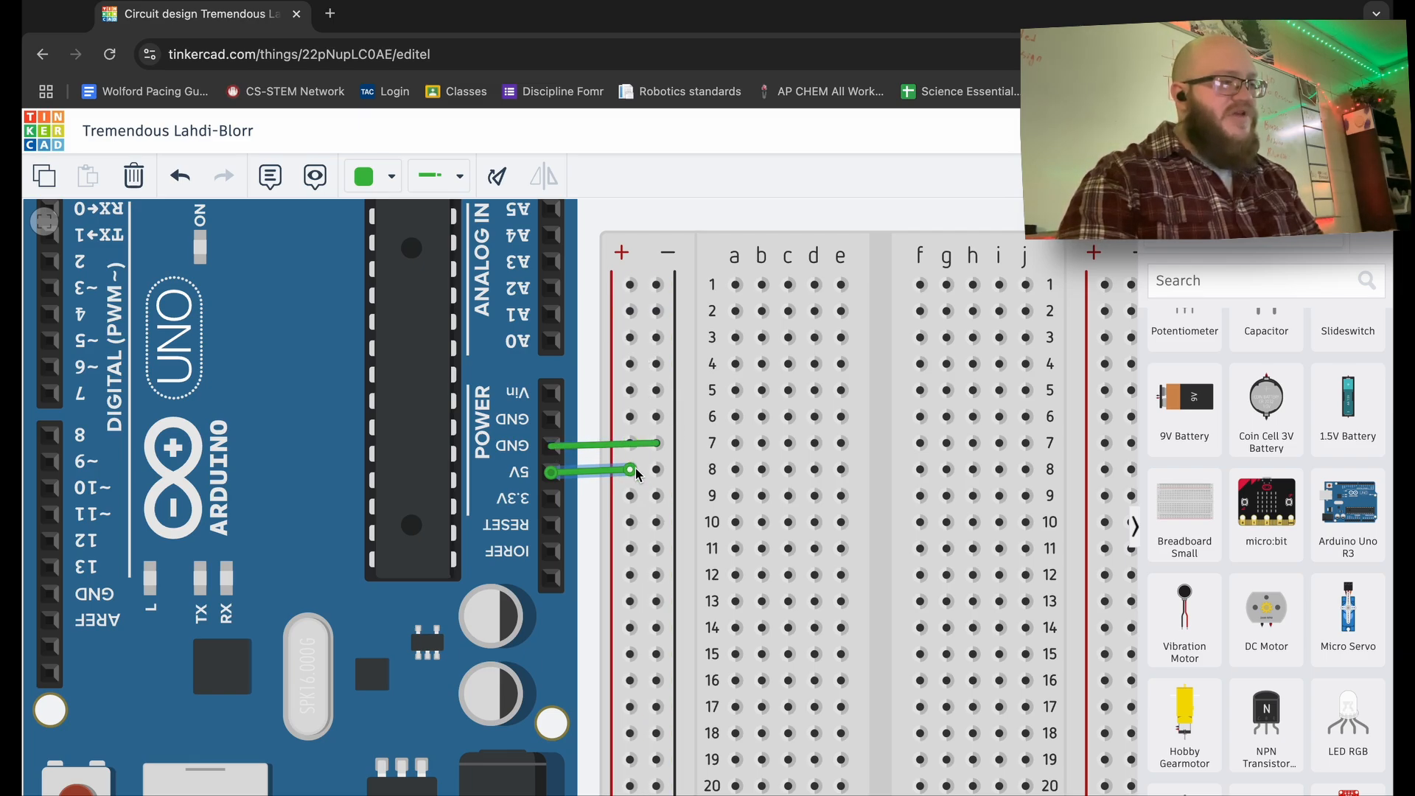
{"action": "scroll", "coordinate": [1246, 451], "scroll_direction": "up", "scroll_amount": 3}
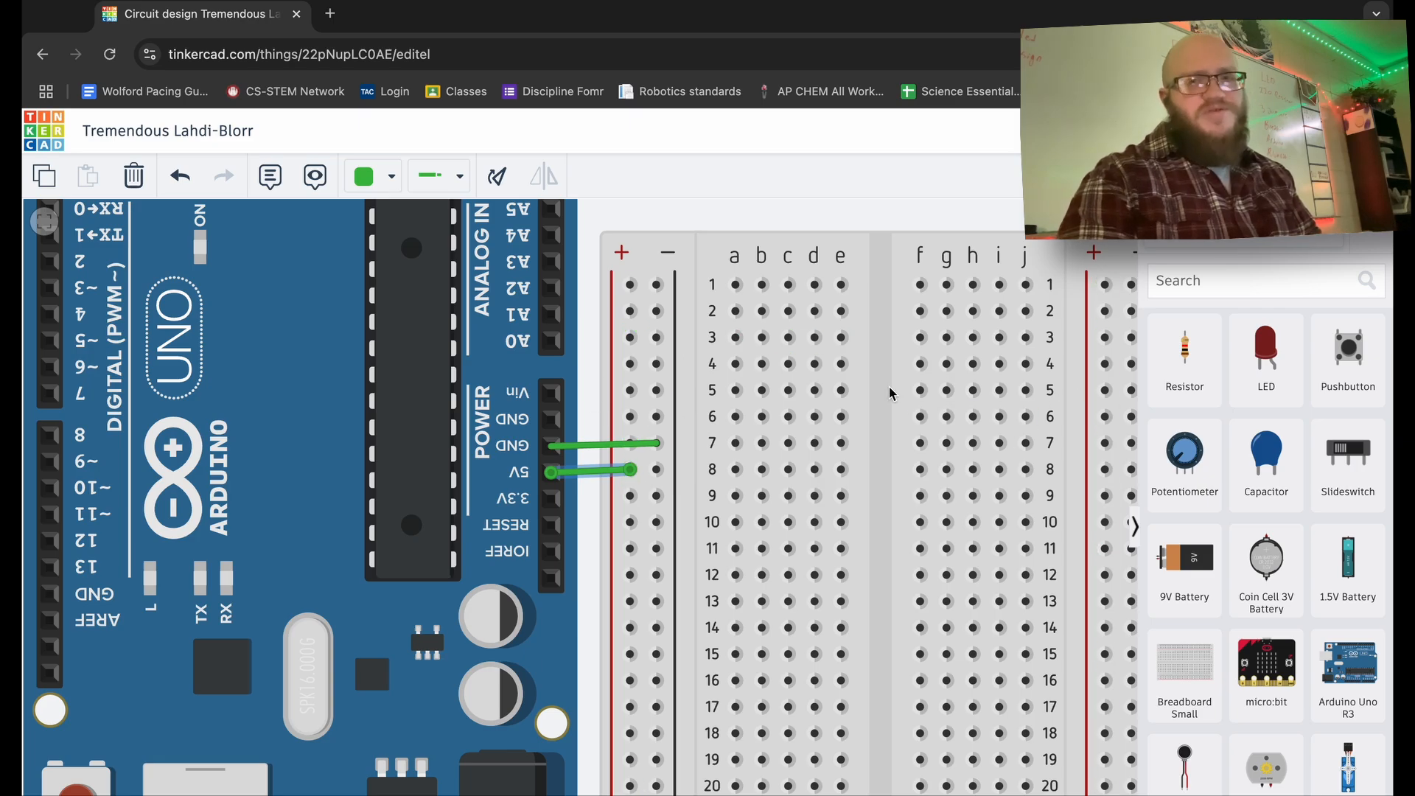
- Recolour the GND wire black via the Wire color list
{"action": "scroll", "coordinate": [598, 446], "scroll_direction": "up", "scroll_amount": 5}
{"action": "left_click", "coordinate": [599, 447]}
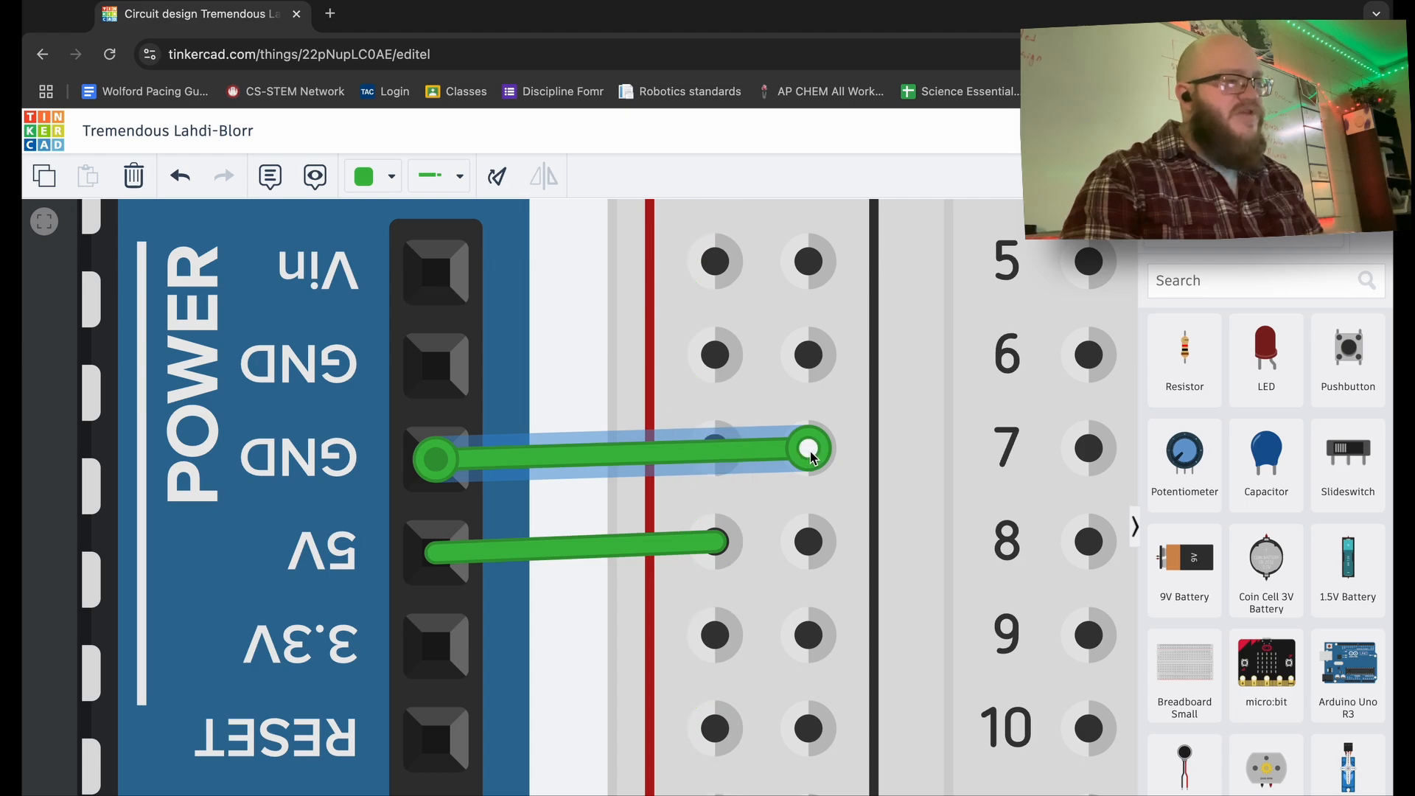
{"action": "left_click", "coordinate": [568, 555]}
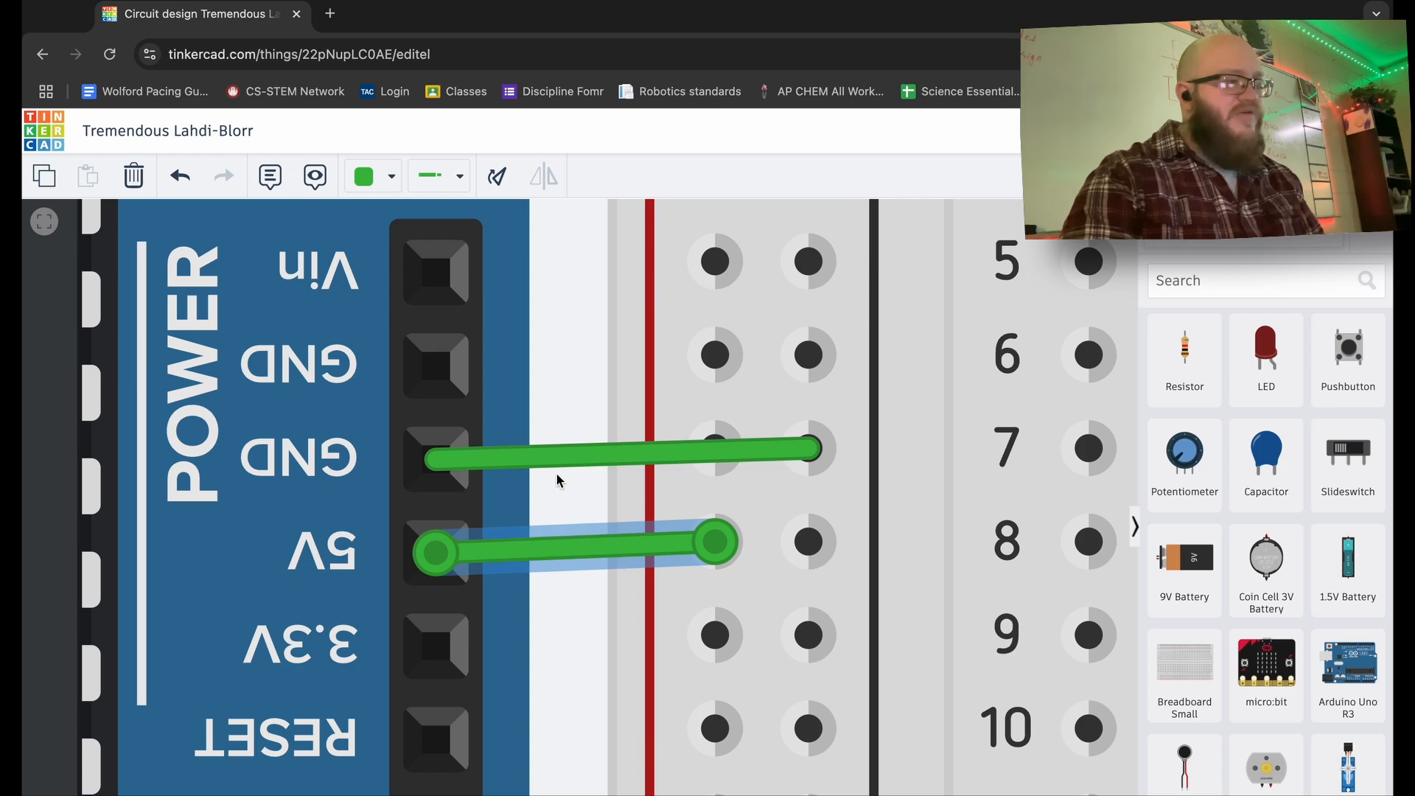
{"action": "left_click", "coordinate": [575, 459]}
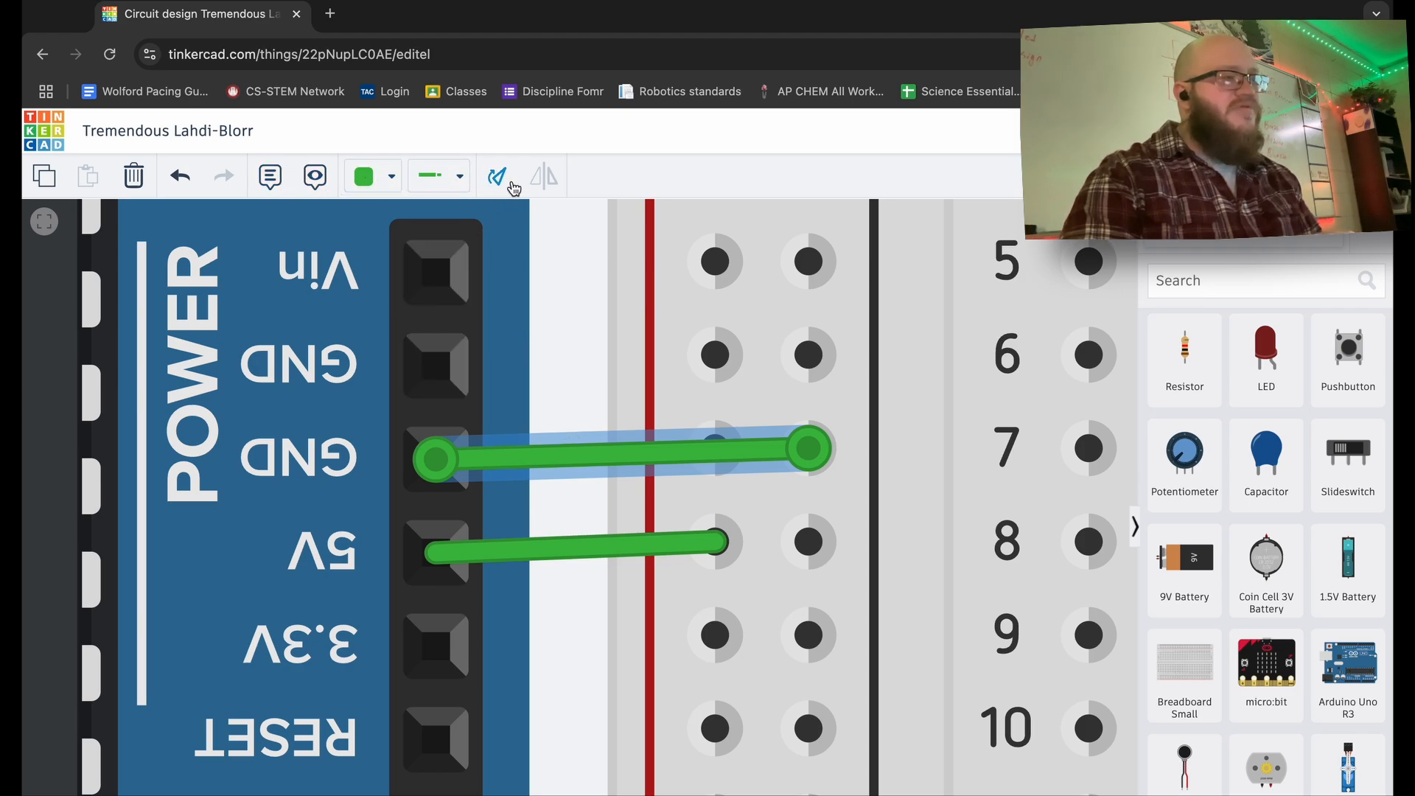
{"action": "left_click", "coordinate": [381, 181]}
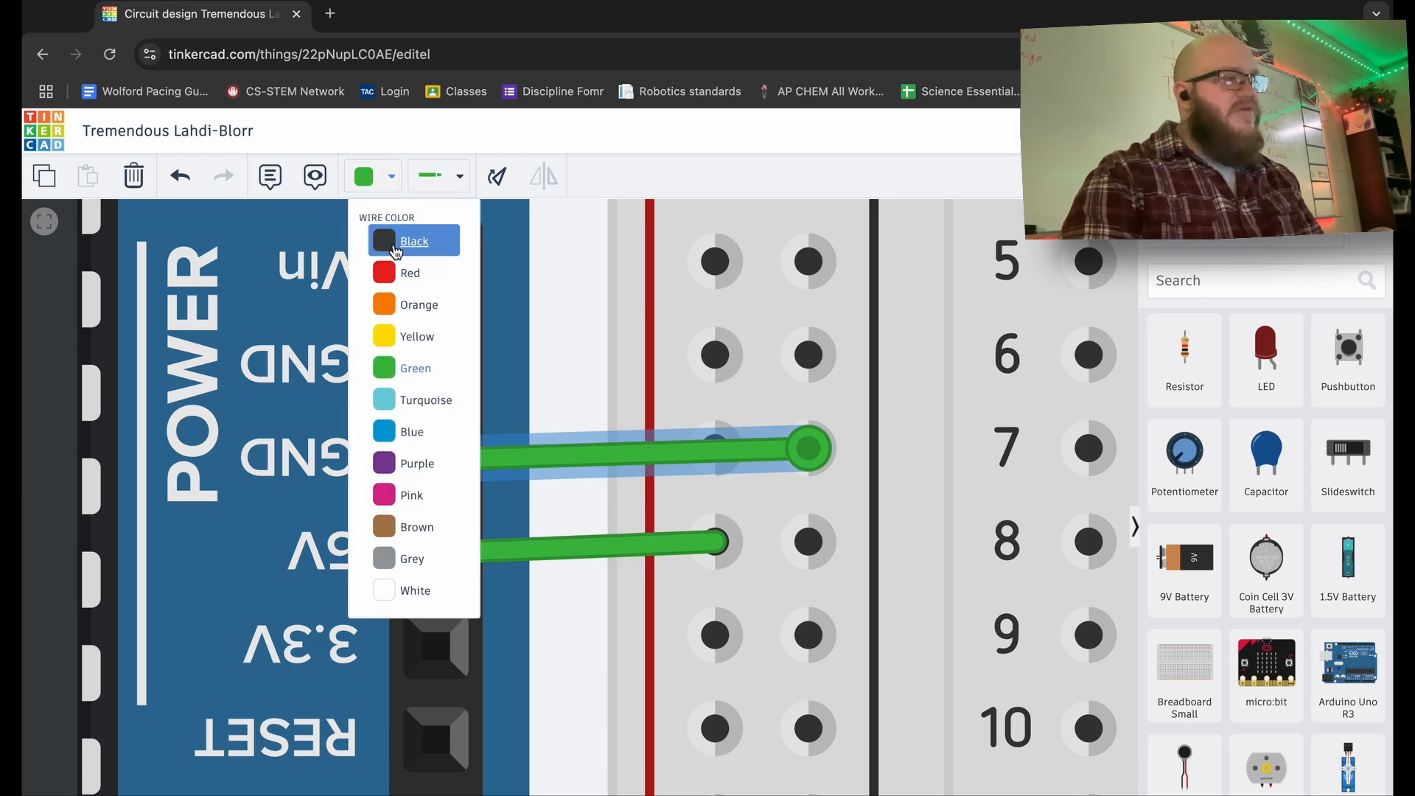
{"action": "left_click", "coordinate": [387, 241]}
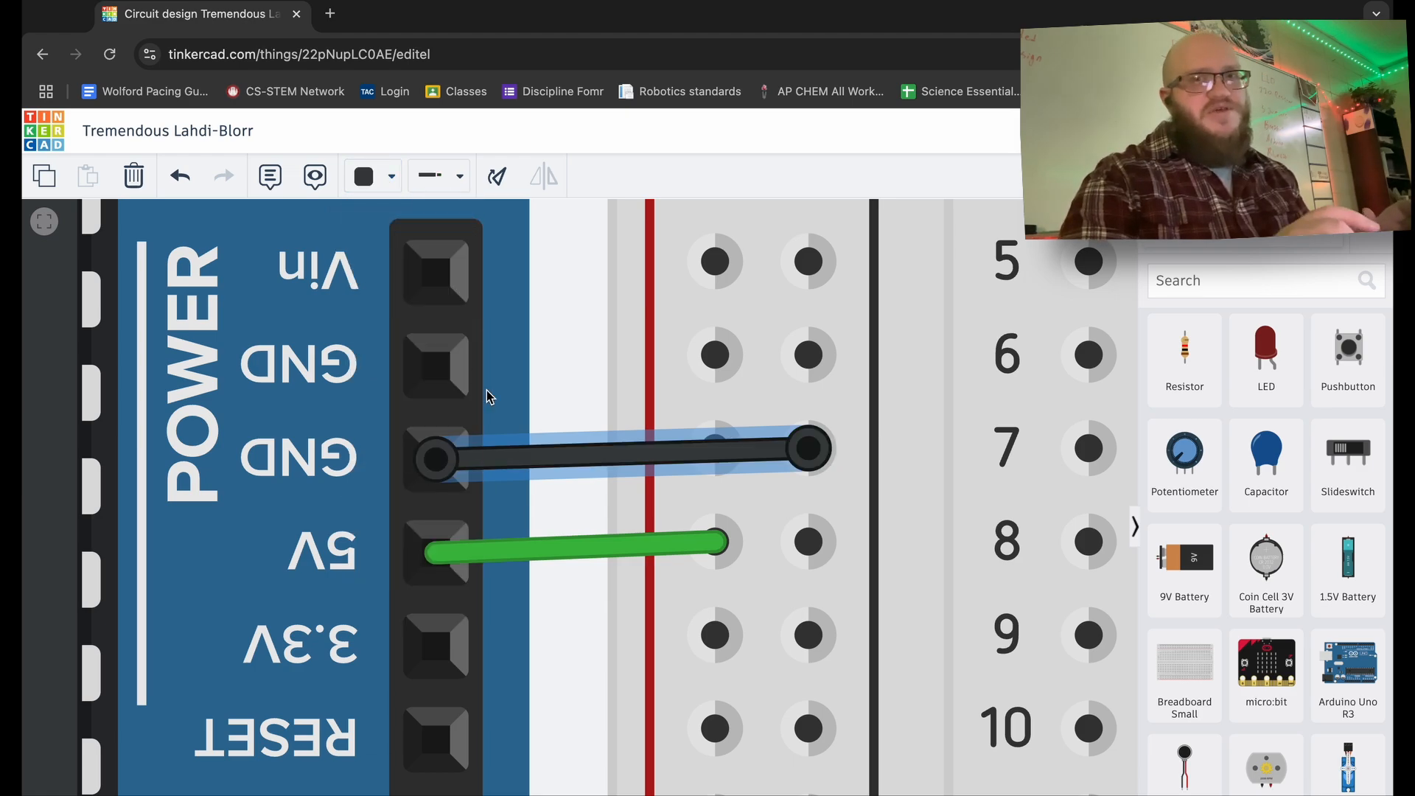
- Recolour the 5V wire red
{"action": "left_click", "coordinate": [536, 544]}
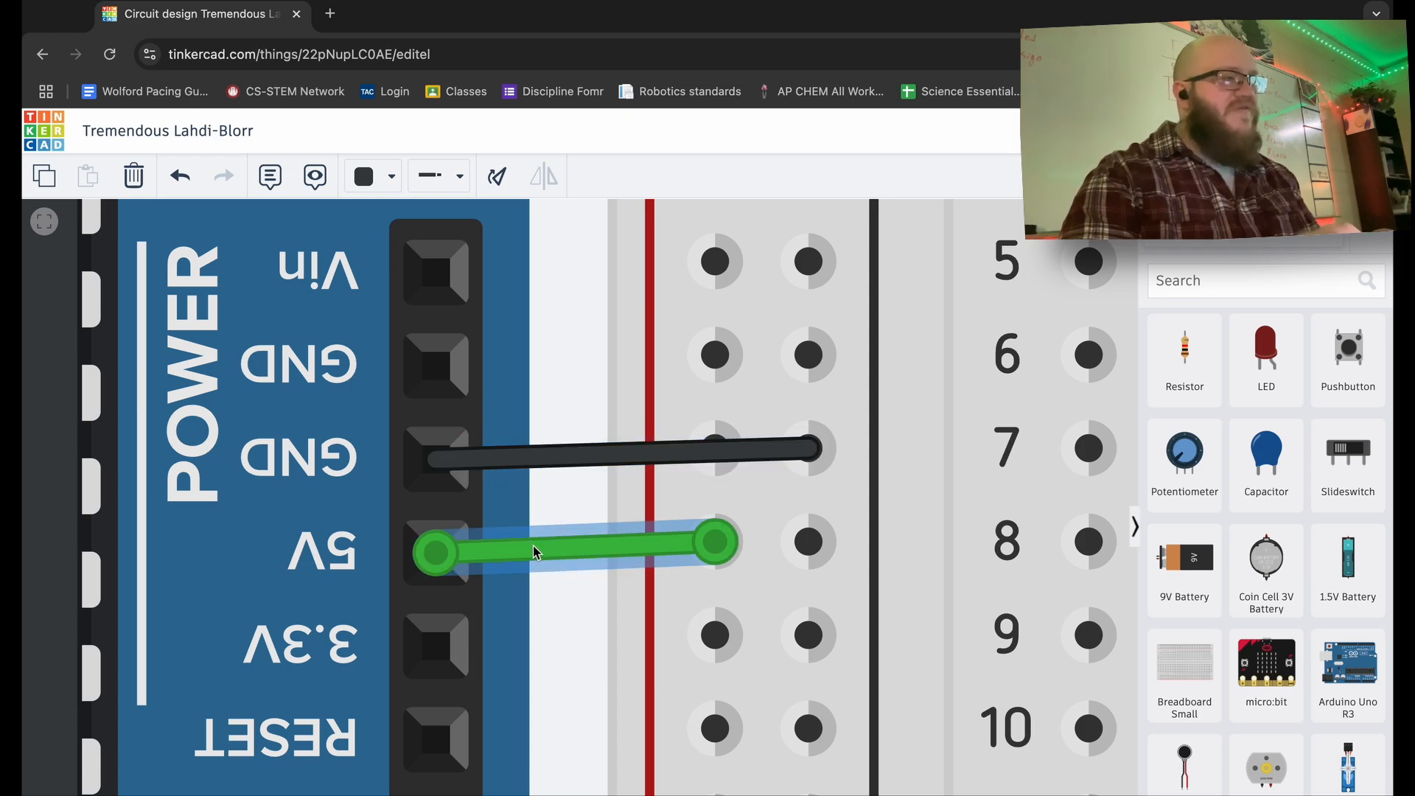
{"action": "left_click", "coordinate": [384, 178]}
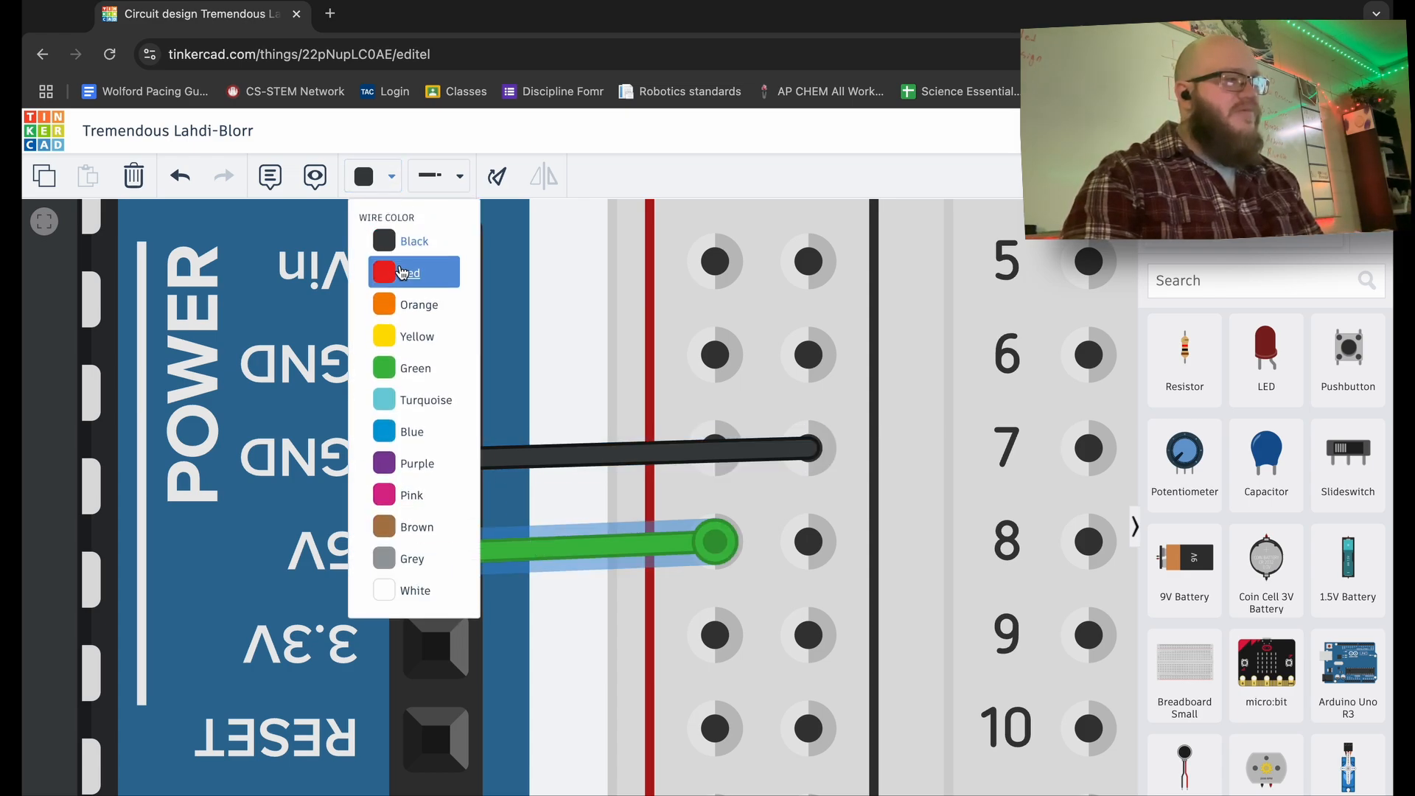
{"action": "left_click", "coordinate": [409, 274]}
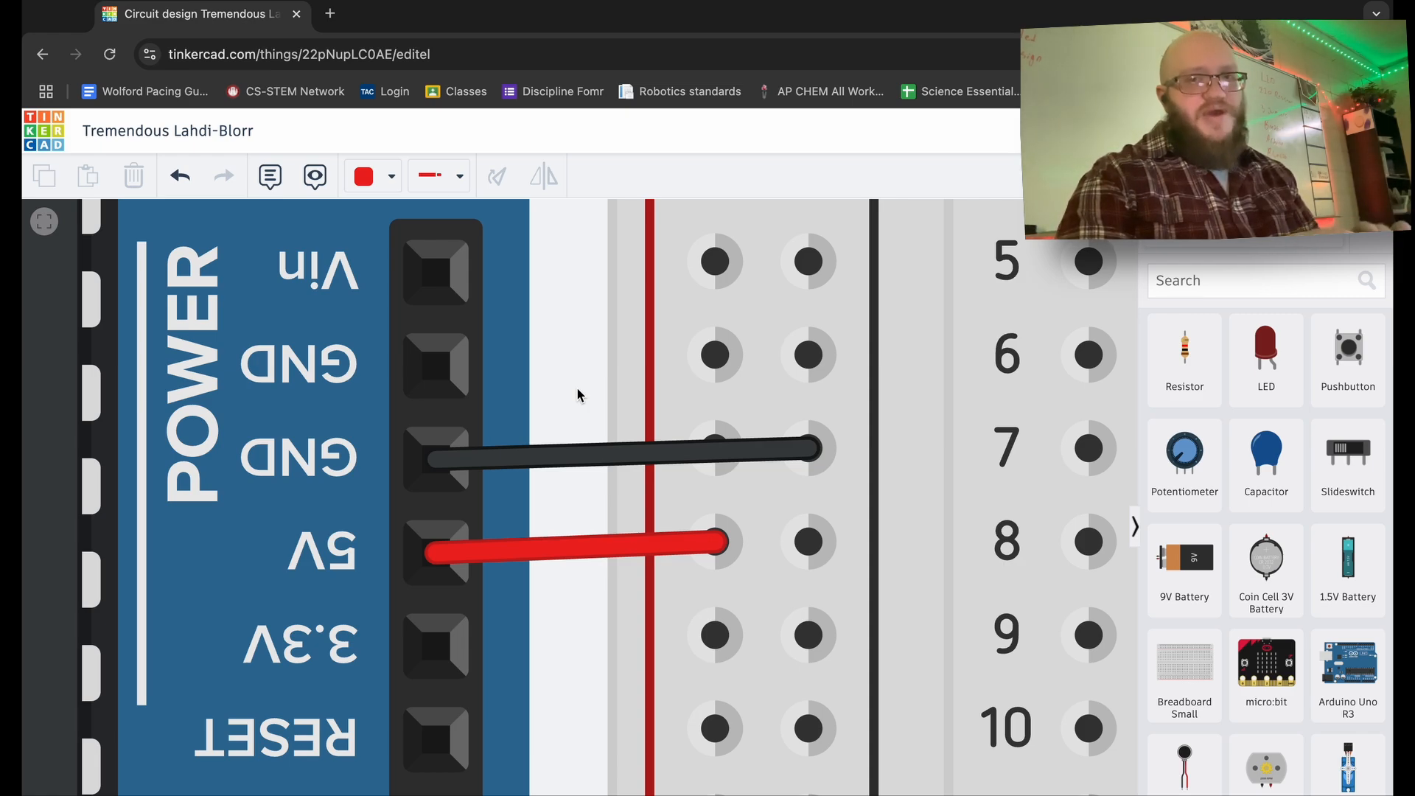
- Set the wire colour to black and draw a wire from the row 4 minus rail to hole a4
{"action": "scroll", "coordinate": [577, 394], "scroll_direction": "down", "scroll_amount": 5}
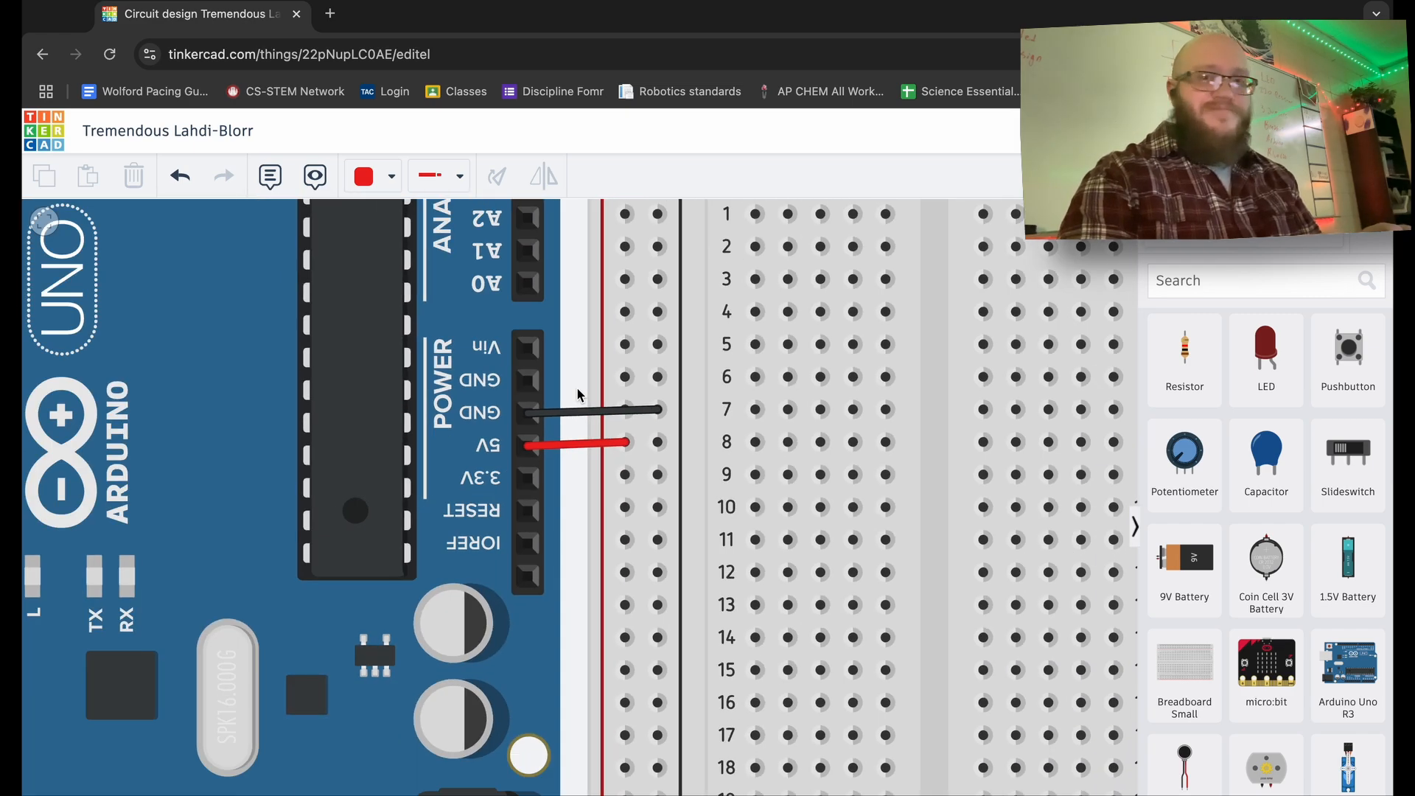
{"action": "scroll", "coordinate": [555, 383], "scroll_direction": "down", "scroll_amount": 3}
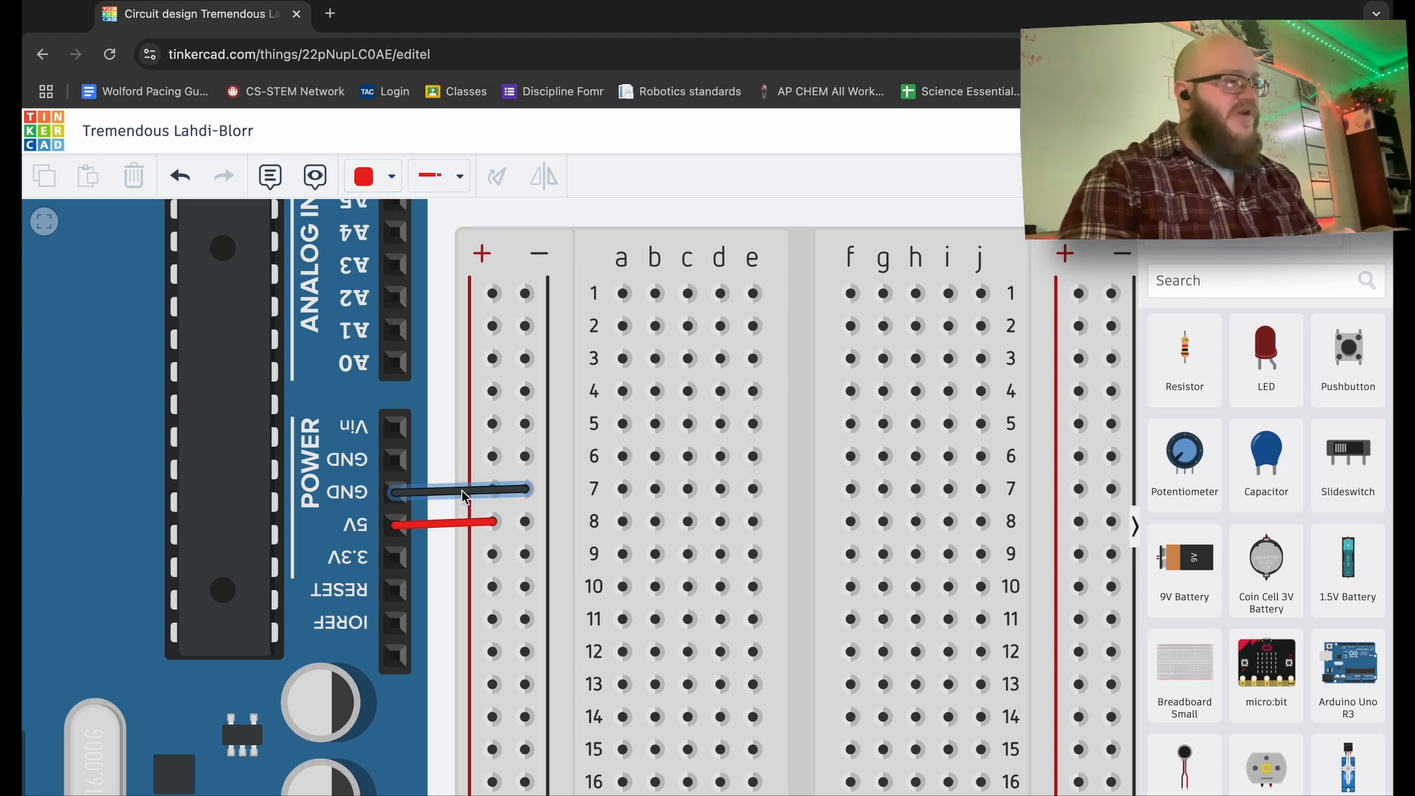
{"action": "left_click", "coordinate": [378, 184]}
{"action": "left_click", "coordinate": [400, 236]}
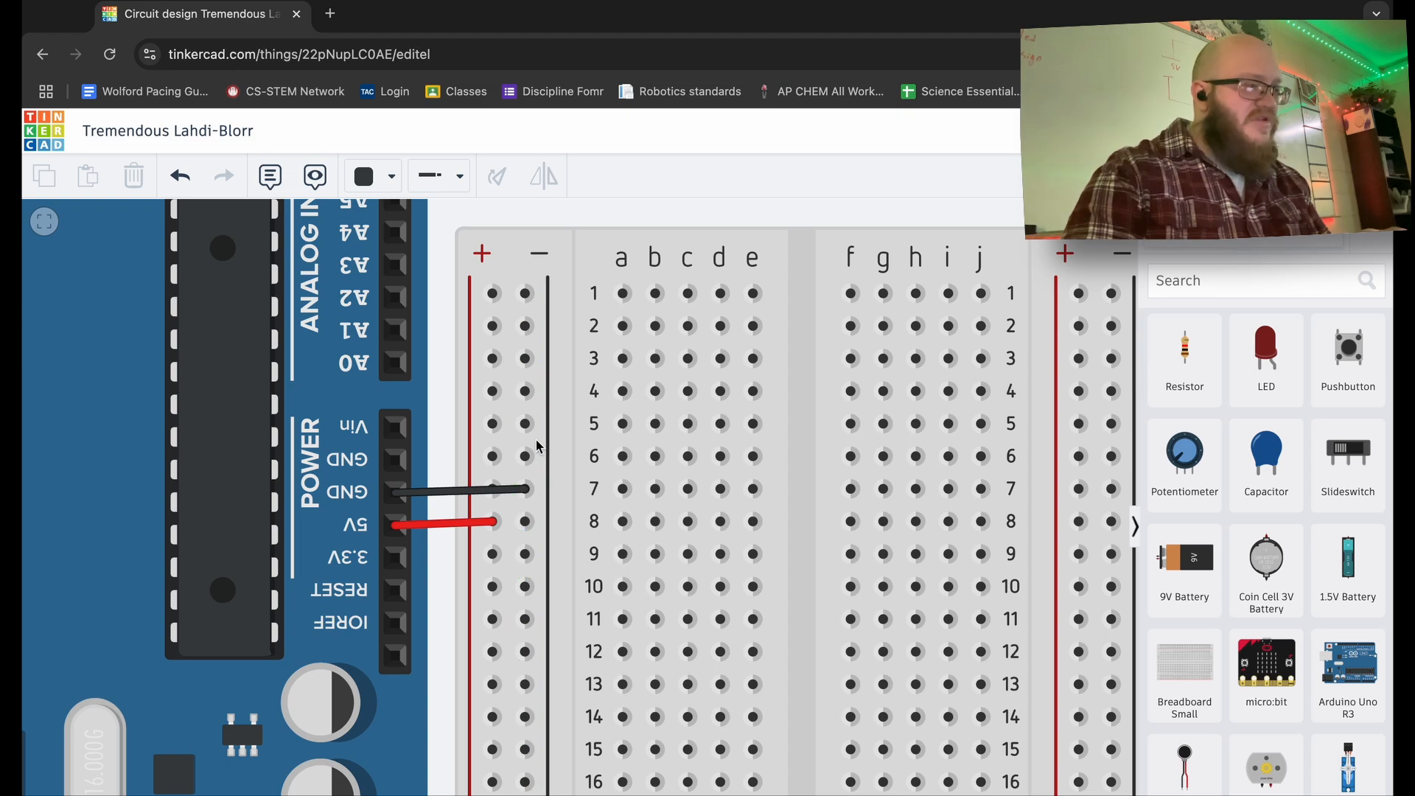
{"action": "left_click", "coordinate": [526, 392]}
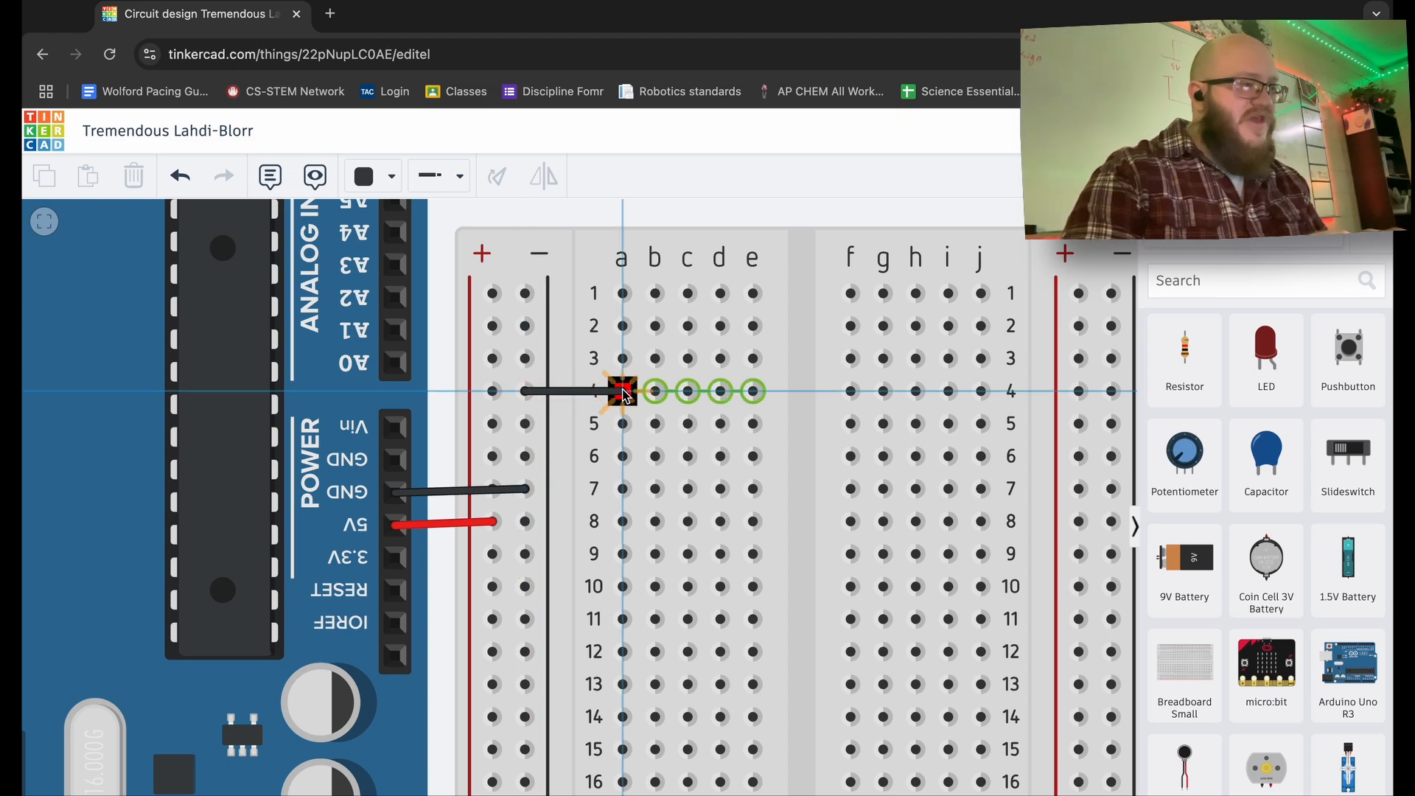
{"action": "left_click", "coordinate": [623, 392]}
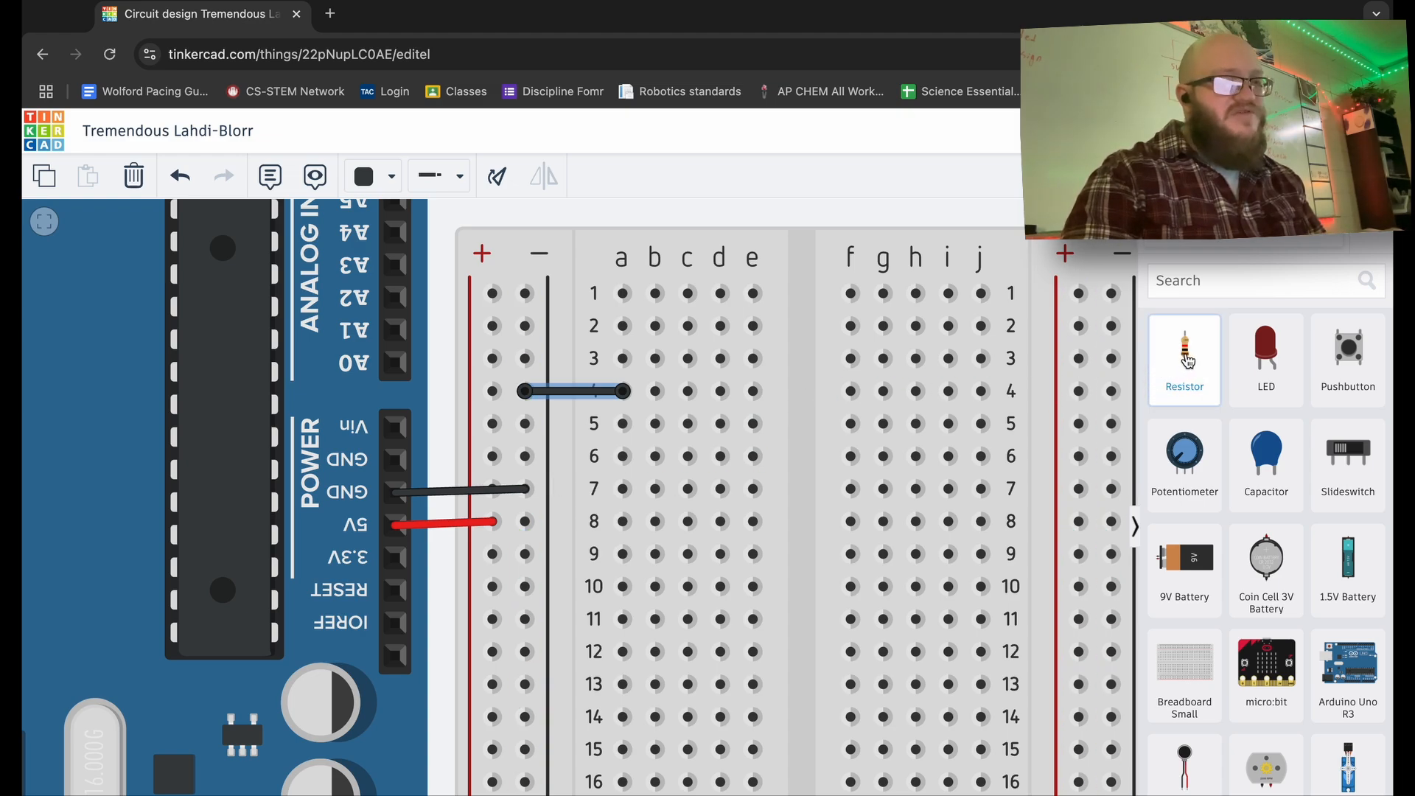
- Place a horizontal resistor on the breadboard beside the ground jumper and name it 'Resistor A'
{"action": "left_click_drag", "start_coordinate": [1188, 361], "coordinate": [556, 440]}
{"action": "key", "text": "r"}
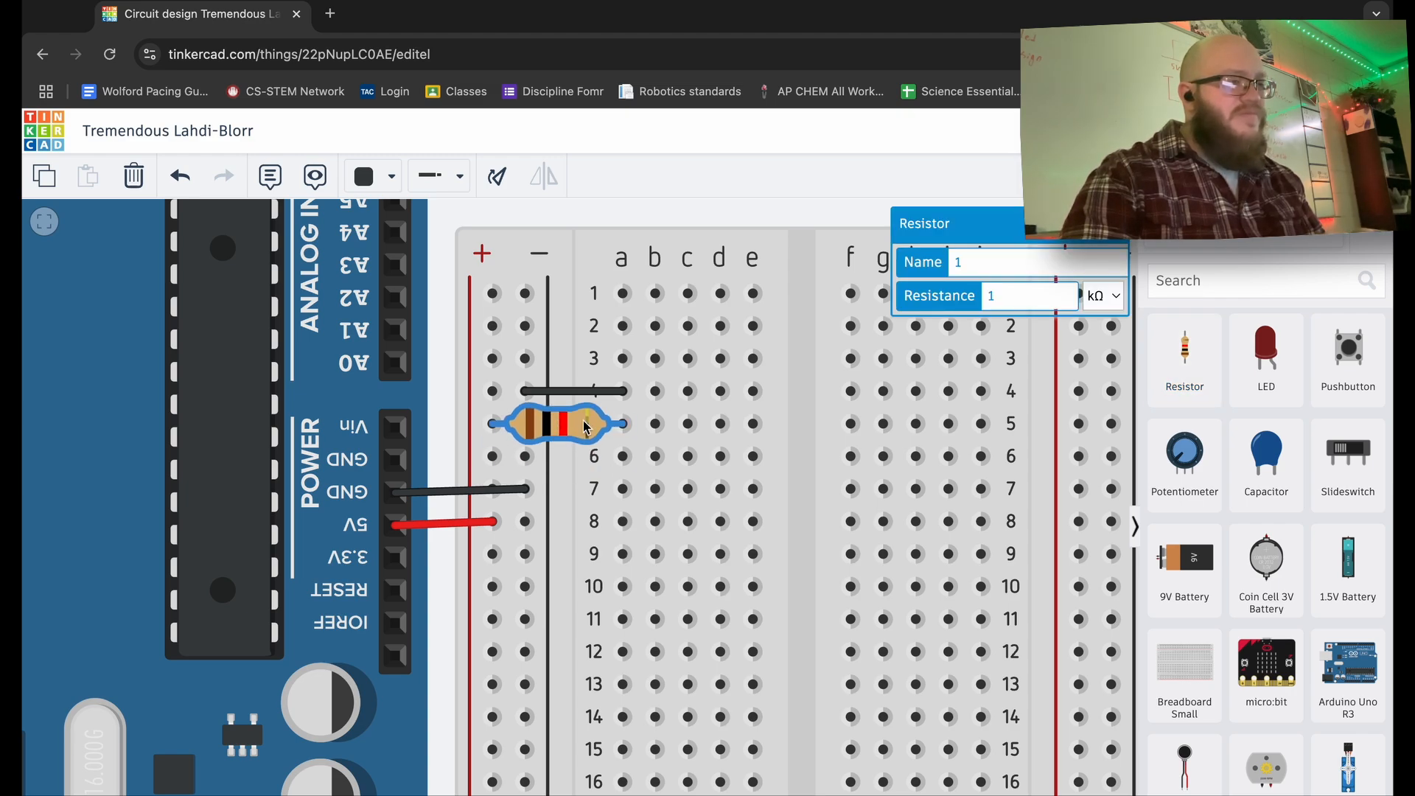
{"action": "key", "text": "ctrl+plus"}
{"action": "key", "text": "ctrl+plus"}
{"action": "key", "text": "ctrl+plus"}
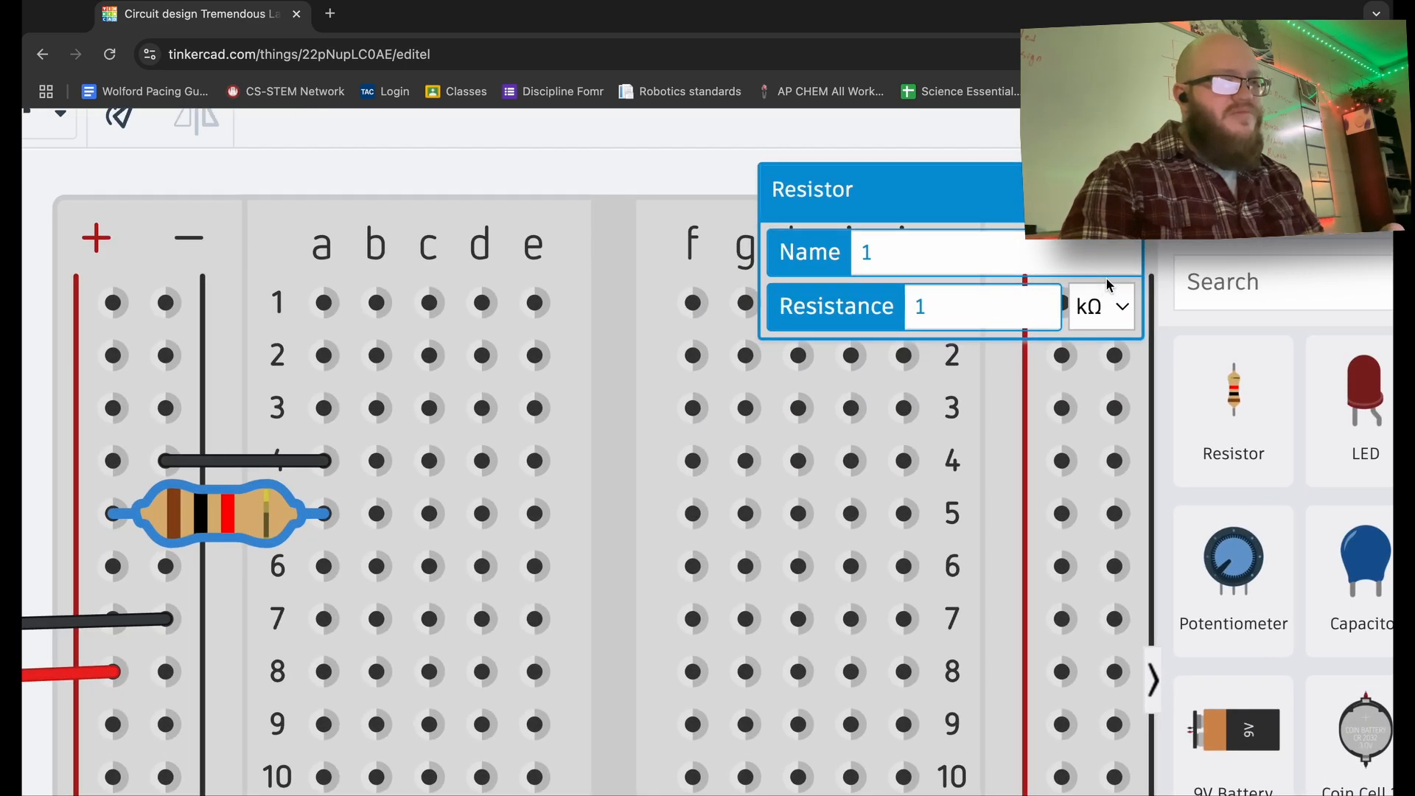
{"action": "key", "text": "ctrl+plus"}
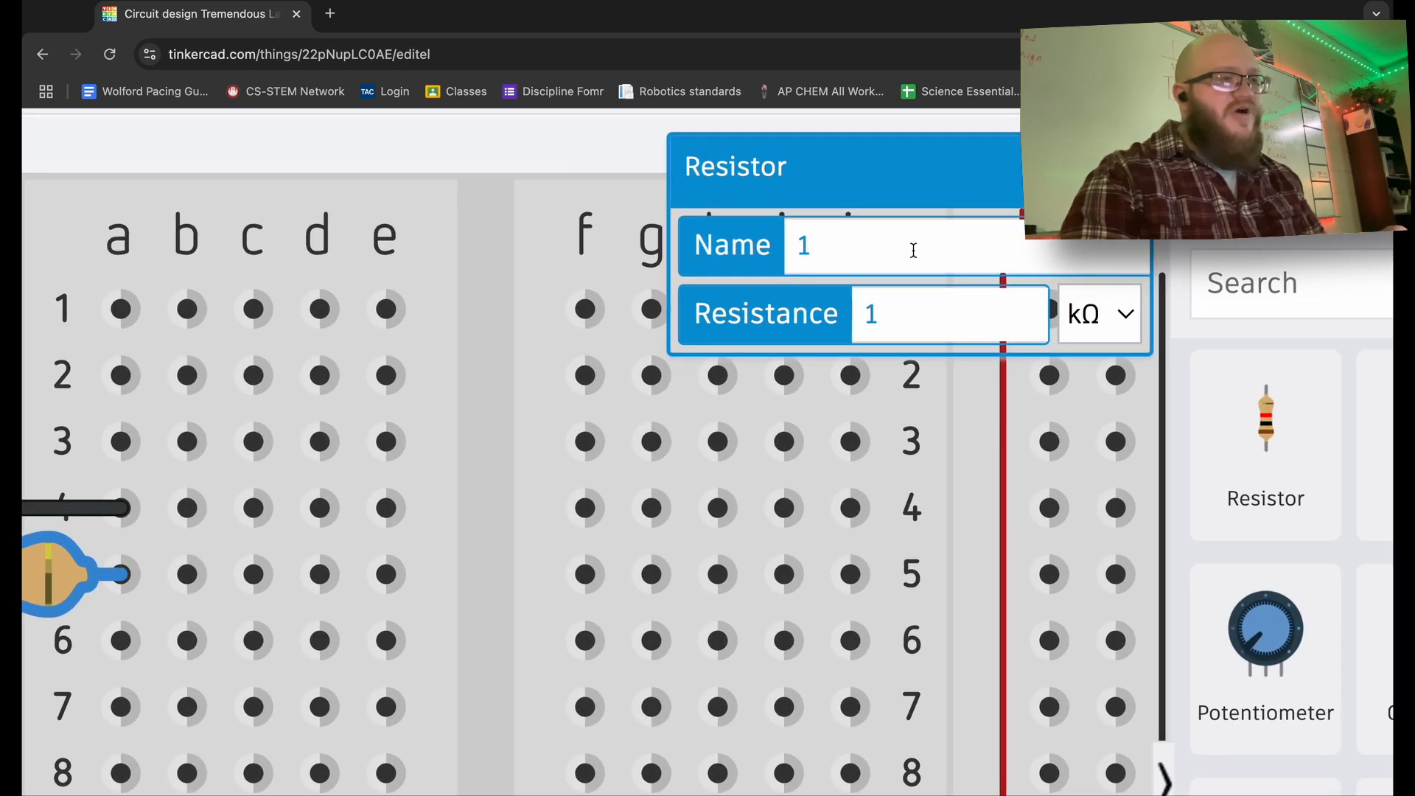
{"action": "left_click", "coordinate": [845, 246]}
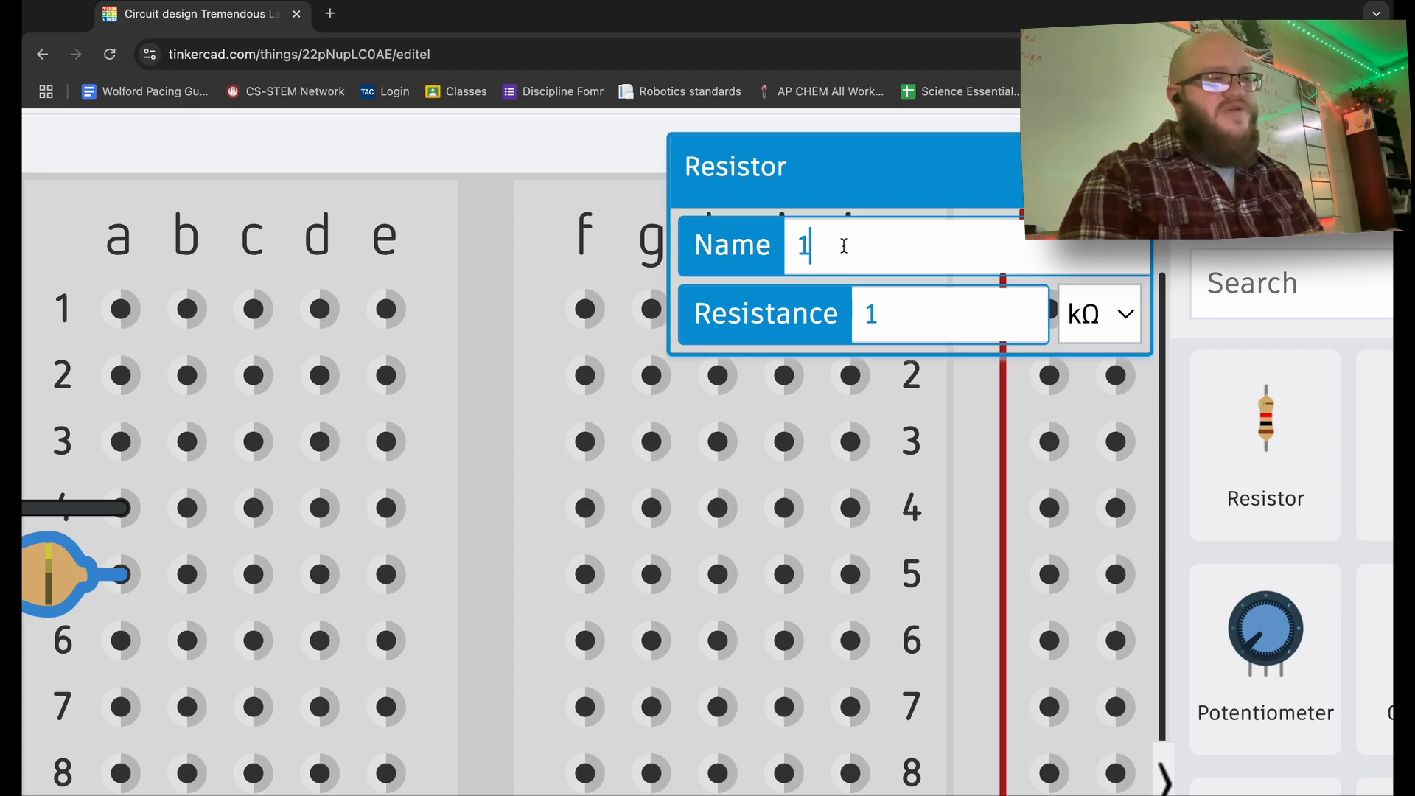
{"action": "key", "text": "BackSpace"}
{"action": "type", "text": "Resi"}
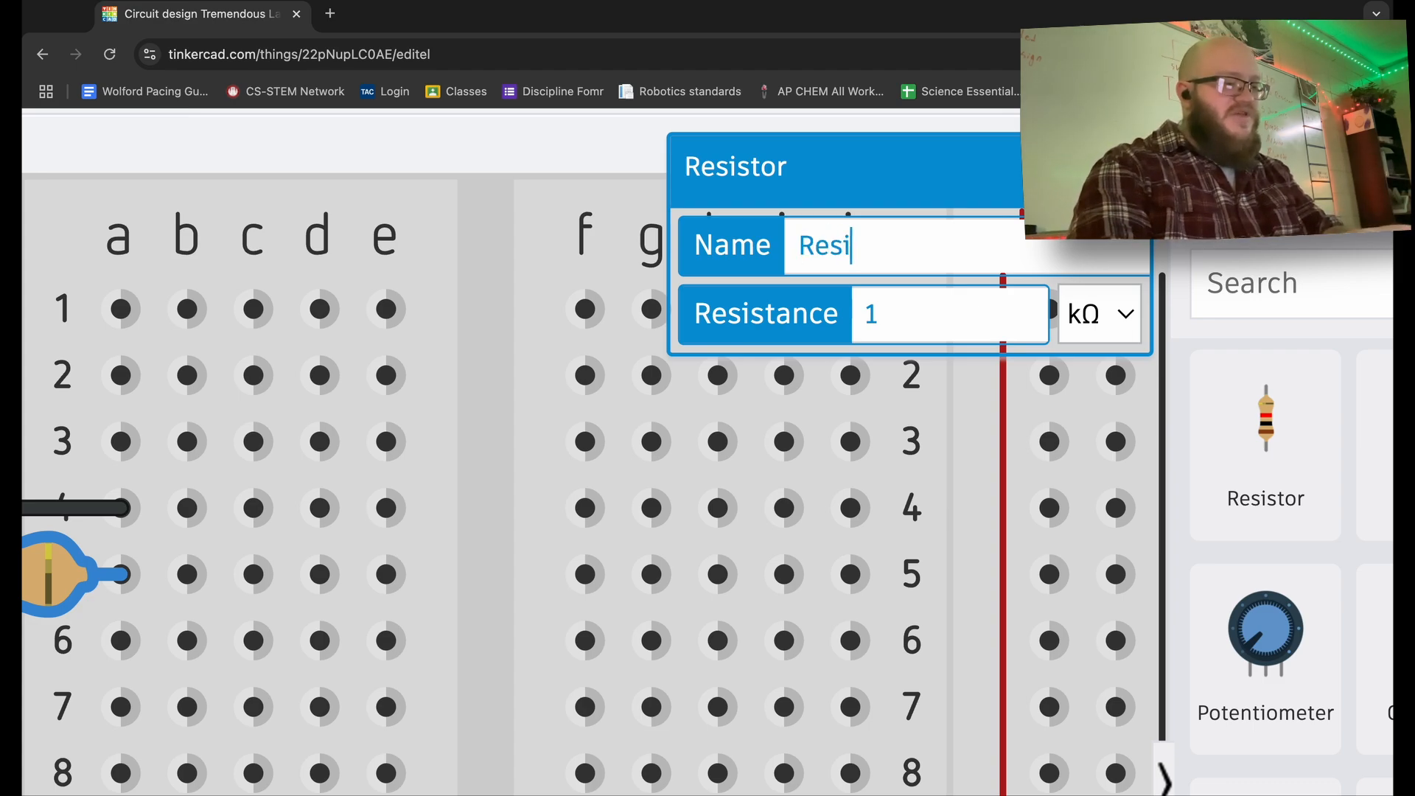
{"action": "type", "text": "stor A"}
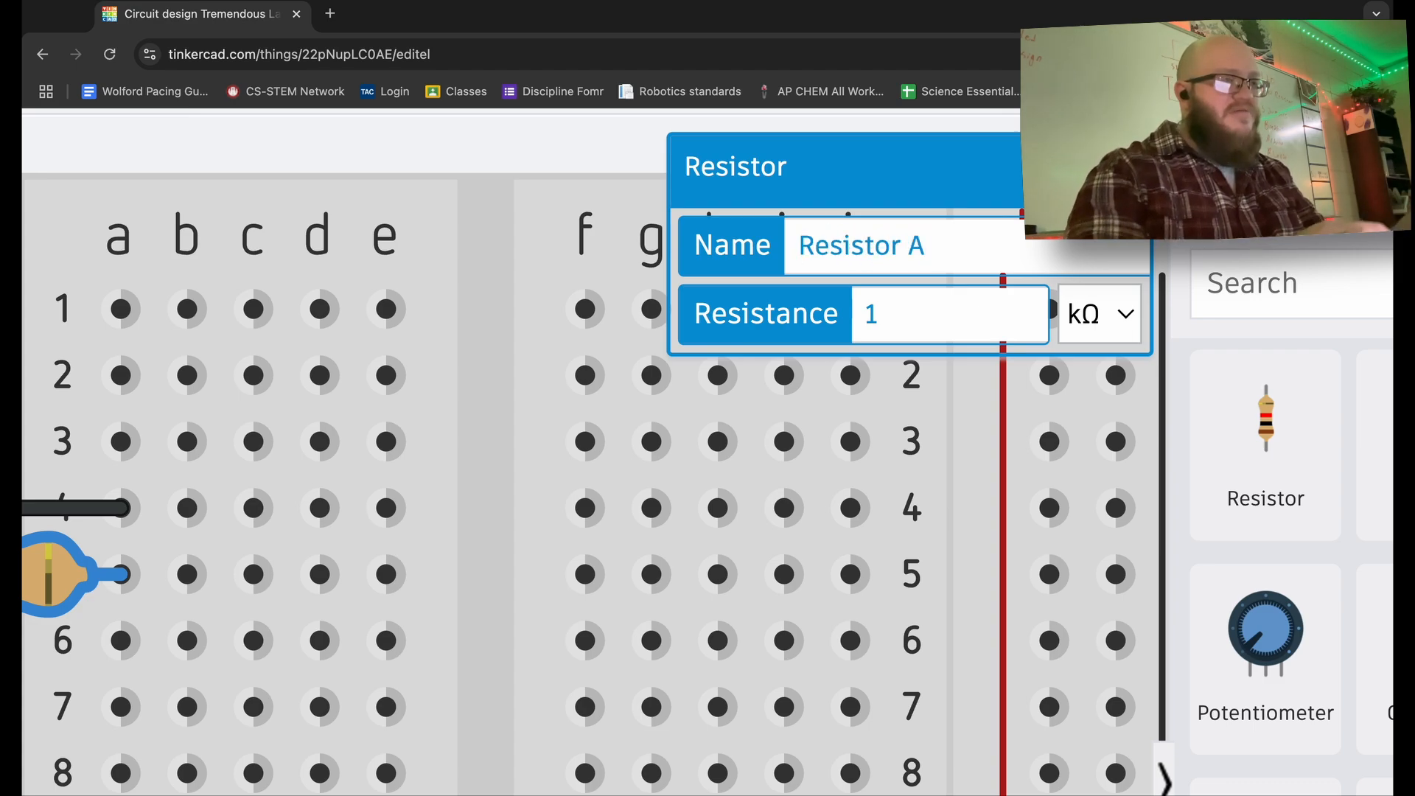
- Set the resistor's resistance to 220 Ω, using plain ohms as the unit
{"action": "left_click", "coordinate": [913, 319]}
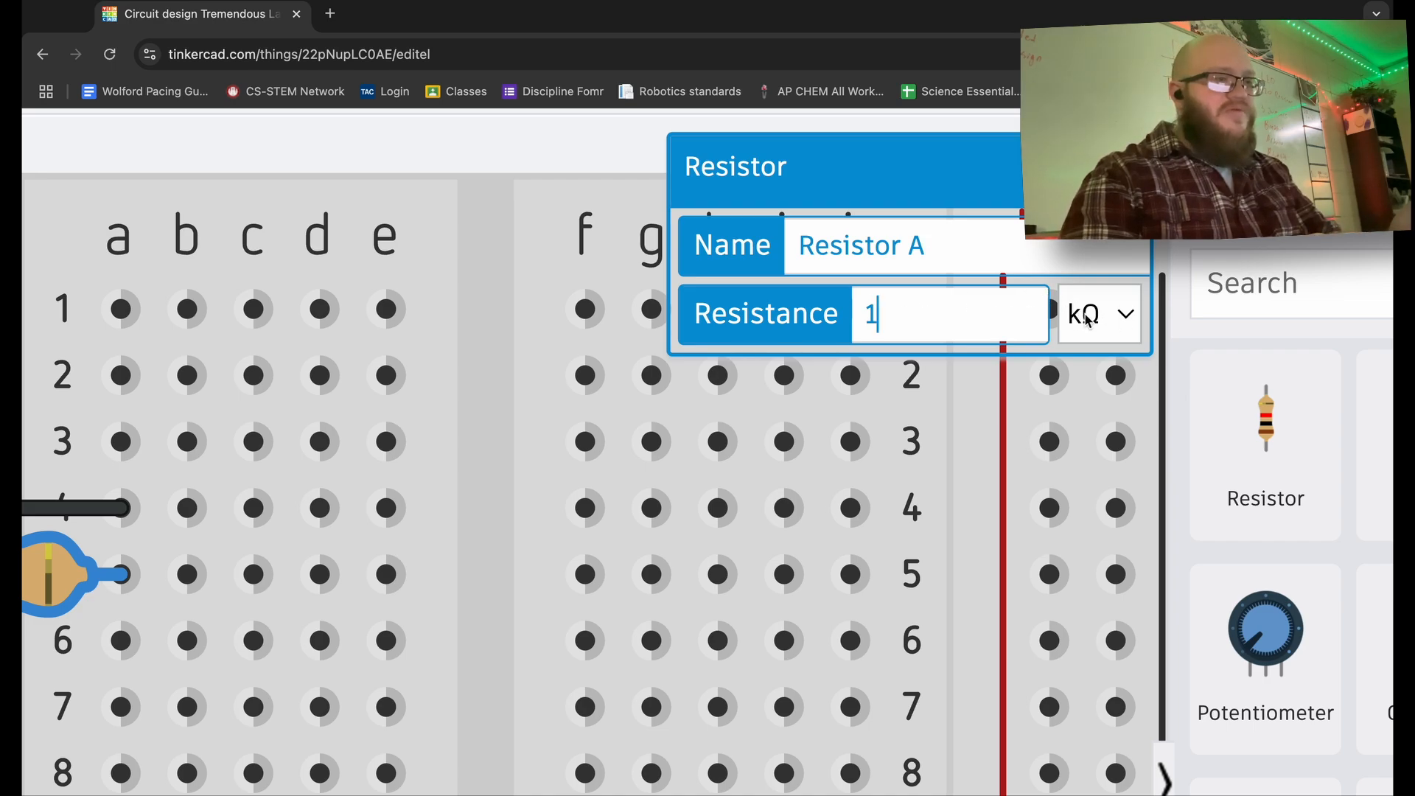
{"action": "left_click", "coordinate": [1126, 318]}
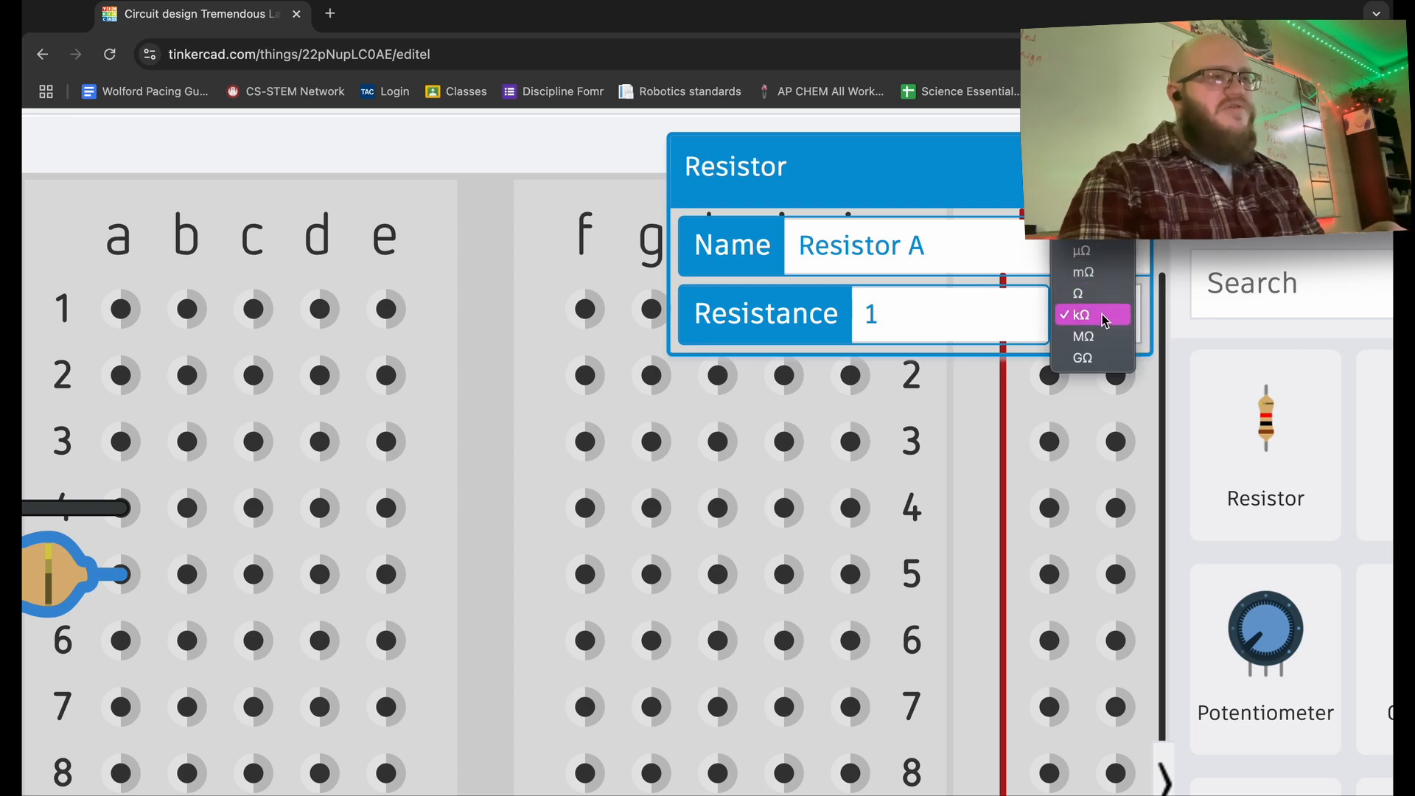
{"action": "left_click", "coordinate": [1090, 300]}
{"action": "left_click", "coordinate": [929, 320]}
{"action": "key", "text": "BackSpace"}
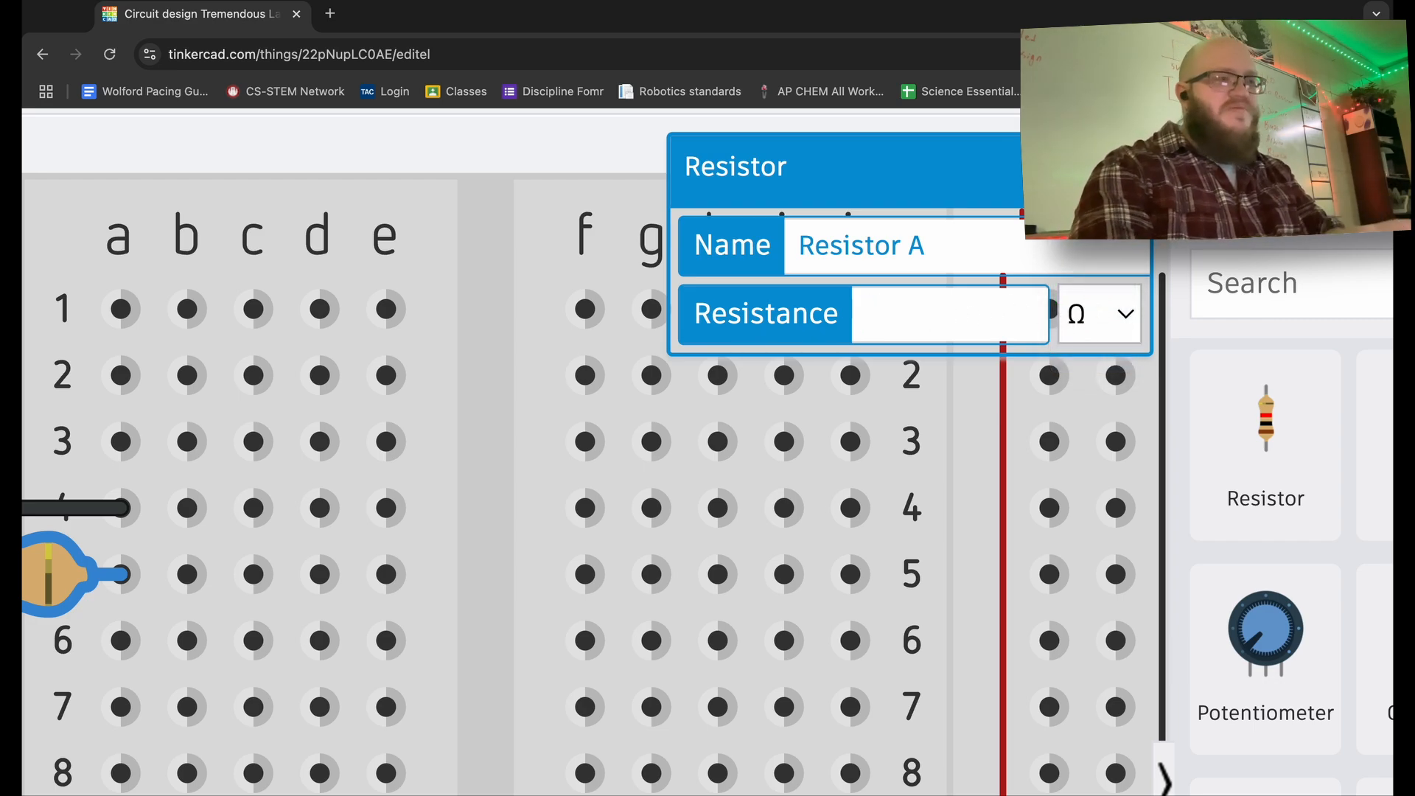
{"action": "type", "text": "220"}
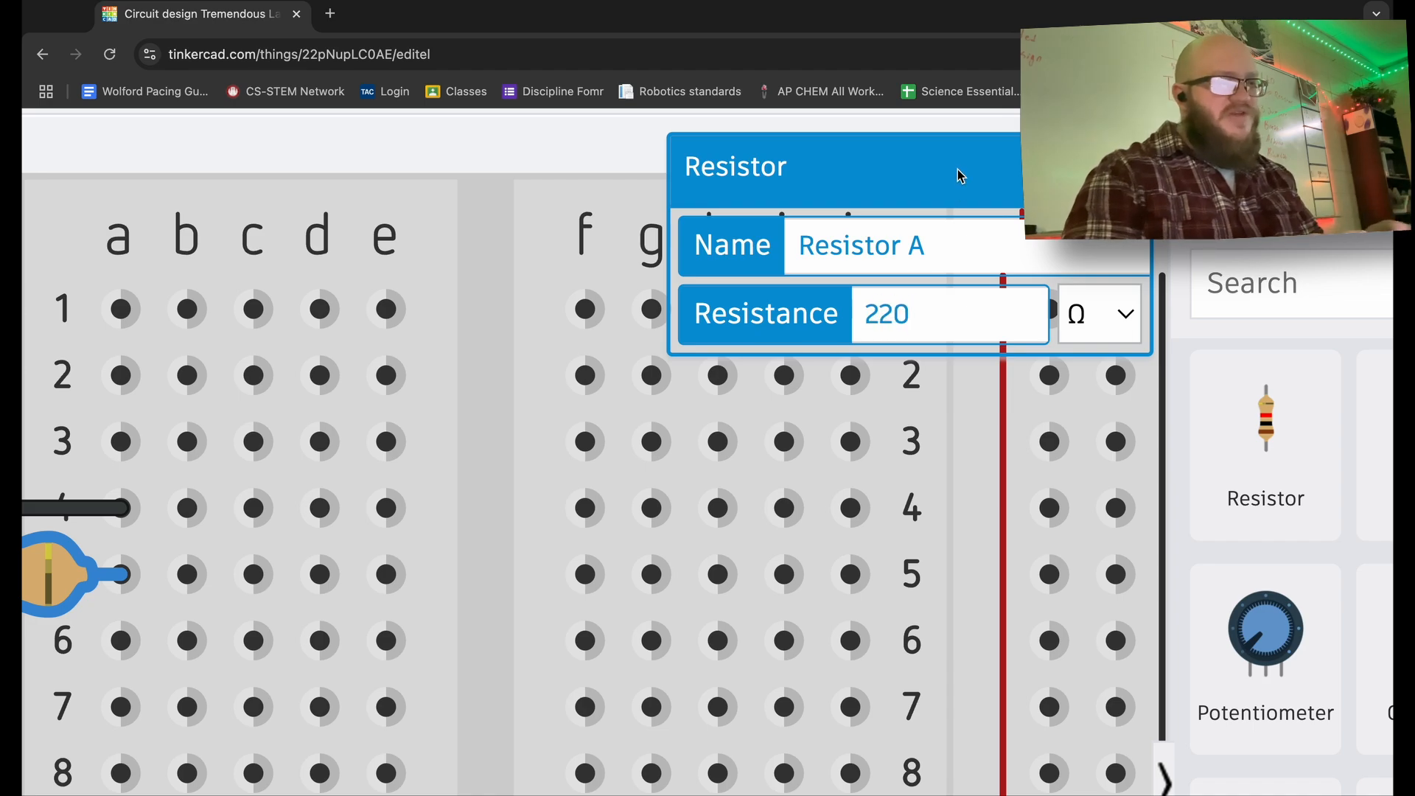
{"action": "left_click", "coordinate": [487, 152]}
- Zoom the canvas out until the Arduino, breadboard, ground jumper and resistor all show
{"action": "scroll", "coordinate": [398, 426], "scroll_direction": "down", "scroll_amount": 5}
{"action": "scroll", "coordinate": [398, 426], "scroll_direction": "up", "scroll_amount": 5}
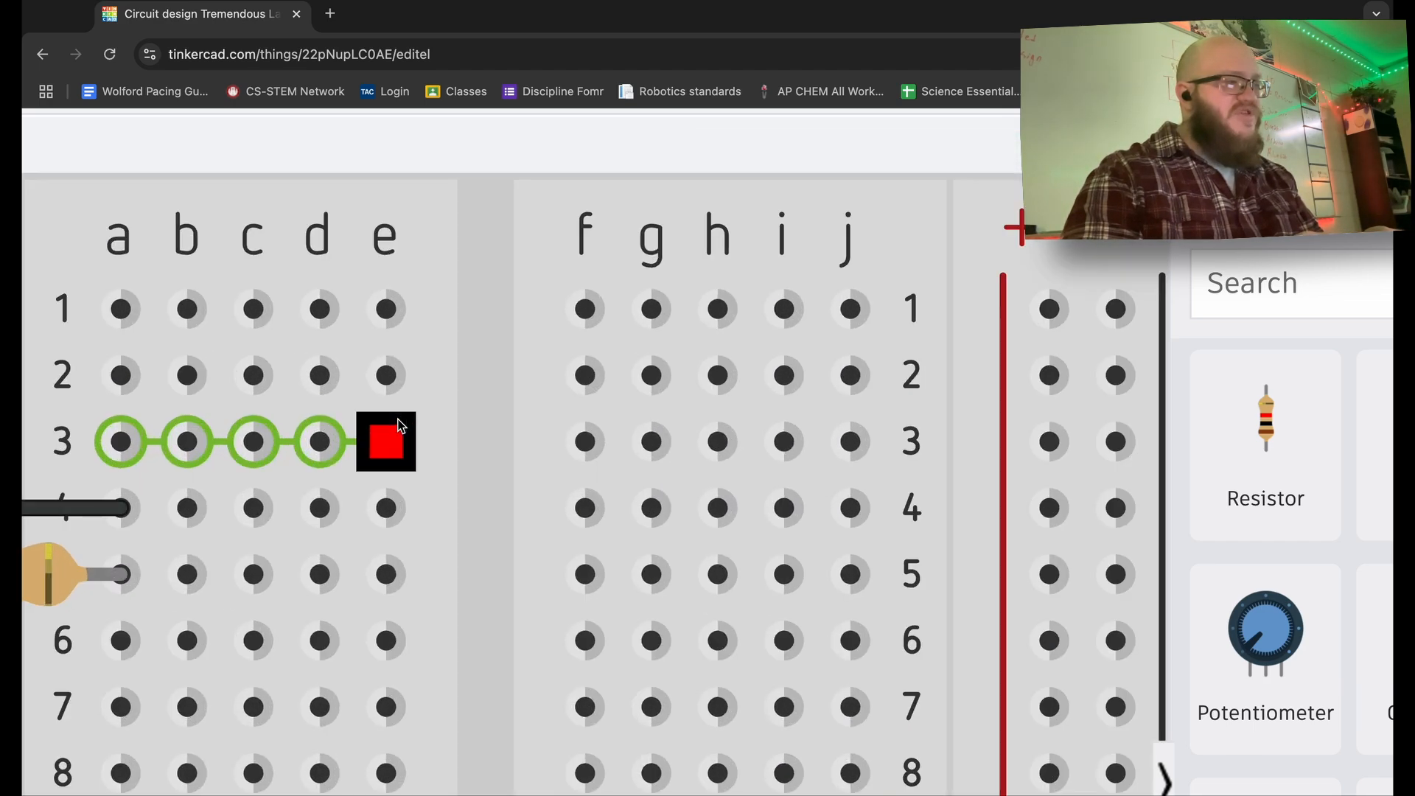
{"action": "scroll", "coordinate": [398, 426], "scroll_direction": "down", "scroll_amount": 2}
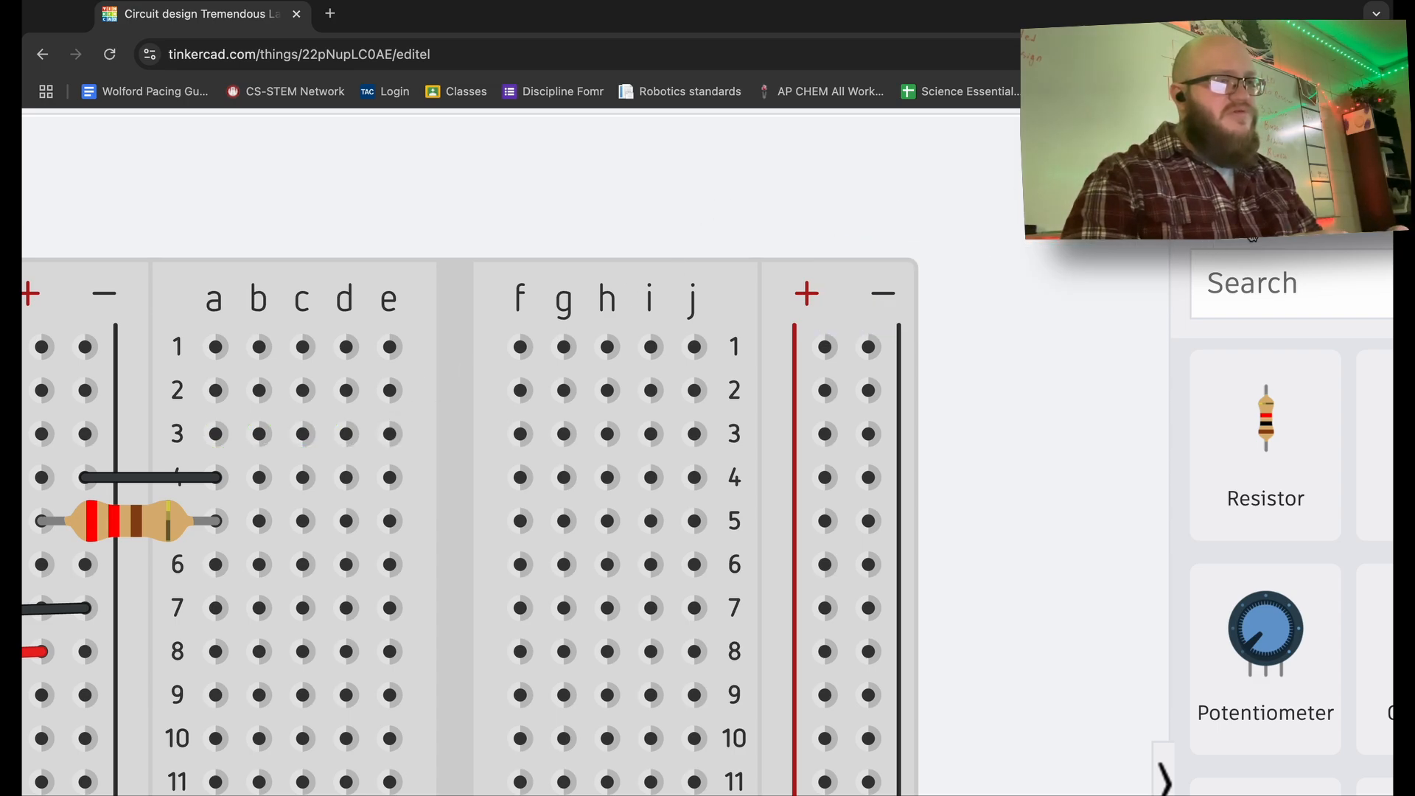
{"action": "scroll", "coordinate": [1253, 238], "scroll_direction": "down", "scroll_amount": 1}
{"action": "scroll", "coordinate": [1253, 238], "scroll_direction": "down", "scroll_amount": 1}
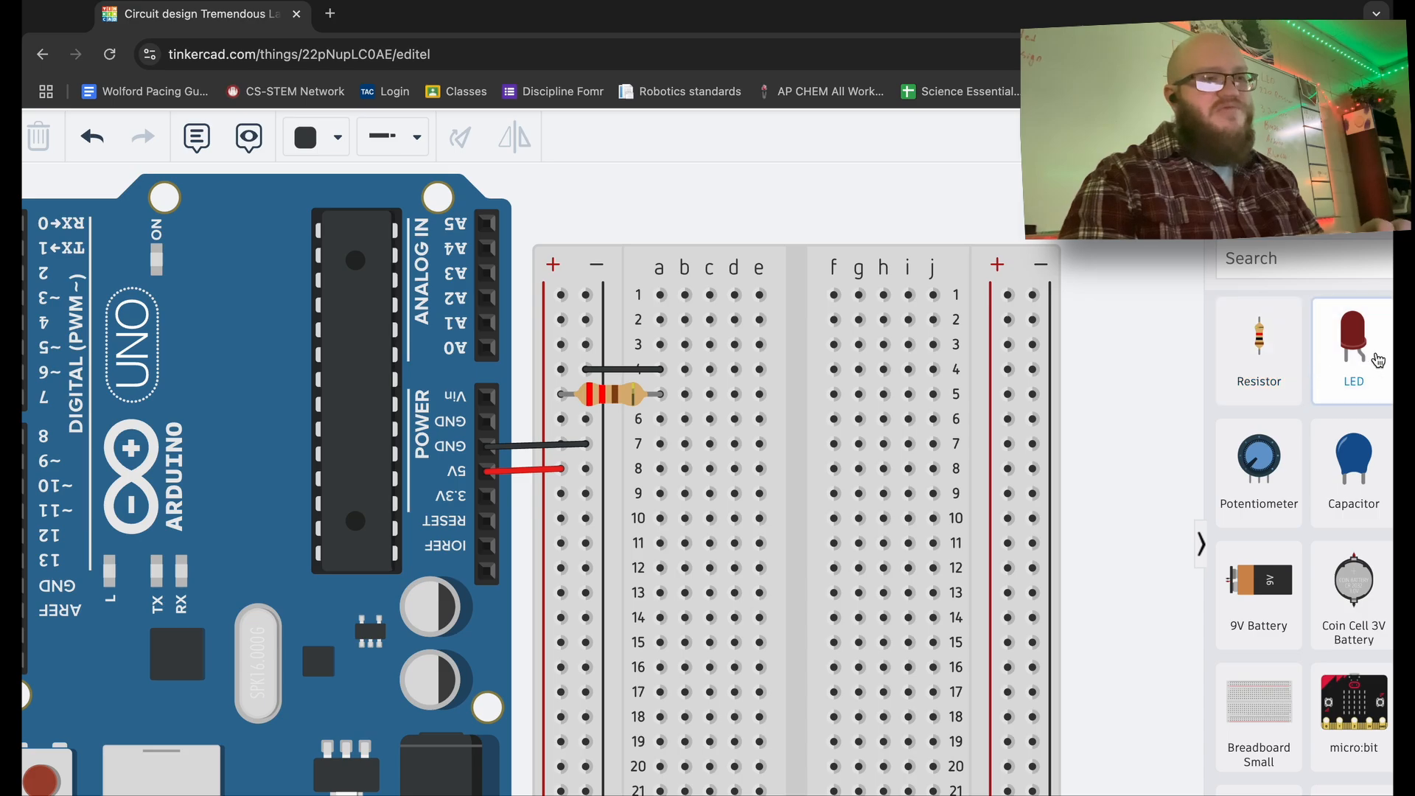
- Add an LED at breadboard rows 4–5 beside the resistor and make it green
{"action": "left_click_drag", "start_coordinate": [1376, 360], "coordinate": [763, 391]}
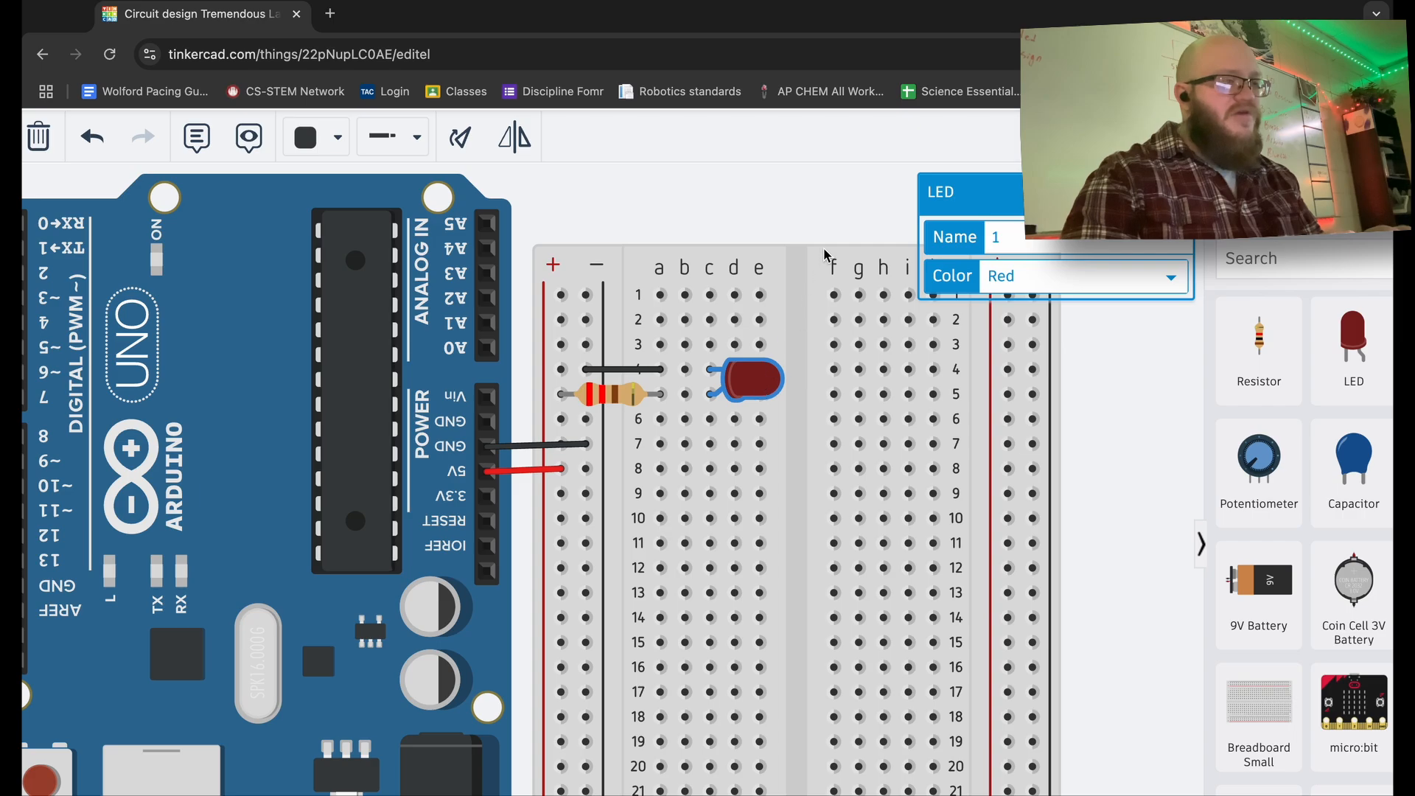
{"action": "left_click", "coordinate": [809, 214]}
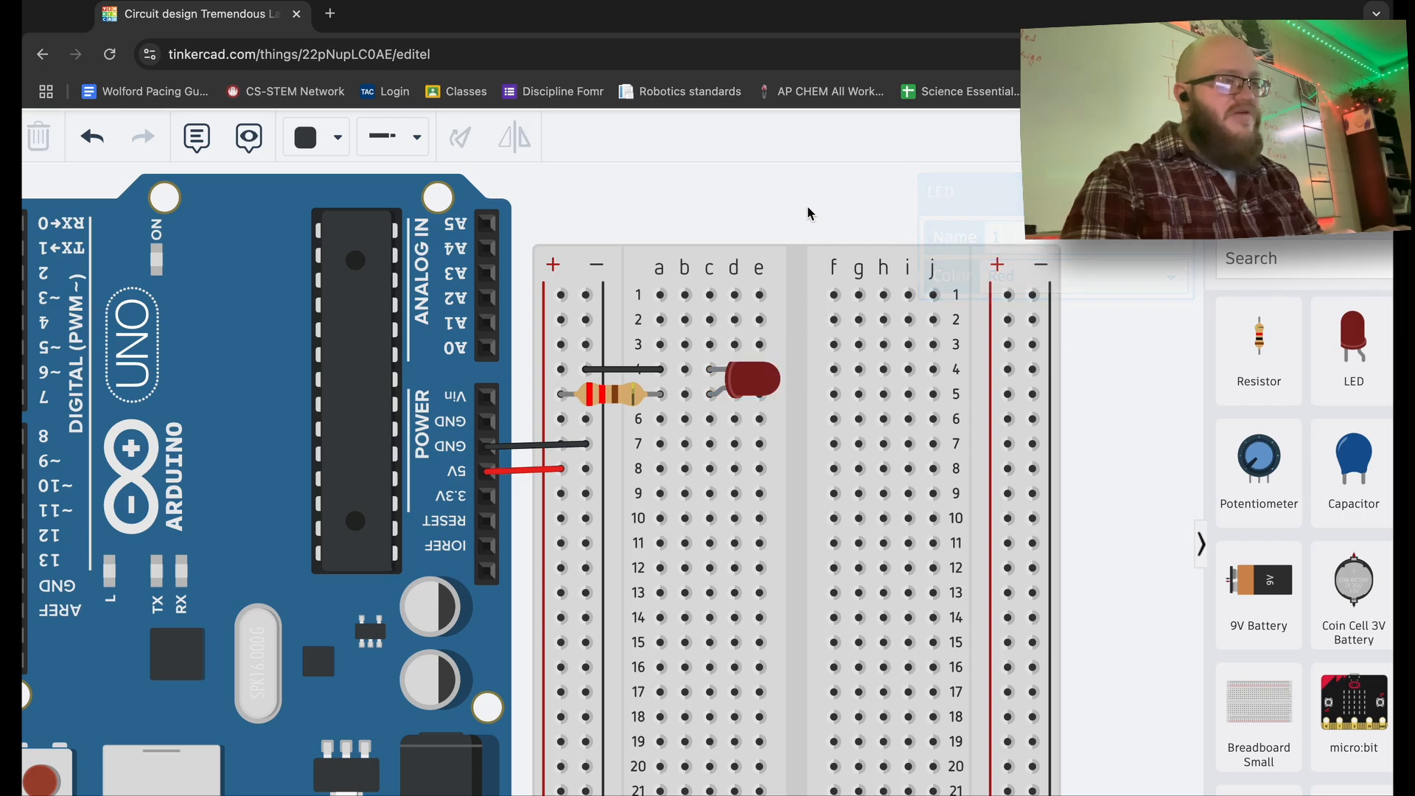
{"action": "left_click", "coordinate": [747, 388]}
{"action": "left_click", "coordinate": [1051, 288]}
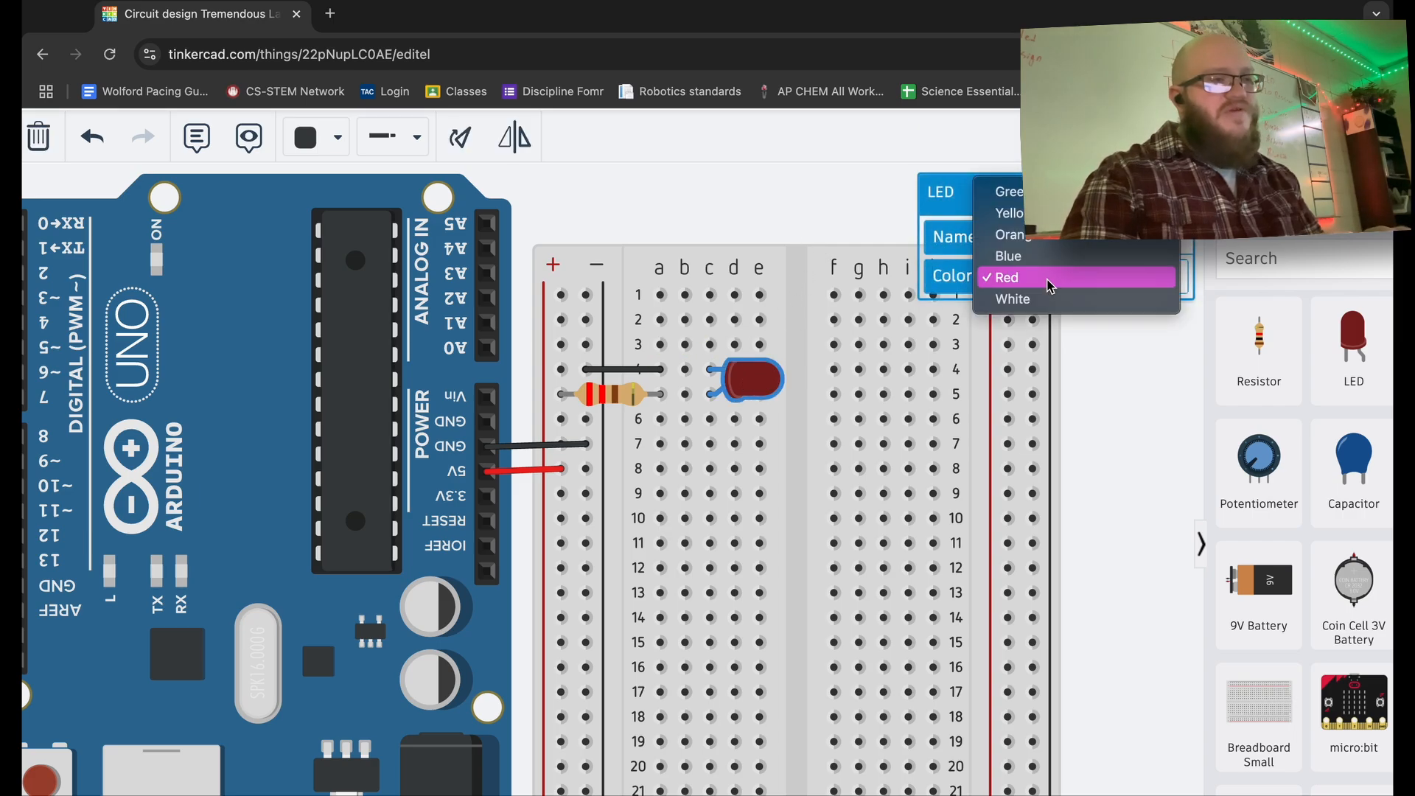
{"action": "left_click", "coordinate": [1006, 193]}
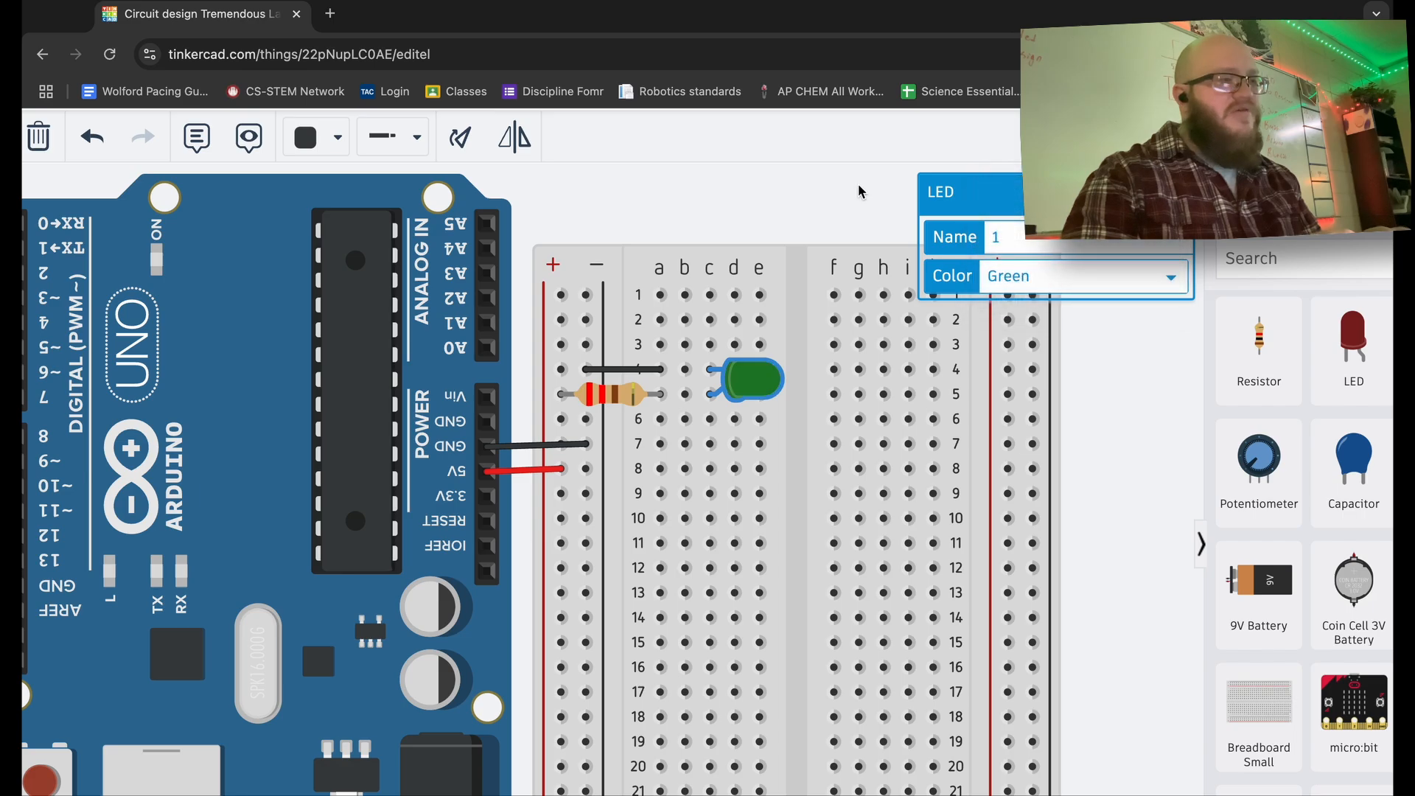
{"action": "left_click", "coordinate": [808, 207]}
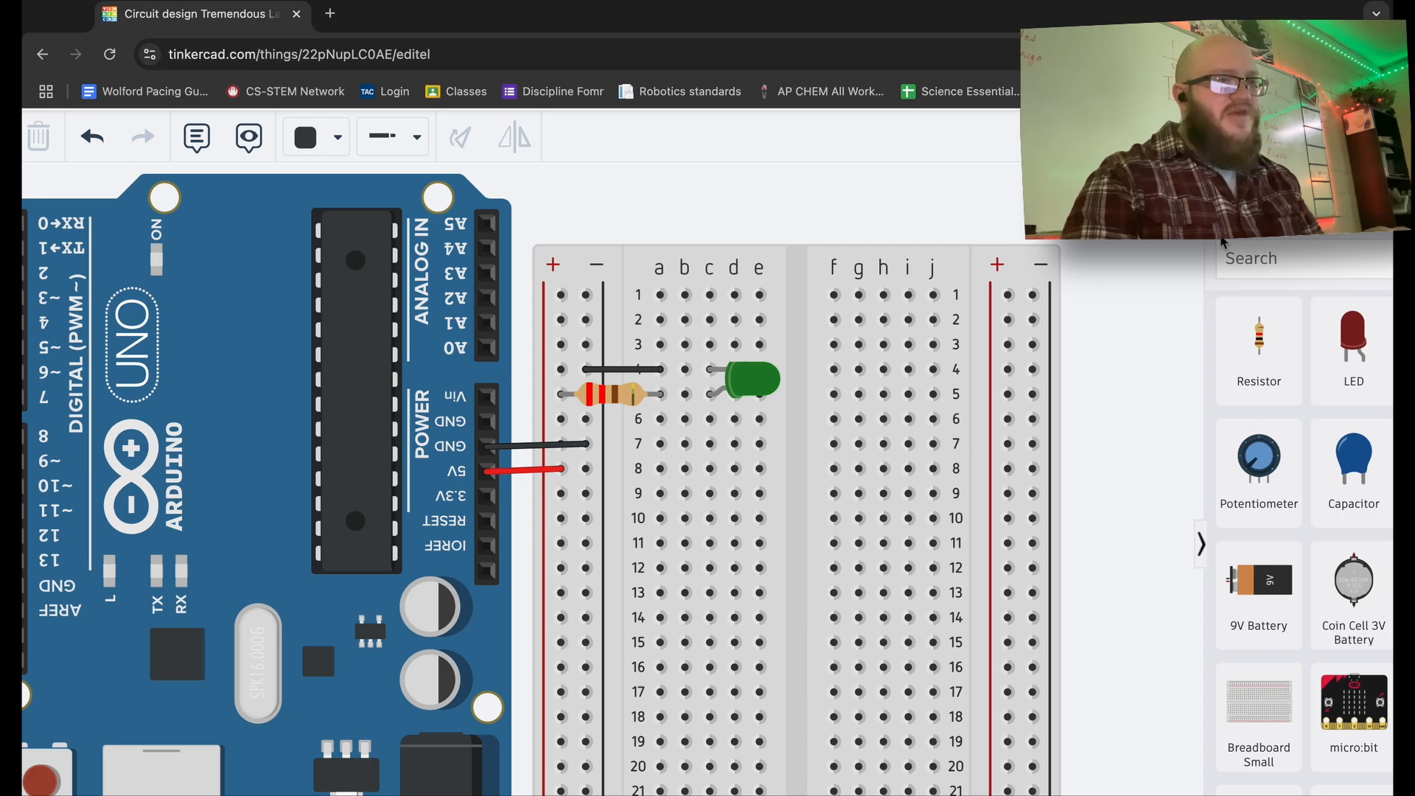
{"action": "key", "text": "ctrl+minus"}
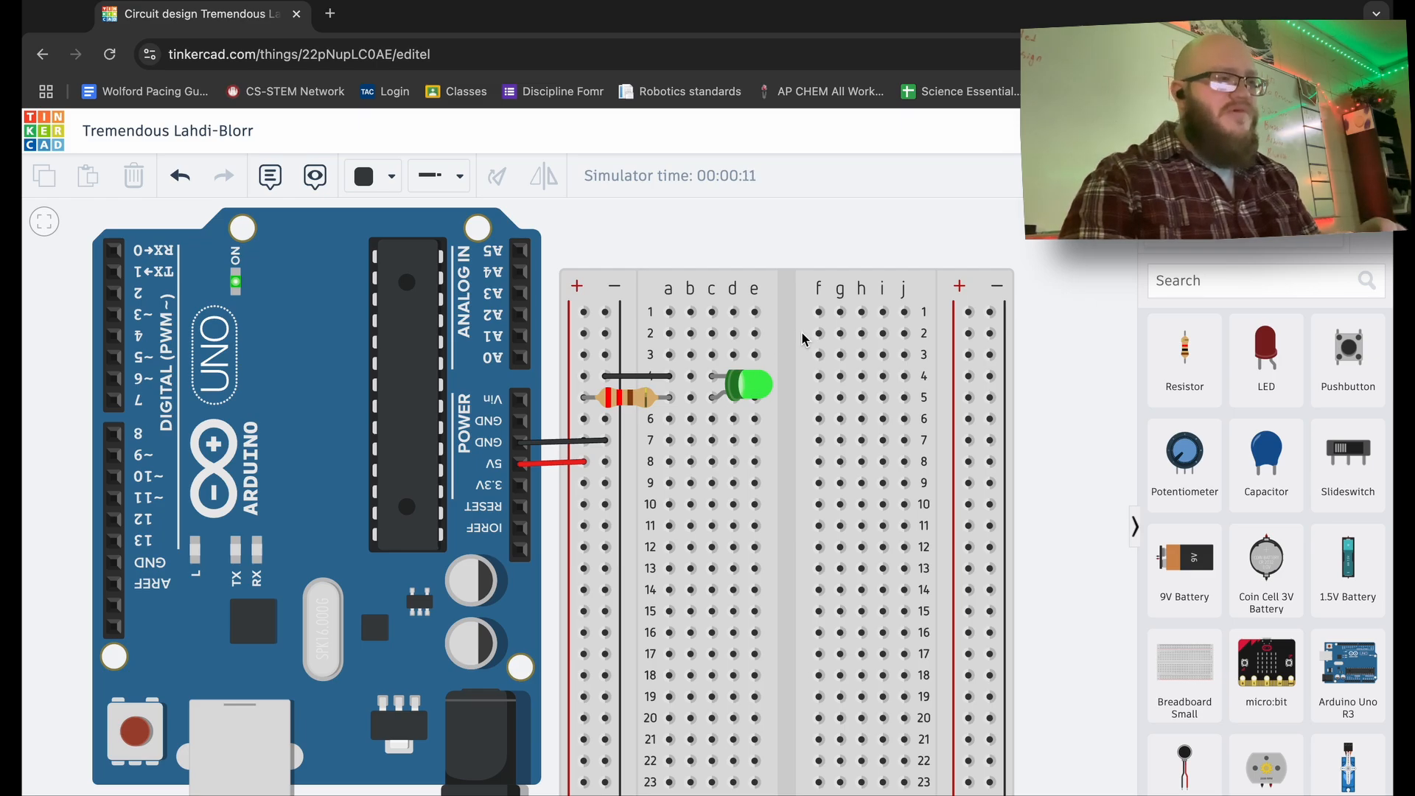
{"action": "left_click", "coordinate": [1341, 176]}
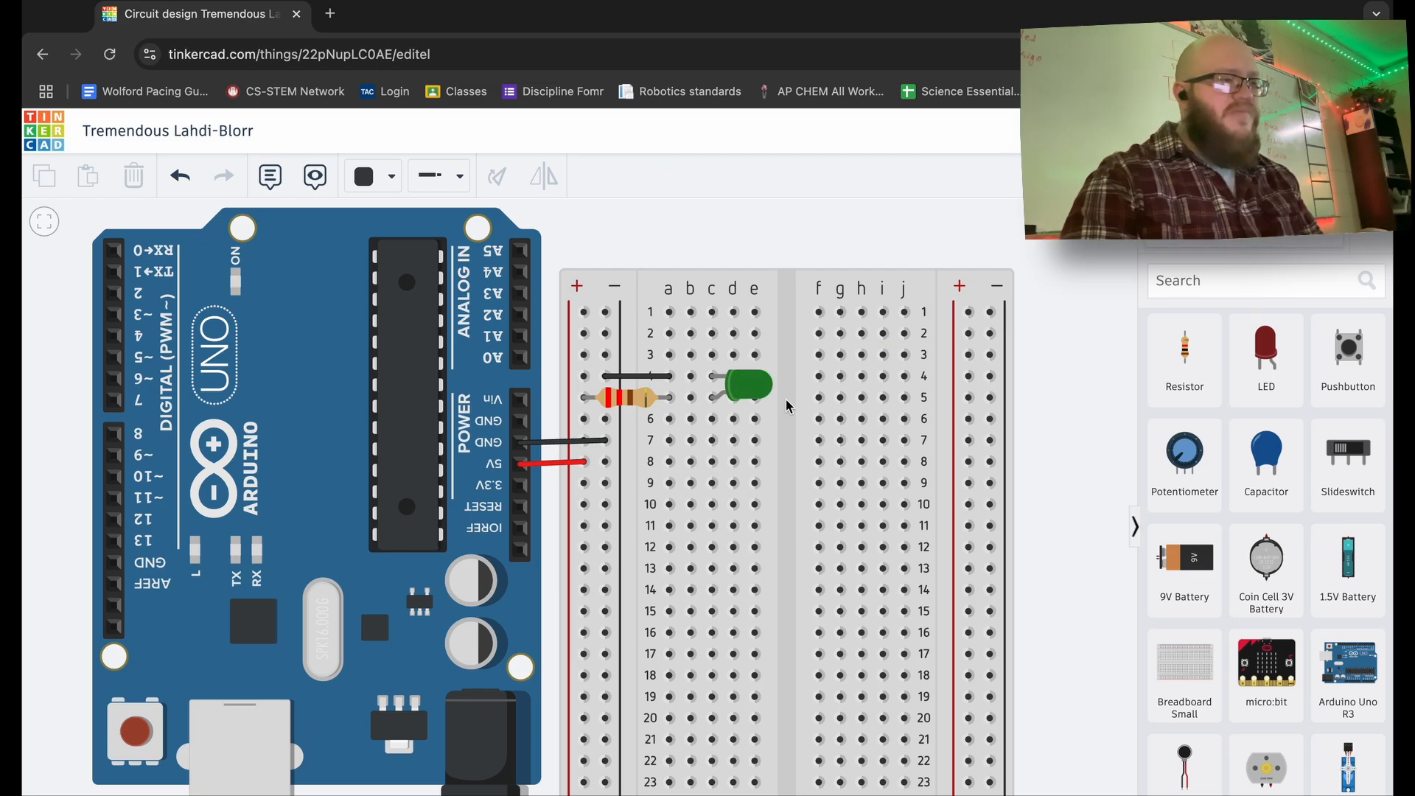
{"action": "left_click", "coordinate": [750, 390]}
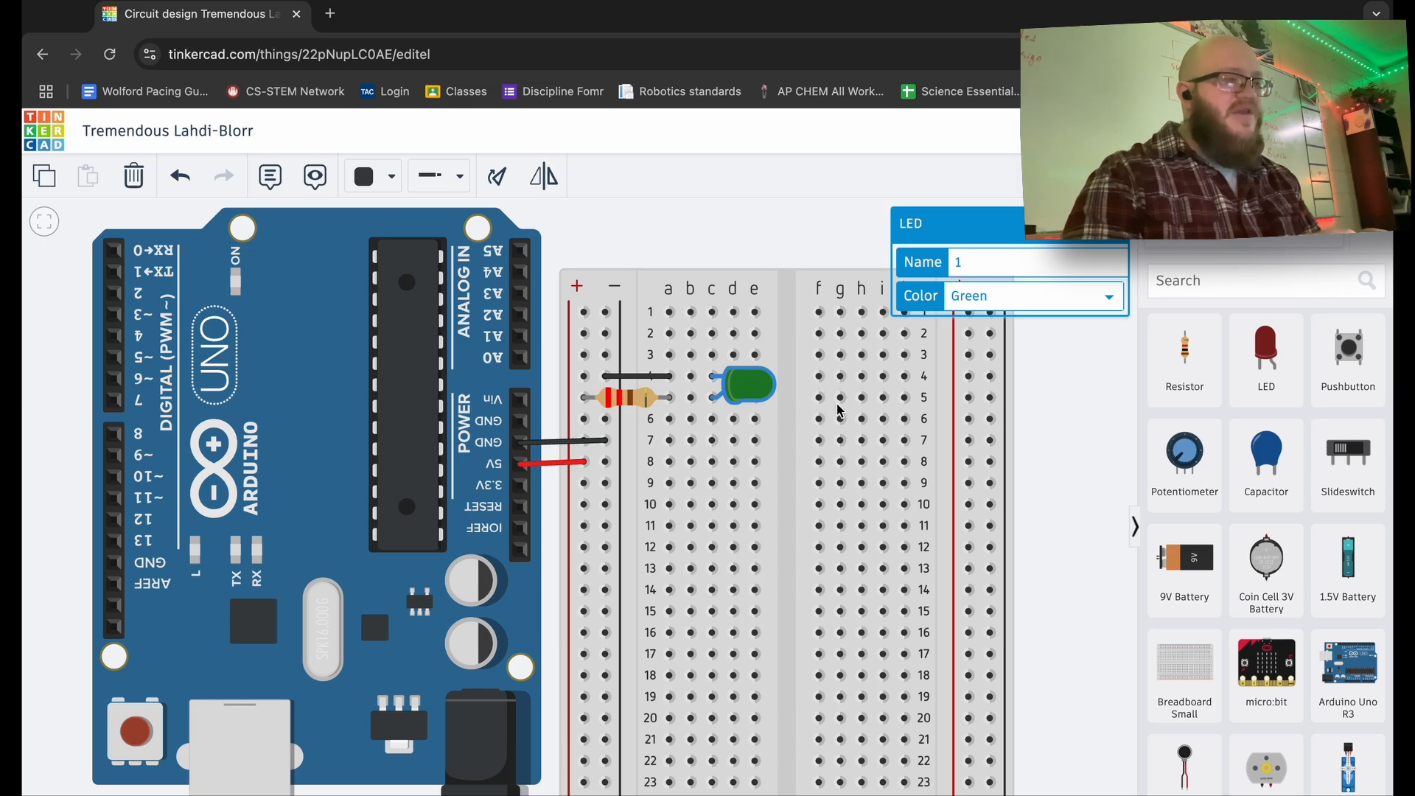
{"action": "left_click", "coordinate": [1039, 442]}
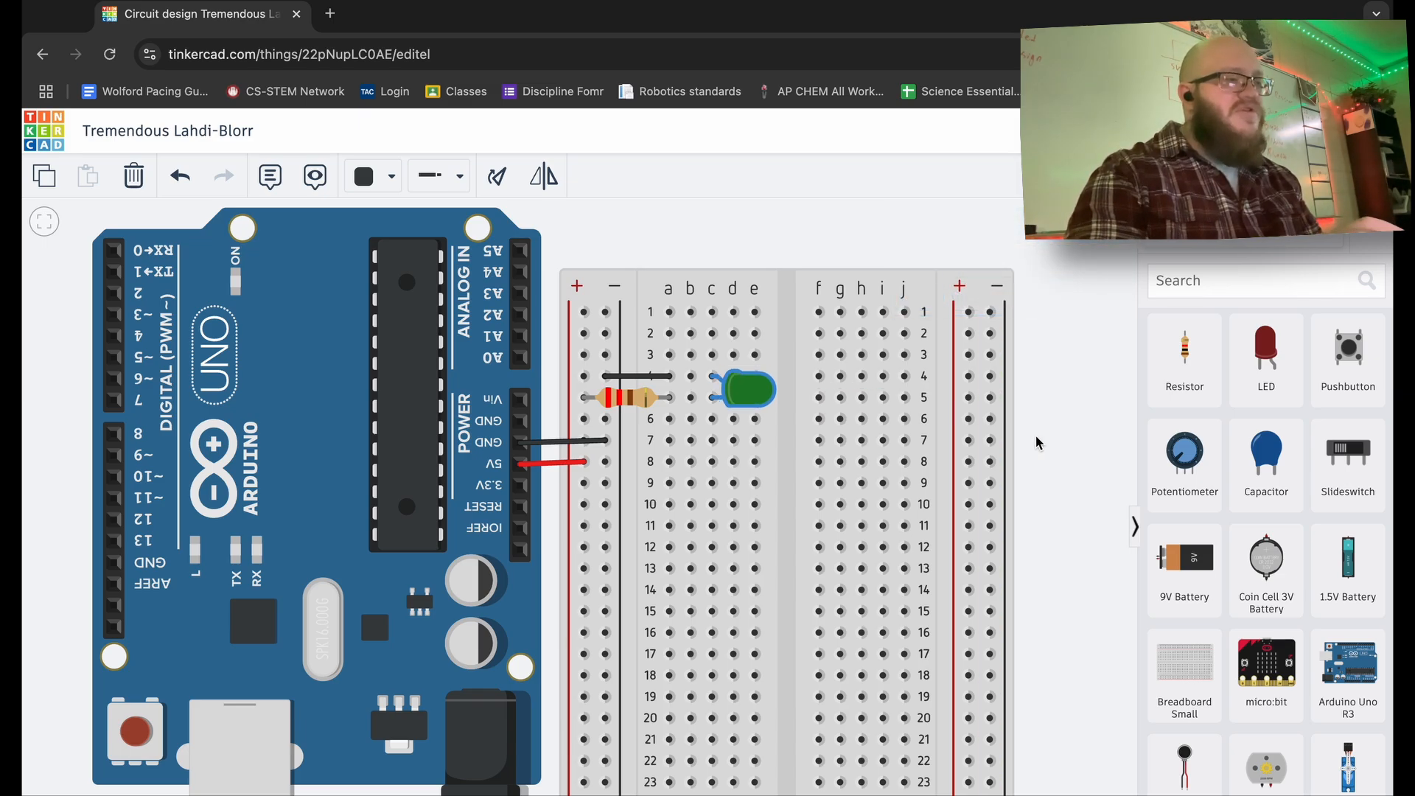
- Take the green LED off the breadboard and re-seat it at row 5 beside the resistor
{"action": "left_click_drag", "start_coordinate": [763, 402], "coordinate": [1106, 388]}
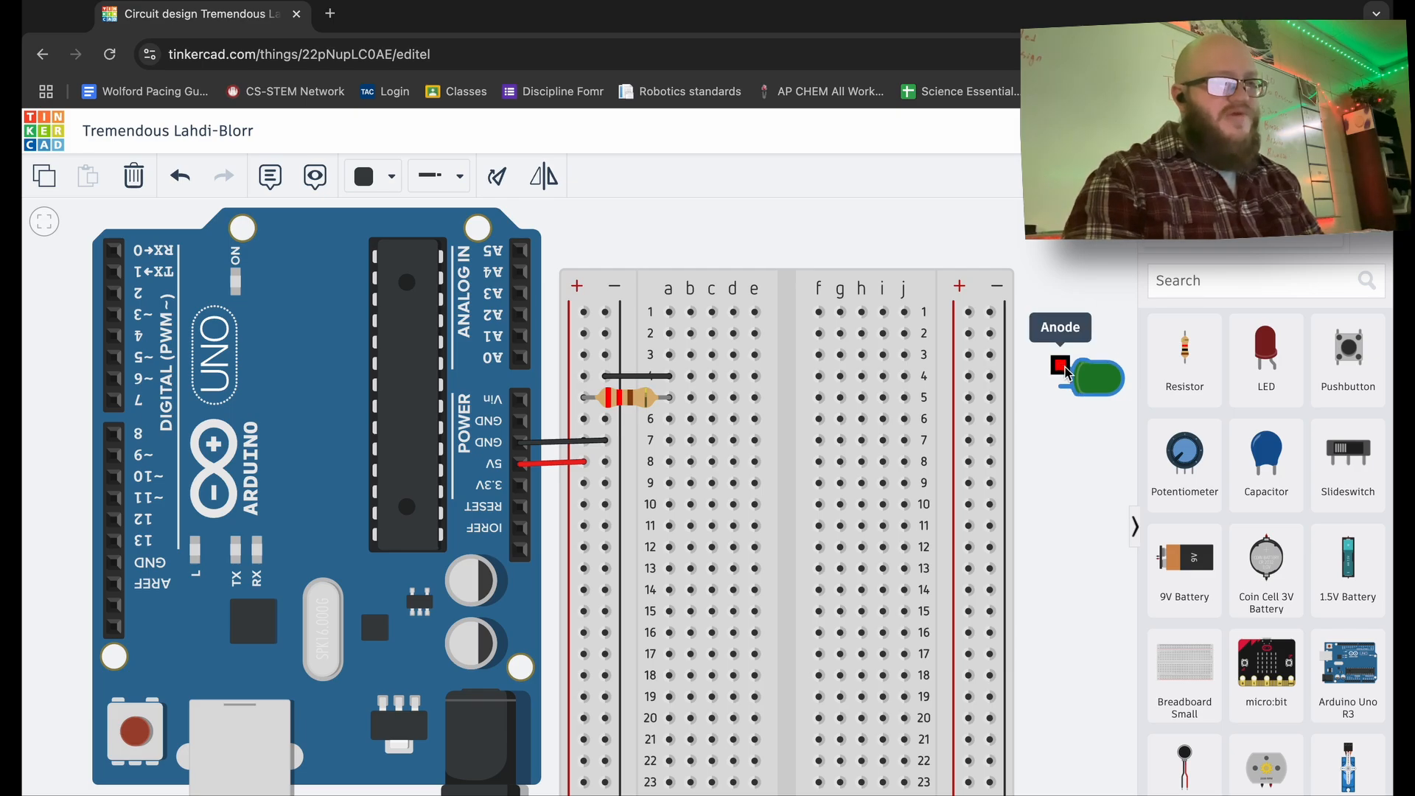
{"action": "left_click_drag", "start_coordinate": [1104, 384], "coordinate": [755, 396]}
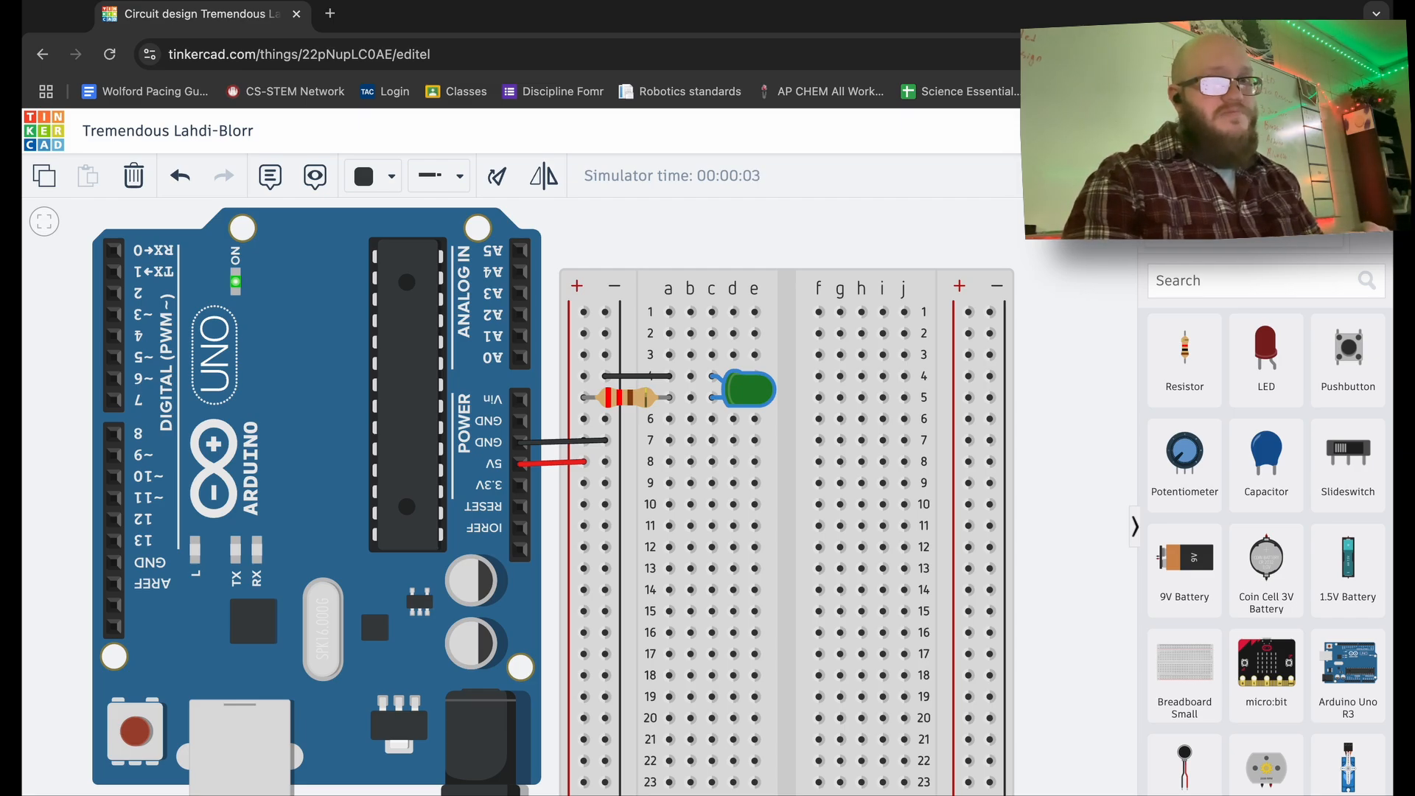
- Stop the simulation, reseat the LED in its breadboard holes, and restart it so the LED glows green
{"action": "left_click", "coordinate": [1276, 176]}
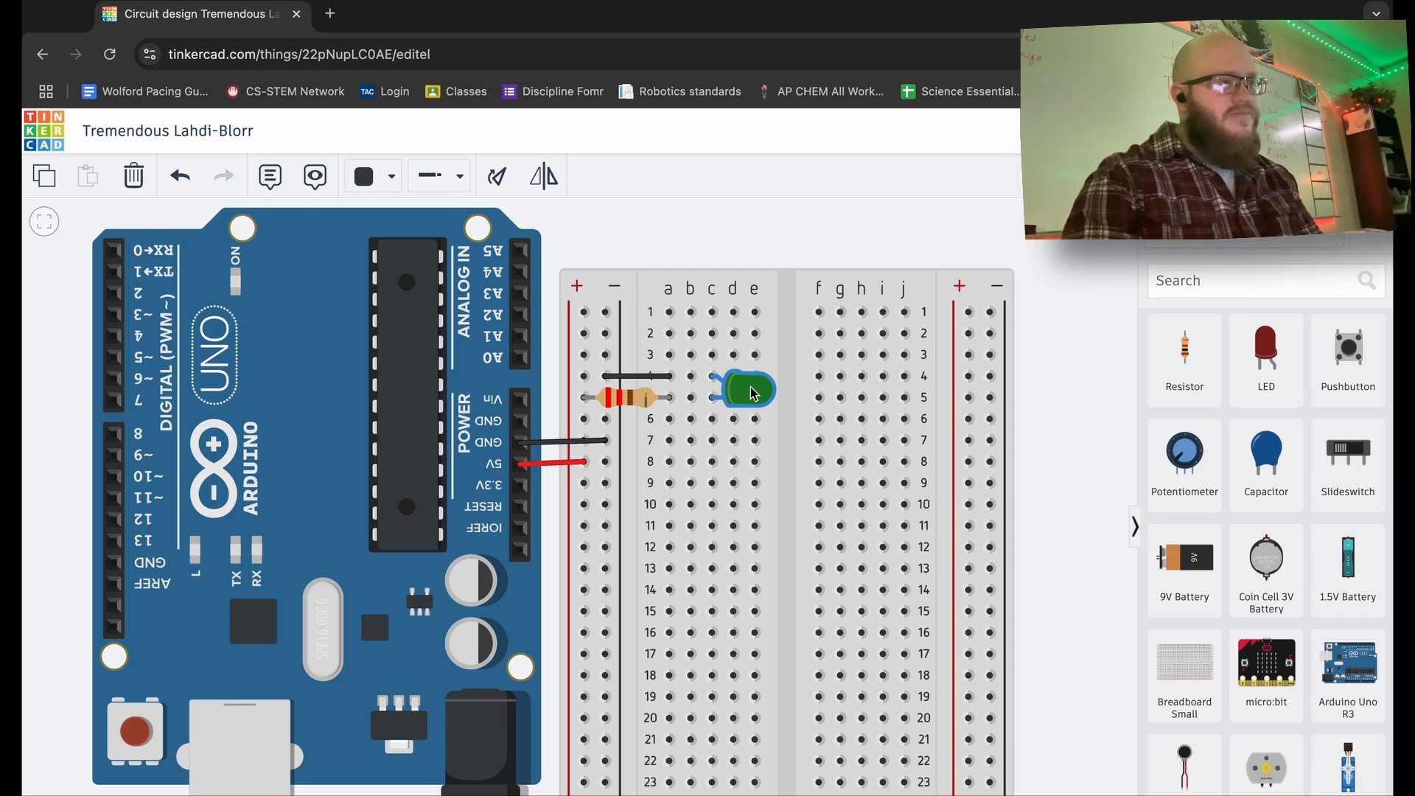
{"action": "left_click_drag", "start_coordinate": [752, 393], "coordinate": [753, 393]}
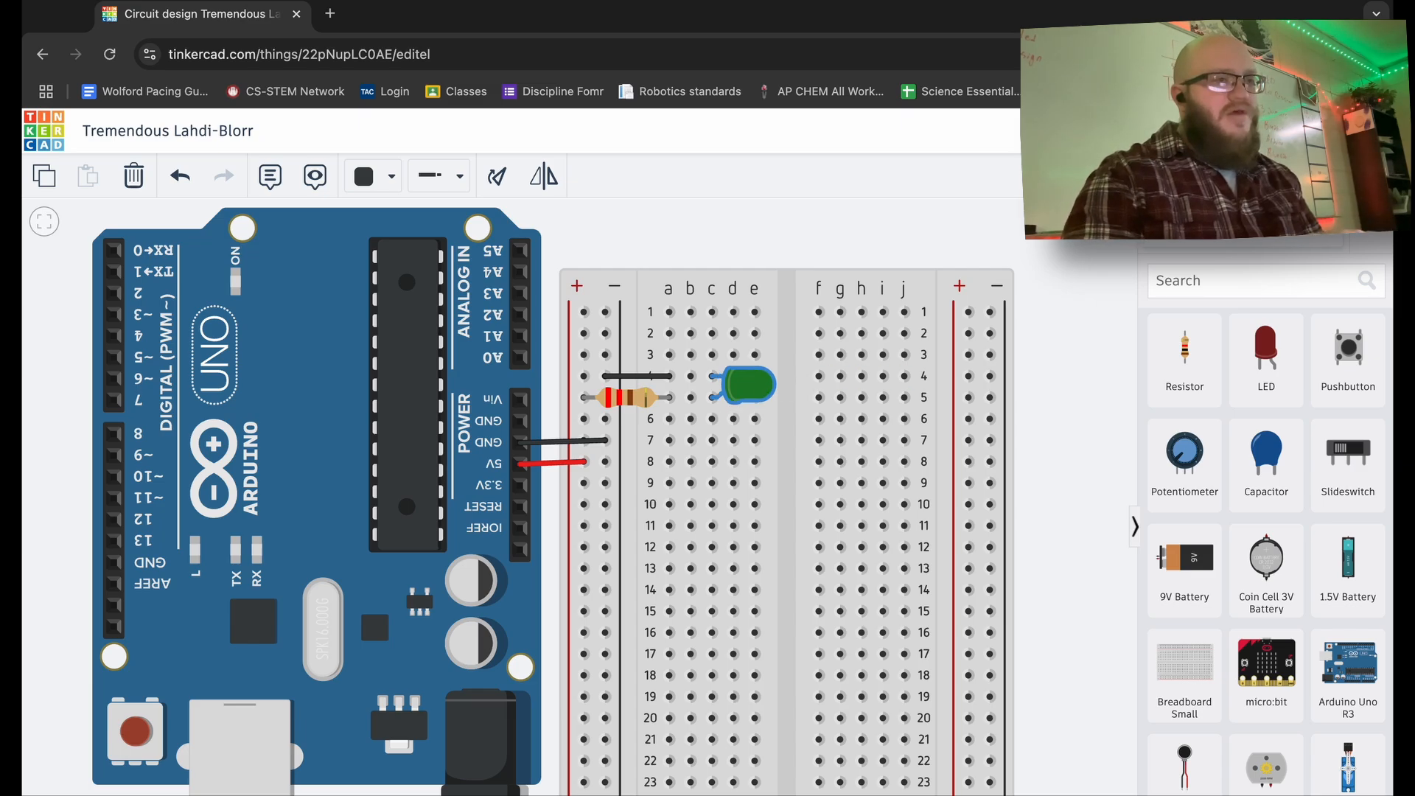
{"action": "left_click", "coordinate": [1275, 175]}
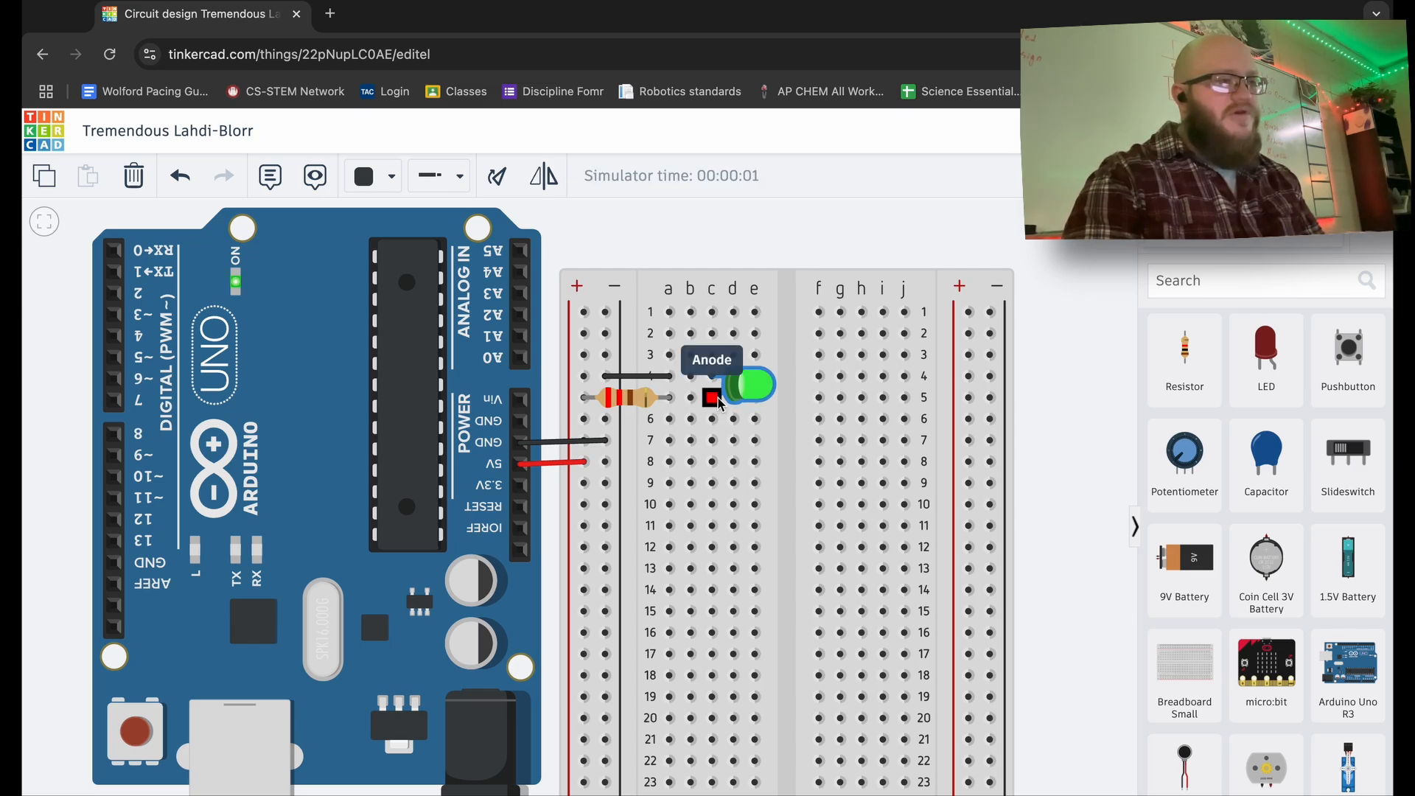